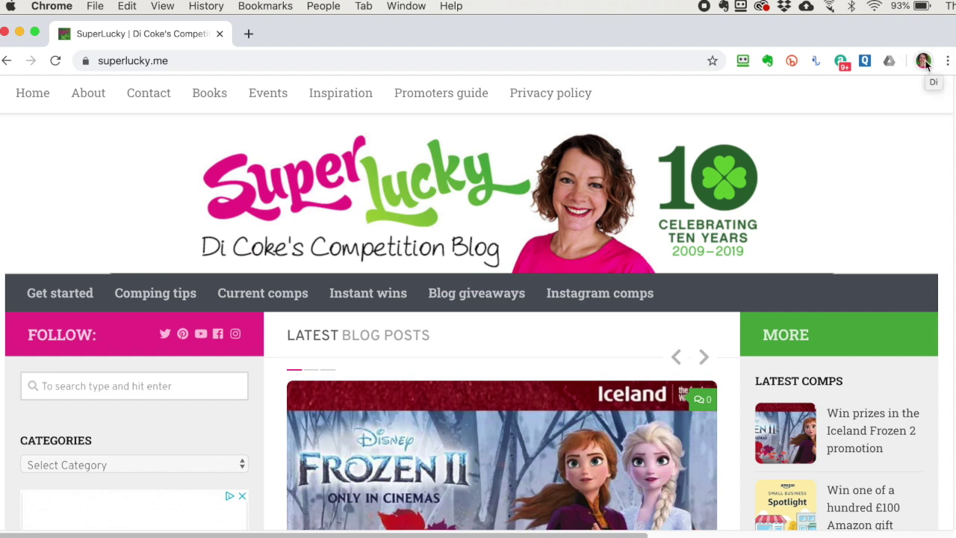
Load the Google Account home page (myaccount.google.com) by entering 'account' in the address bar
{"action": "left_click", "coordinate": [326, 62]}
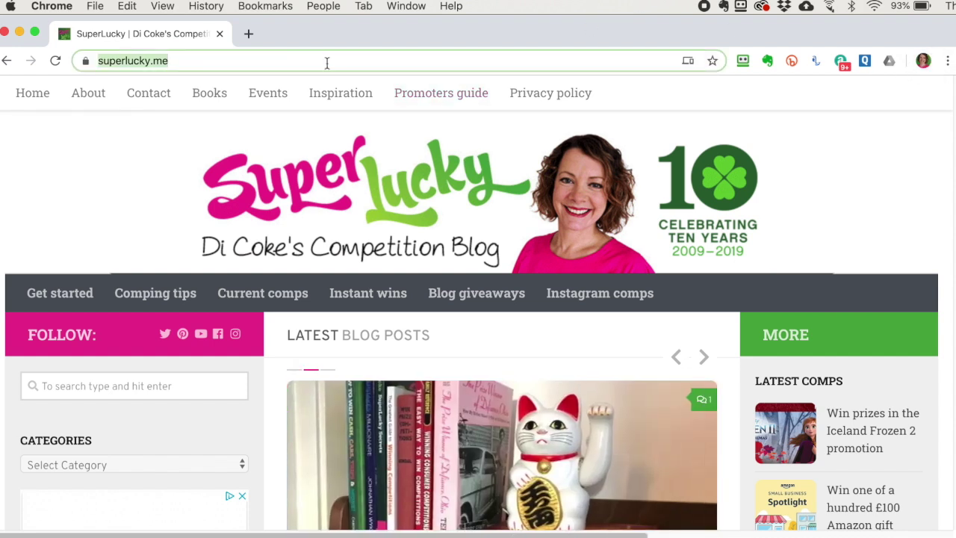
{"action": "type", "text": "account"}
{"action": "key", "text": "Return"}
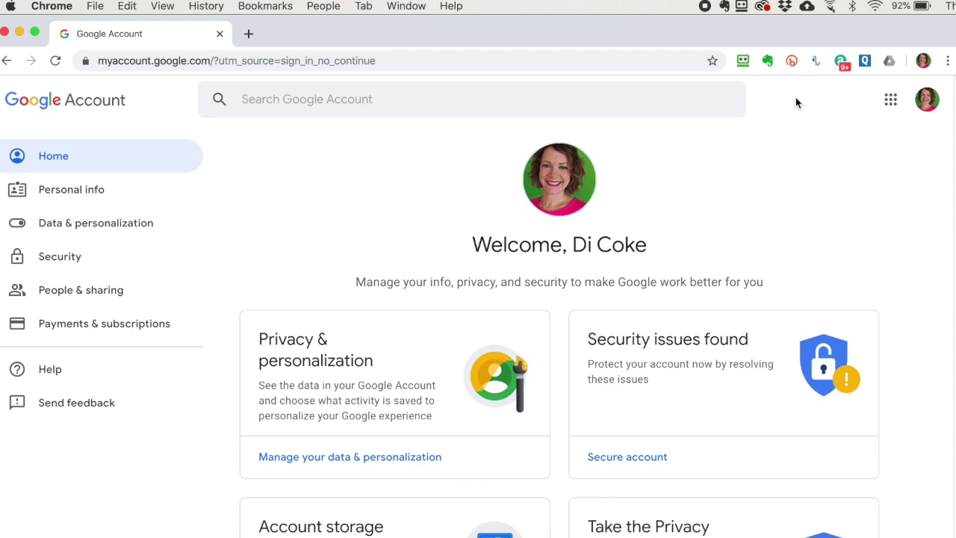
Toggle the bookmarks bar with Cmd+Shift+B, then hide and re-show it via the Bookmarks menu
{"action": "key", "text": "super+shift+b"}
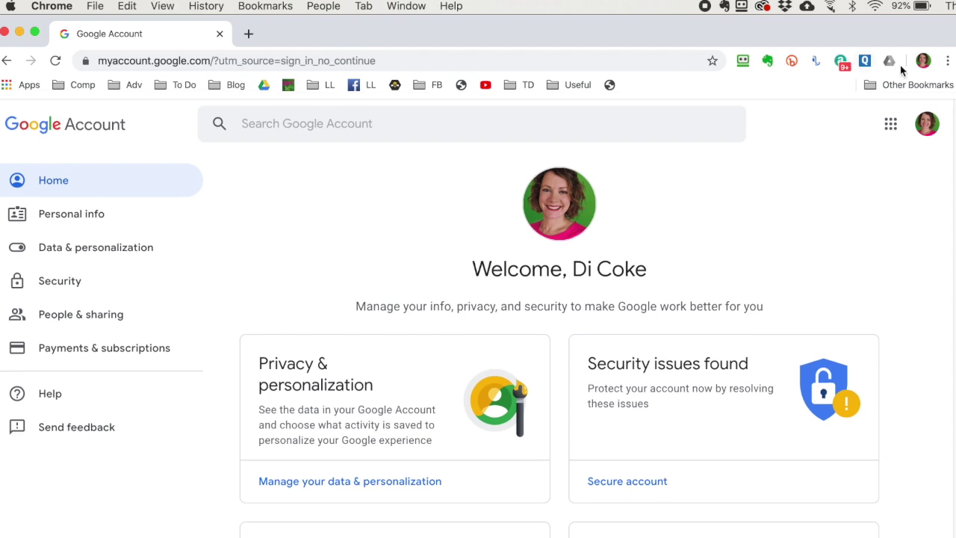
{"action": "left_click", "coordinate": [946, 63]}
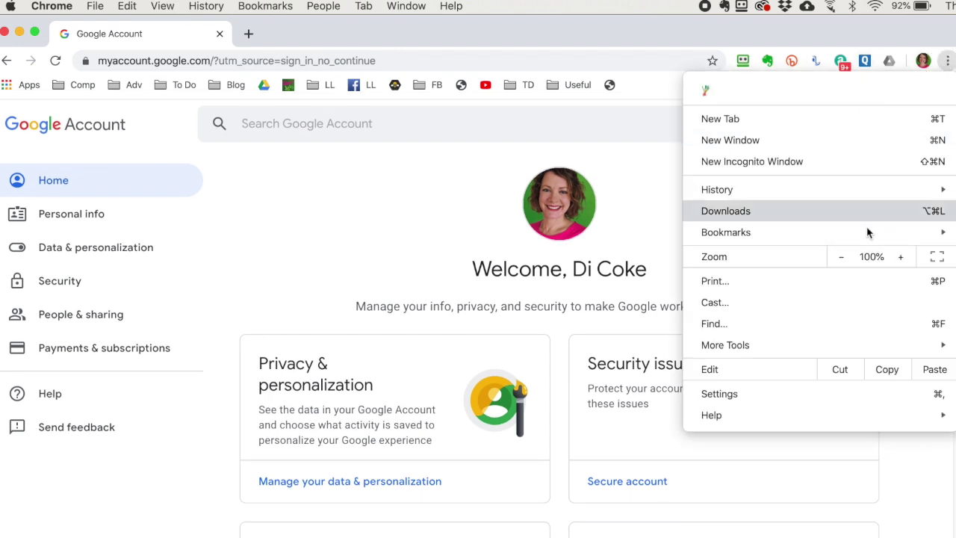
{"action": "mouse_move", "coordinate": [872, 235]}
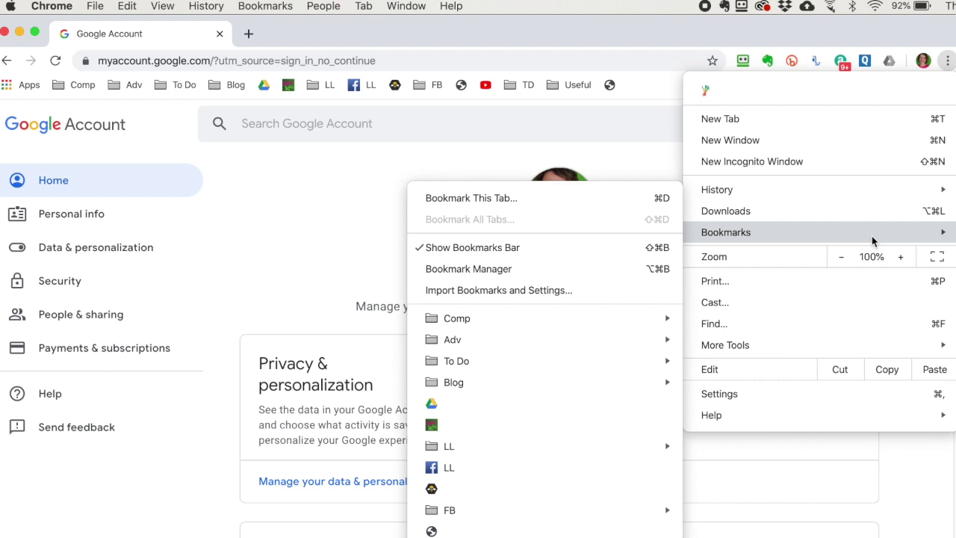
{"action": "left_click", "coordinate": [500, 249]}
{"action": "left_click", "coordinate": [947, 60]}
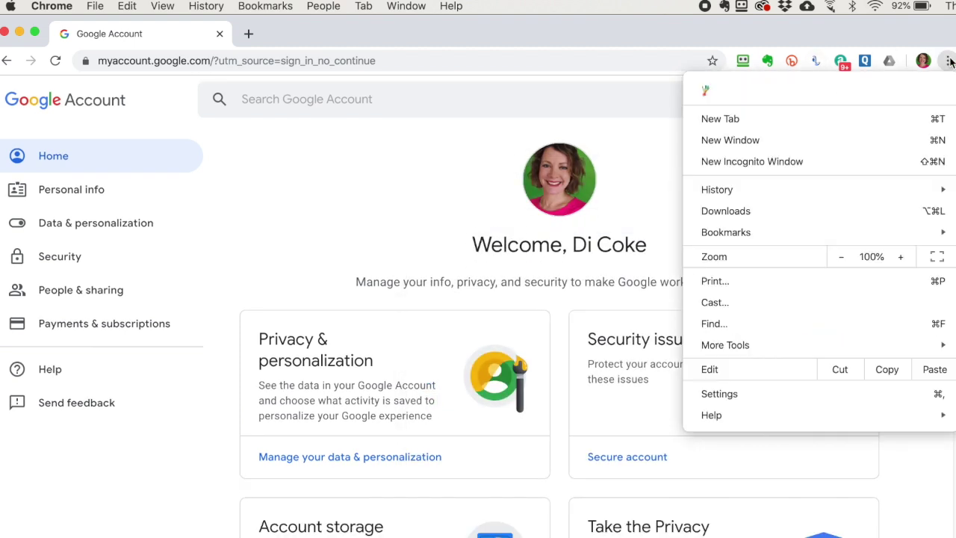
{"action": "mouse_move", "coordinate": [825, 229]}
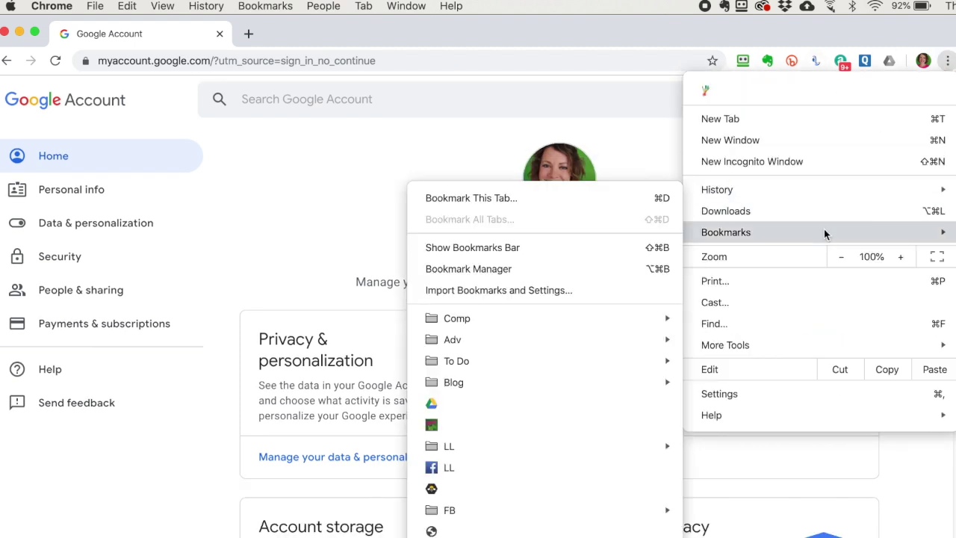
{"action": "left_click", "coordinate": [590, 246]}
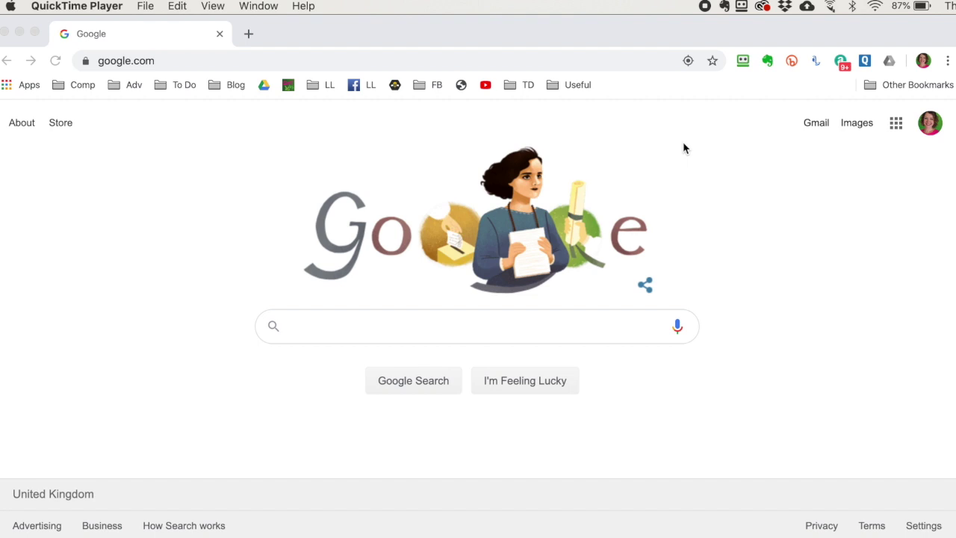
Search Google for 'lloyds' and go to the Lloyds Bank personal internet banking login page
{"action": "left_click", "coordinate": [110, 61]}
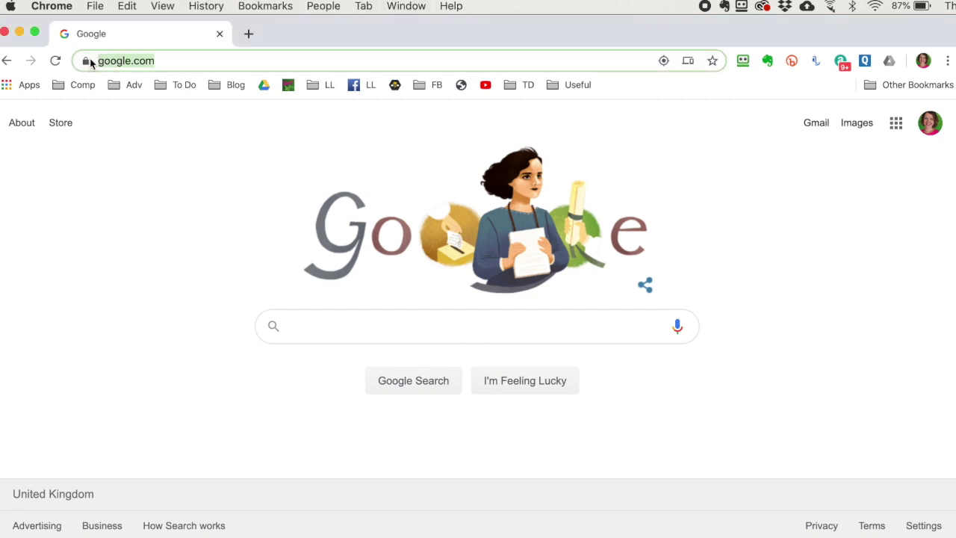
{"action": "left_click", "coordinate": [320, 324]}
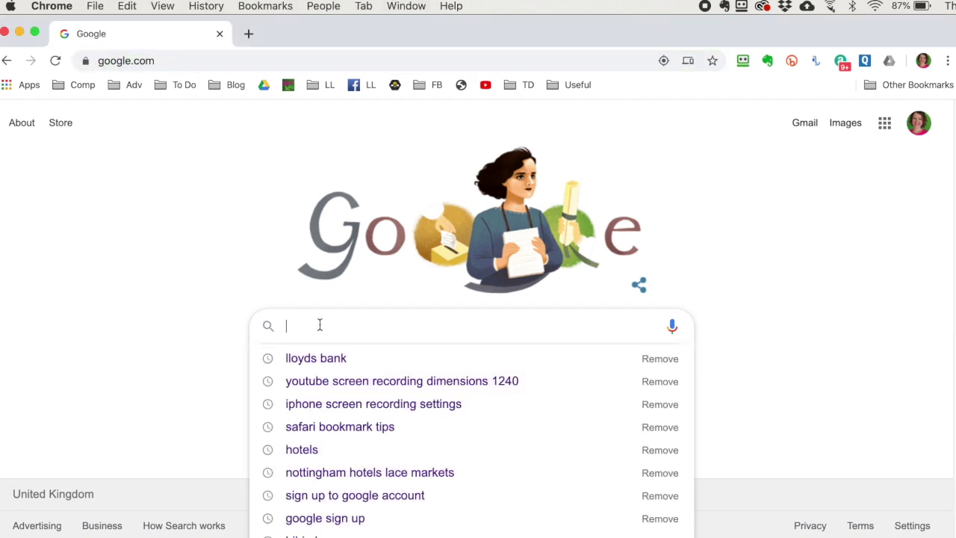
{"action": "type", "text": "lloyds"}
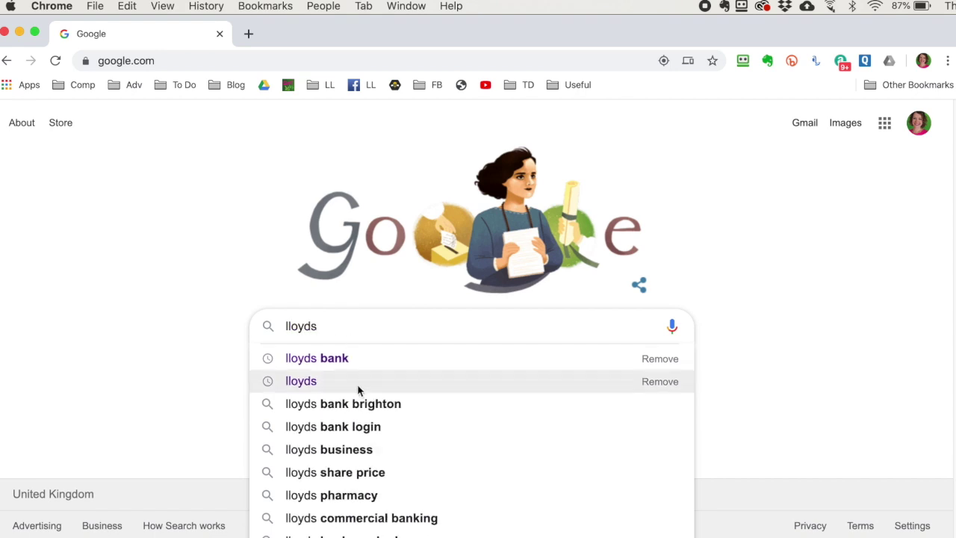
{"action": "left_click", "coordinate": [357, 381]}
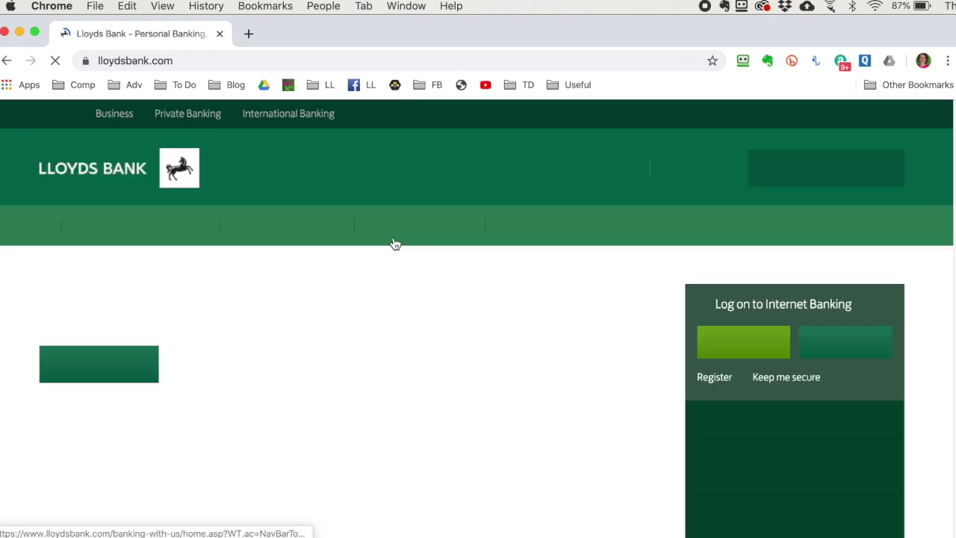
{"action": "left_click", "coordinate": [844, 183]}
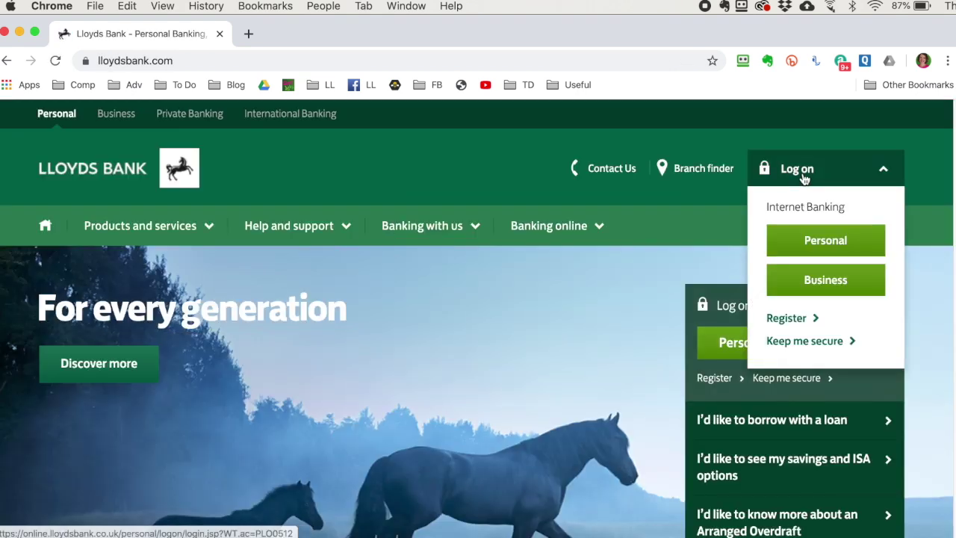
{"action": "left_click", "coordinate": [805, 255]}
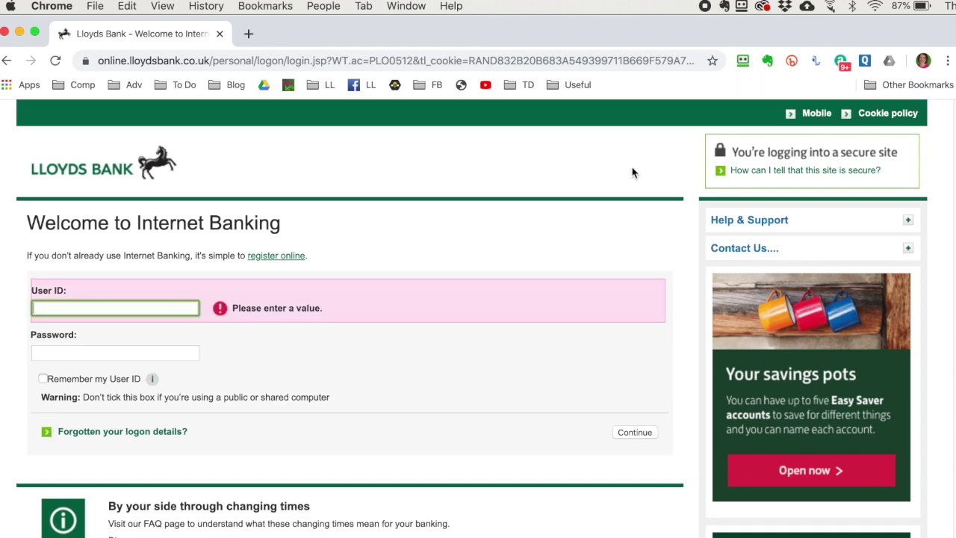
Bookmark the Lloyds login page, trying the star, Cmd+D and dragging to the bar
{"action": "left_click", "coordinate": [712, 61]}
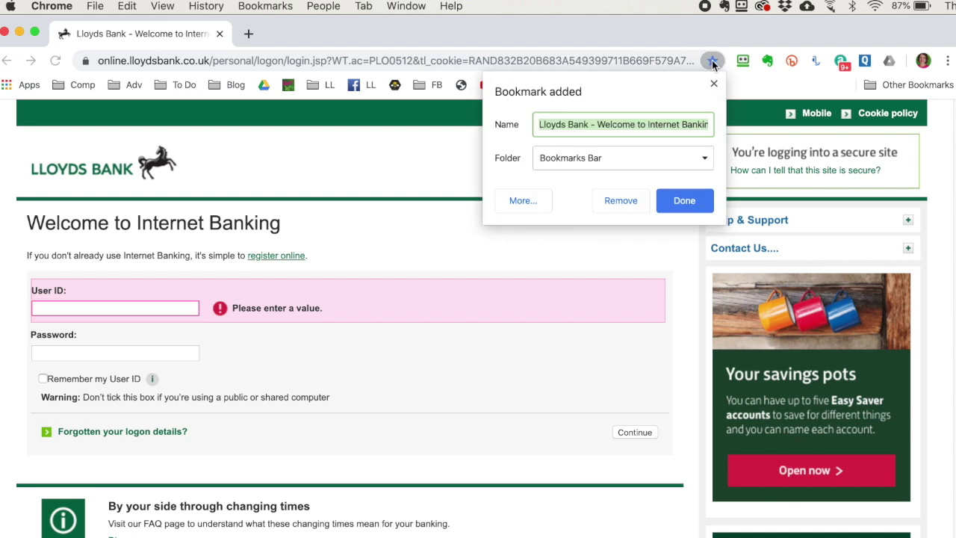
{"action": "left_click", "coordinate": [626, 205]}
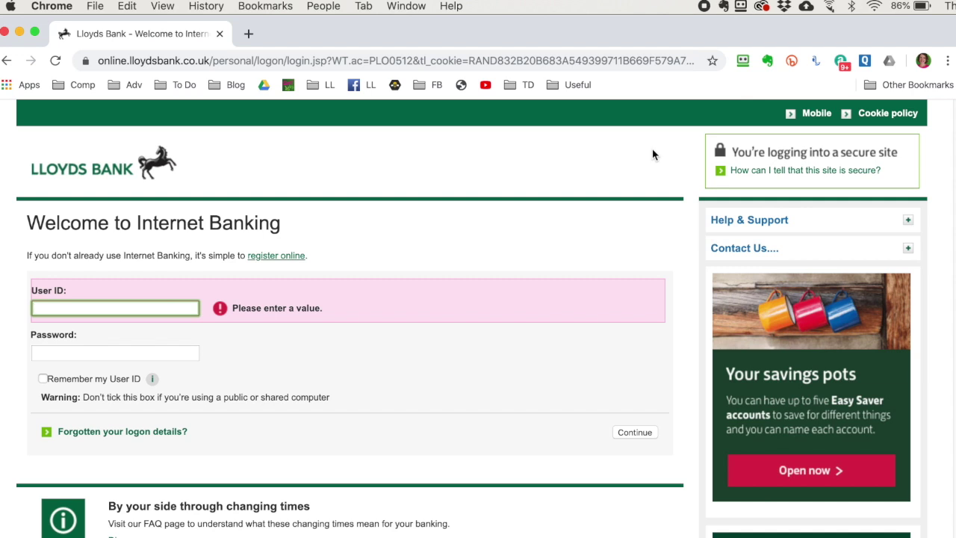
{"action": "key", "text": "super+d"}
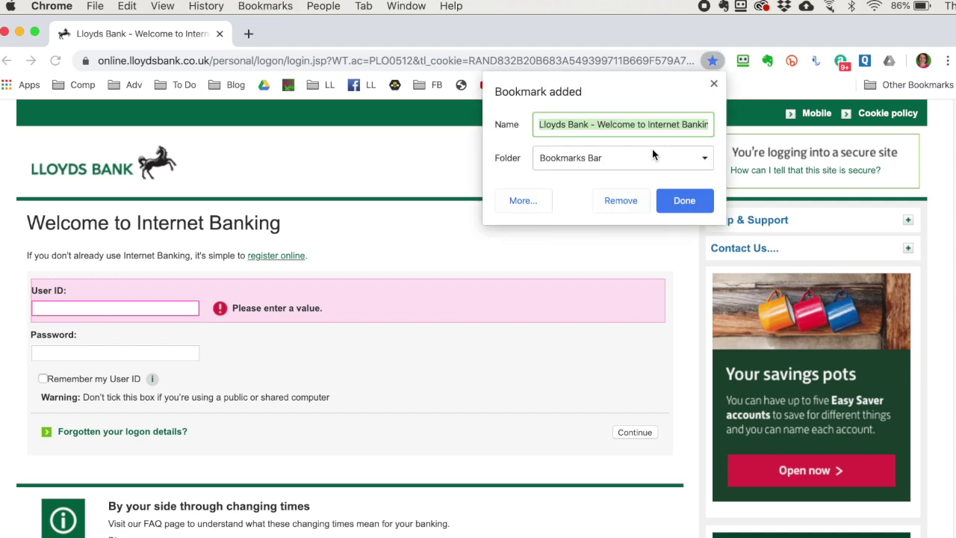
{"action": "left_click", "coordinate": [624, 201]}
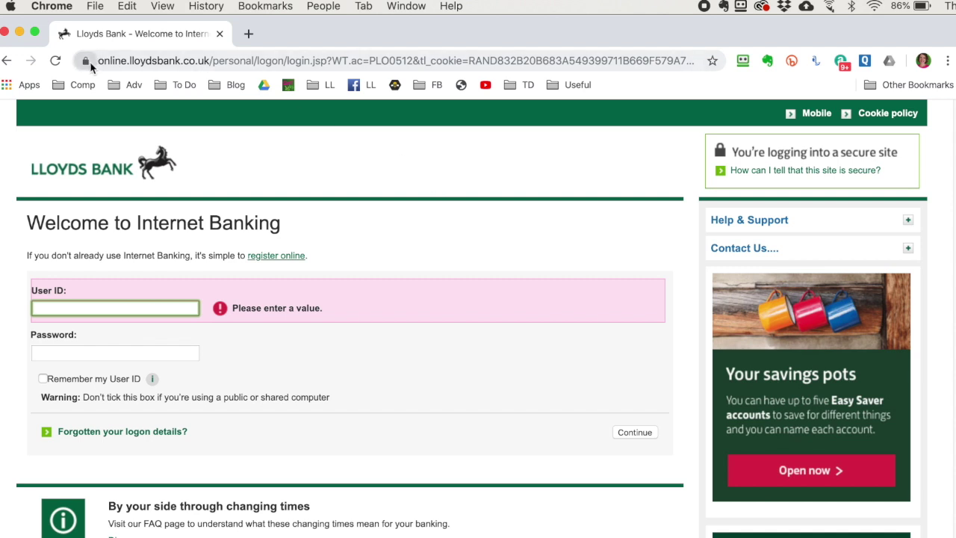
{"action": "mouse_move", "coordinate": [90, 66]}
{"action": "left_mouse_down"}
{"action": "mouse_move", "coordinate": [438, 117]}
{"action": "mouse_move", "coordinate": [624, 109]}
{"action": "mouse_move", "coordinate": [615, 90]}
{"action": "mouse_move", "coordinate": [517, 83]}
{"action": "mouse_move", "coordinate": [631, 85]}
{"action": "left_mouse_up"}
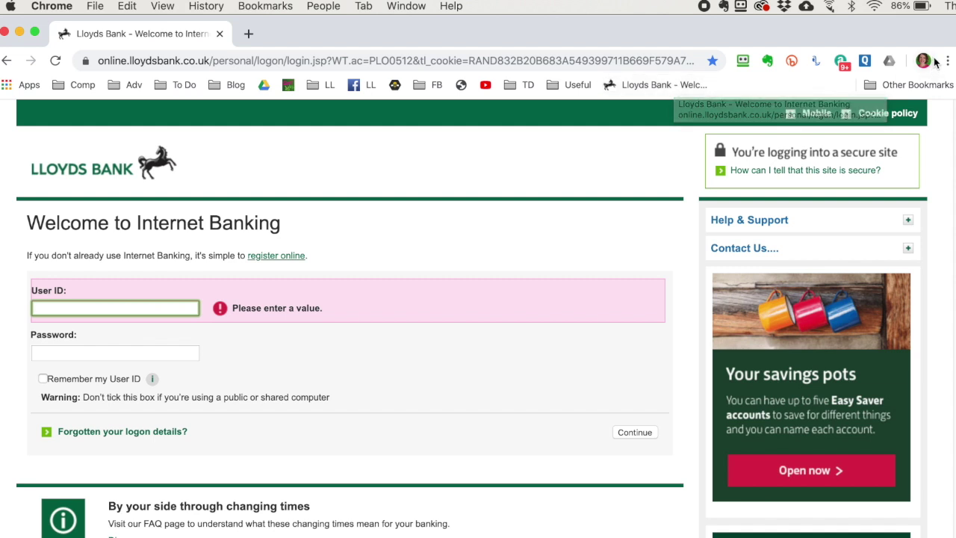
{"action": "left_click", "coordinate": [269, 6]}
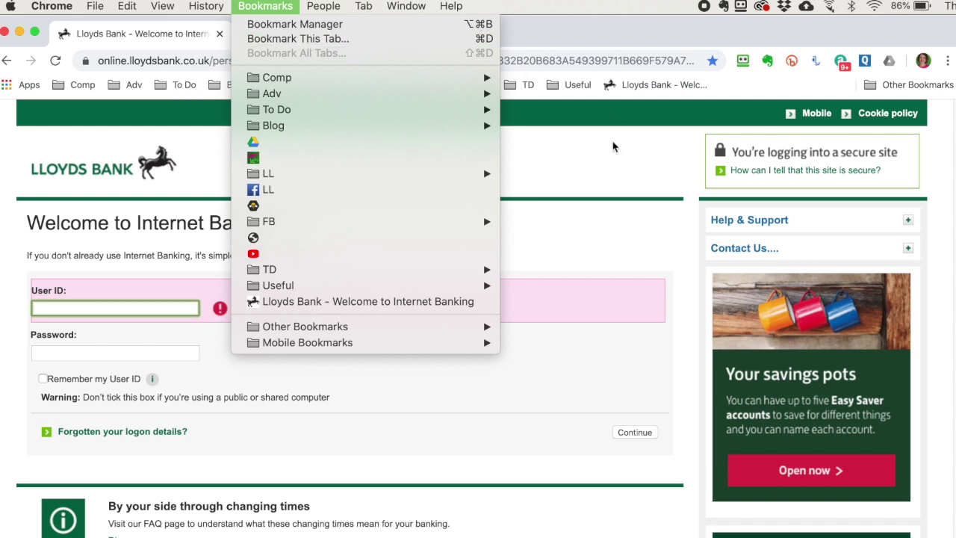
{"action": "left_click", "coordinate": [607, 178]}
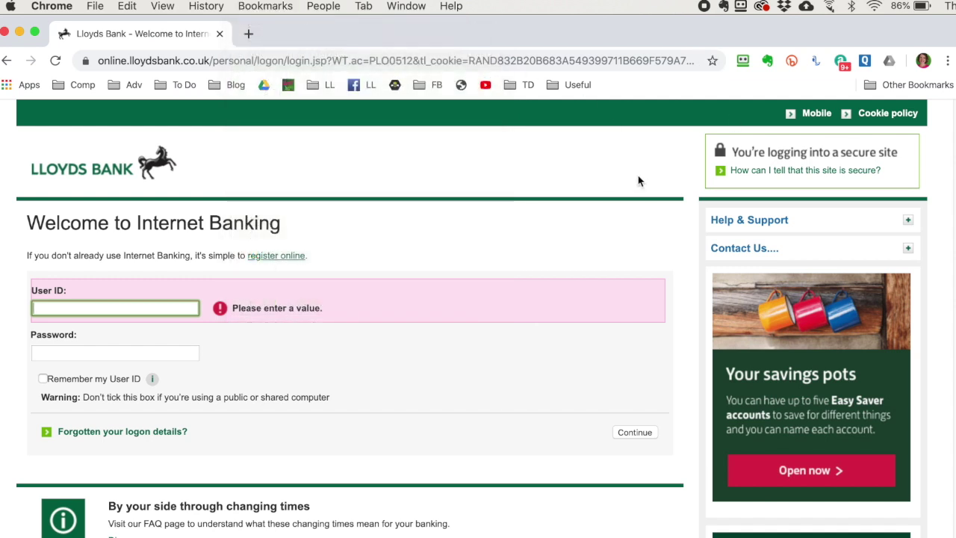
{"action": "left_click", "coordinate": [712, 60]}
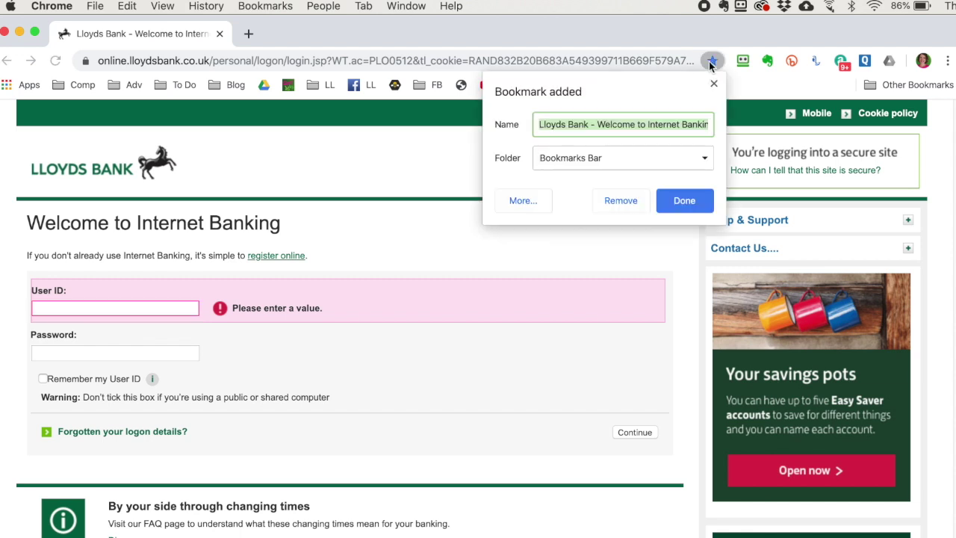
{"action": "left_click", "coordinate": [656, 160]}
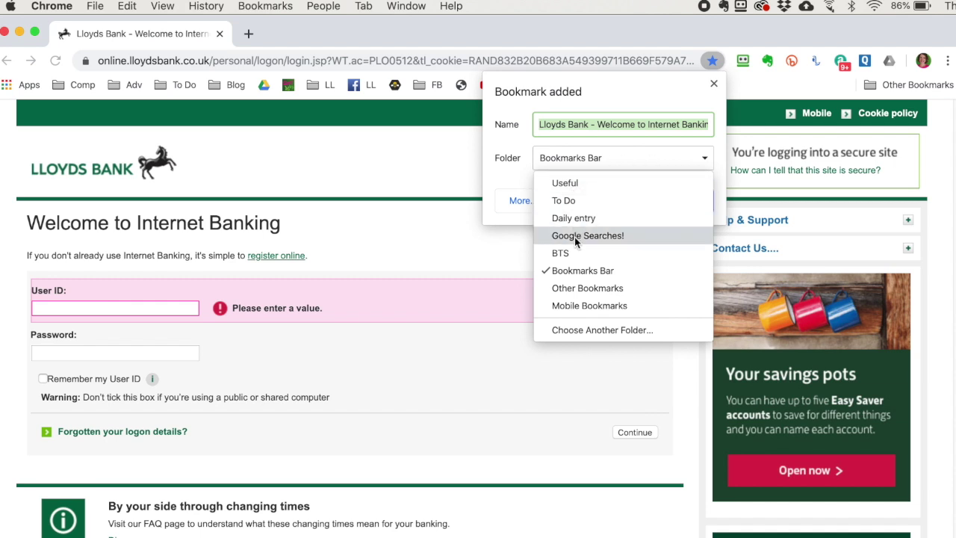
Save the Lloyds login bookmark into a new 'Banking' folder on the bookmarks bar
{"action": "left_click", "coordinate": [705, 160]}
{"action": "left_click", "coordinate": [523, 201]}
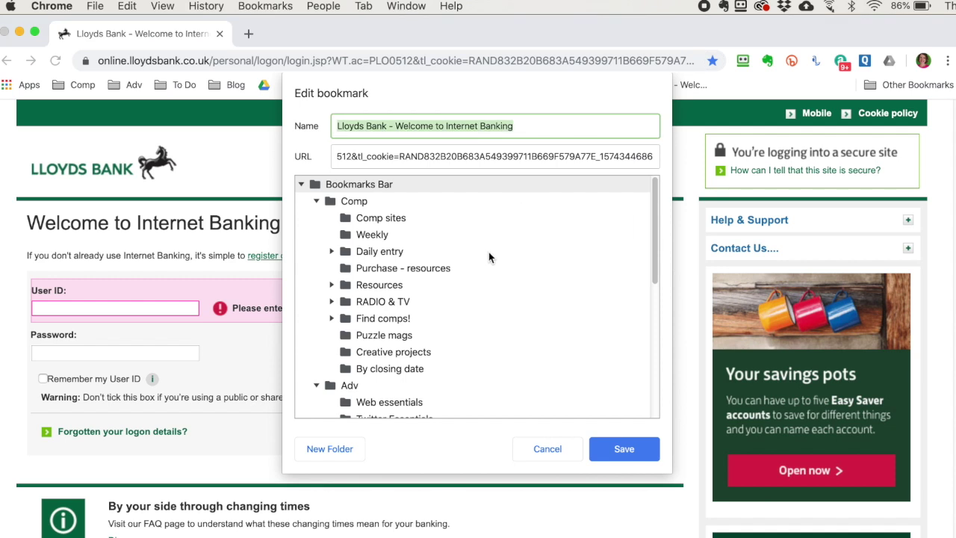
{"action": "scroll", "coordinate": [467, 327], "scroll_direction": "down", "scroll_amount": 10}
{"action": "scroll", "coordinate": [467, 326], "scroll_direction": "up", "scroll_amount": 10}
{"action": "scroll", "coordinate": [545, 304], "scroll_direction": "down", "scroll_amount": 10}
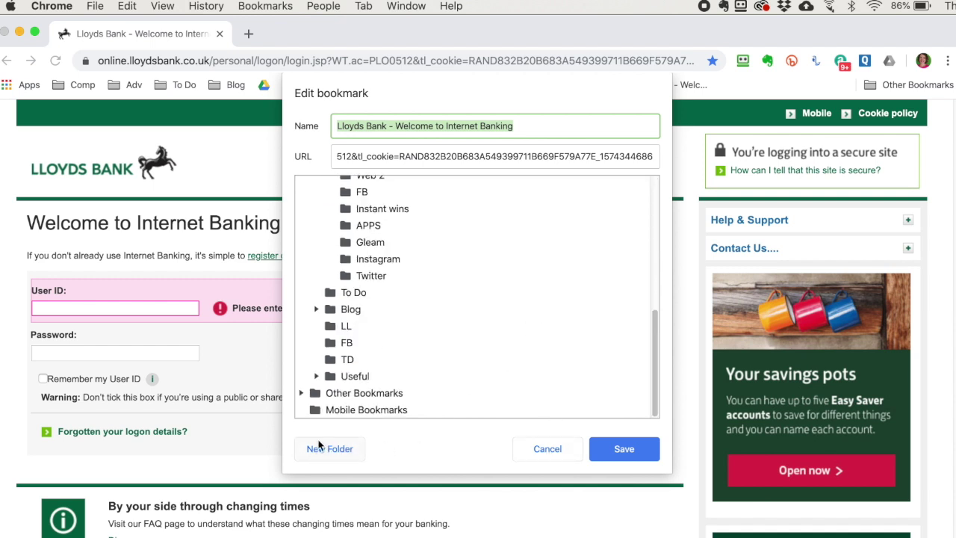
{"action": "scroll", "coordinate": [510, 298], "scroll_direction": "up", "scroll_amount": 10}
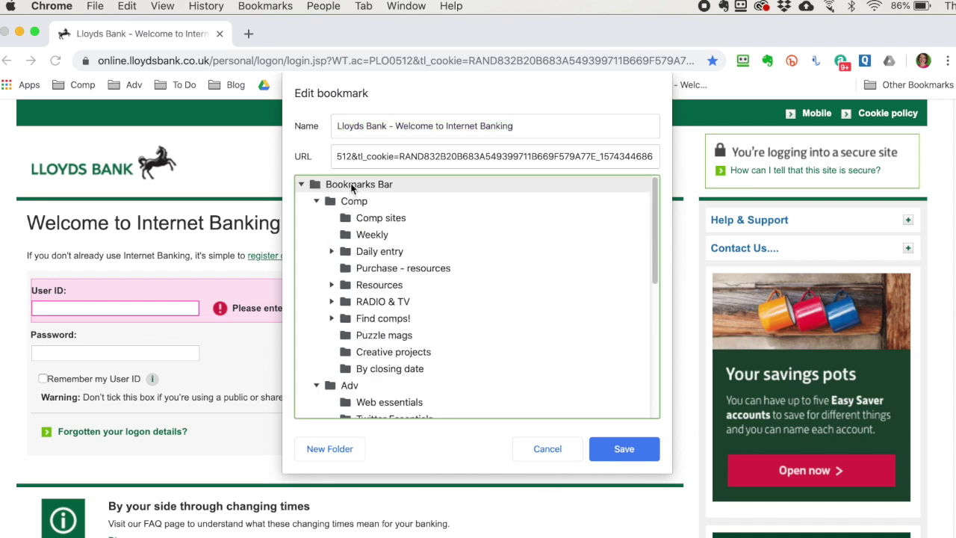
{"action": "left_click", "coordinate": [345, 446]}
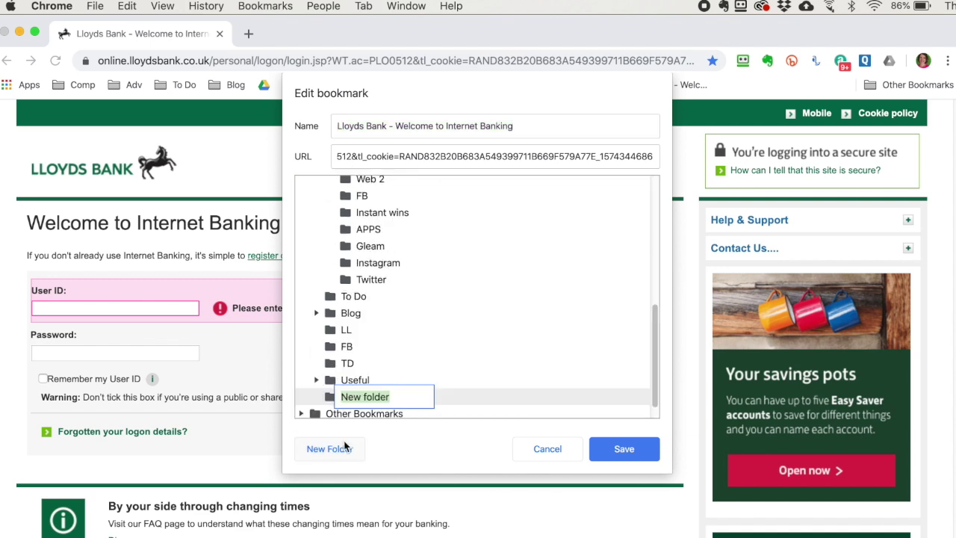
{"action": "type", "text": "Banking"}
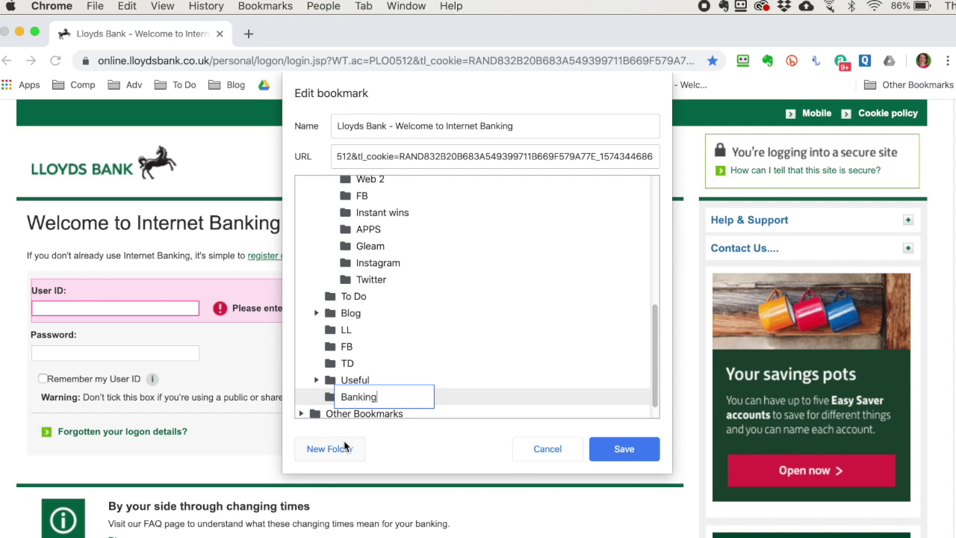
{"action": "key", "text": "Return"}
{"action": "left_click", "coordinate": [635, 448]}
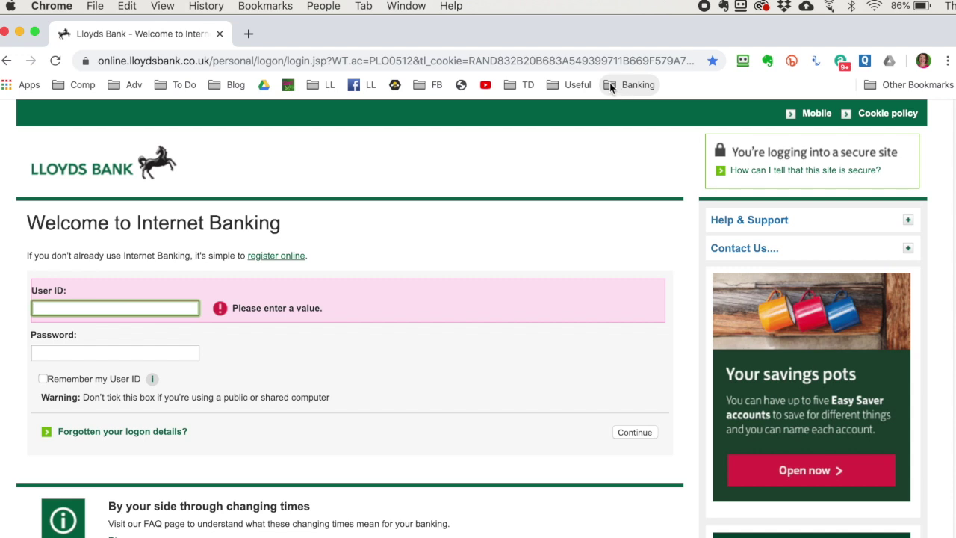
{"action": "left_click", "coordinate": [611, 87]}
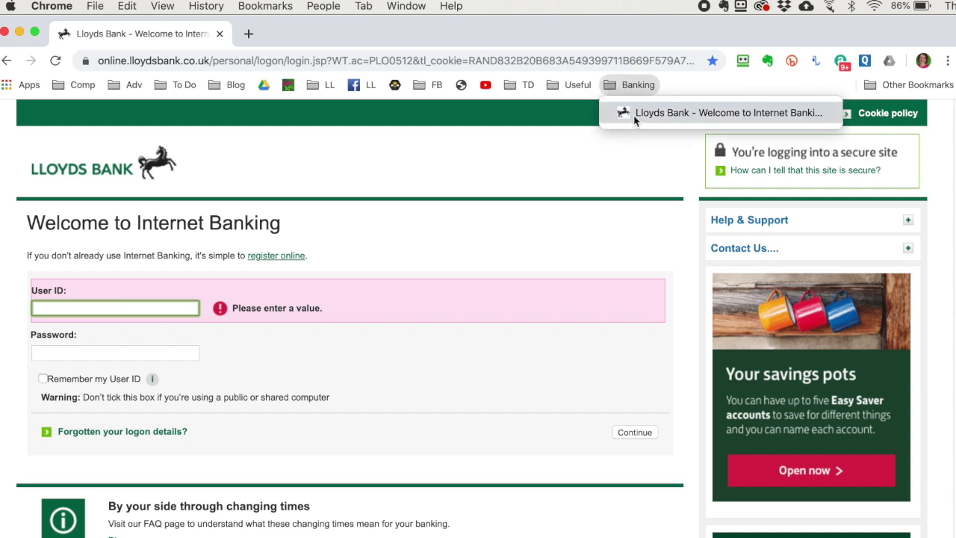
Move the Lloyds bookmark from Banking onto the bar and clear its name, leaving only the icon
{"action": "left_click", "coordinate": [622, 114]}
{"action": "left_click_drag", "start_coordinate": [622, 114], "coordinate": [686, 87]}
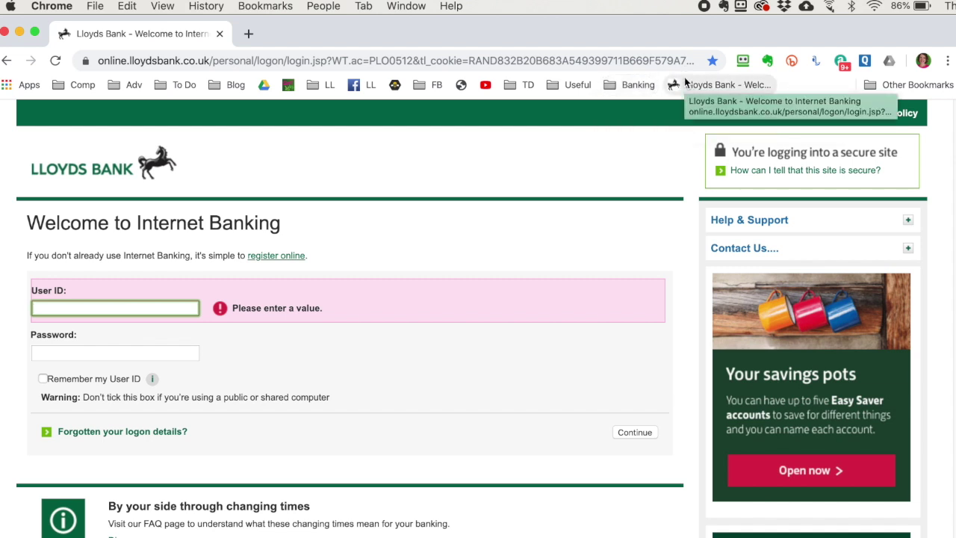
{"action": "right_click", "coordinate": [705, 84]}
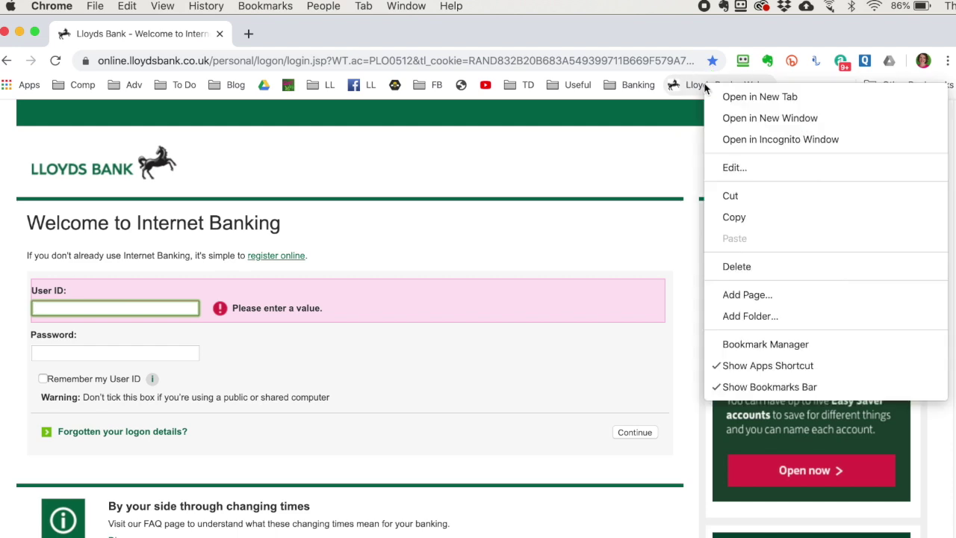
{"action": "left_click", "coordinate": [734, 169]}
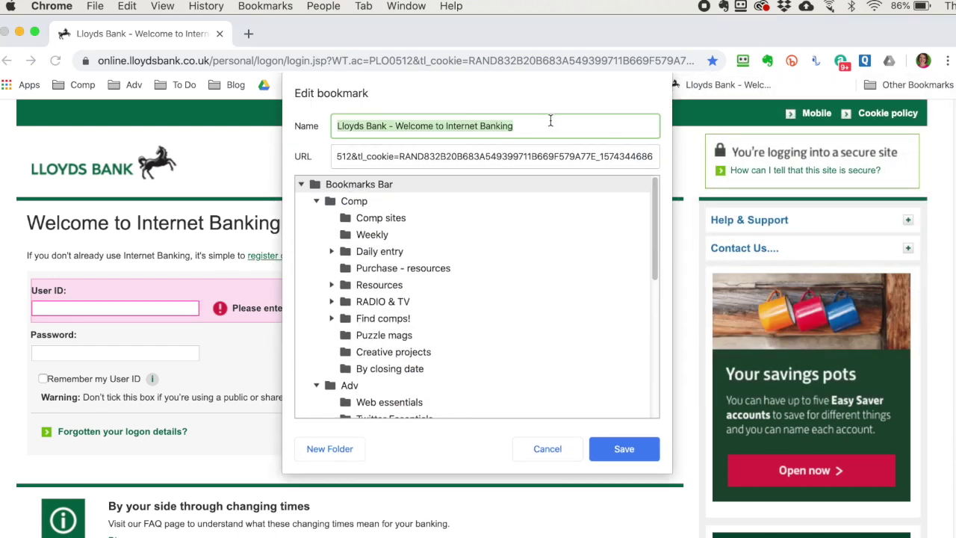
{"action": "left_click_drag", "start_coordinate": [533, 123], "coordinate": [364, 127]}
{"action": "key", "text": "BackSpace"}
{"action": "key", "text": "super+a"}
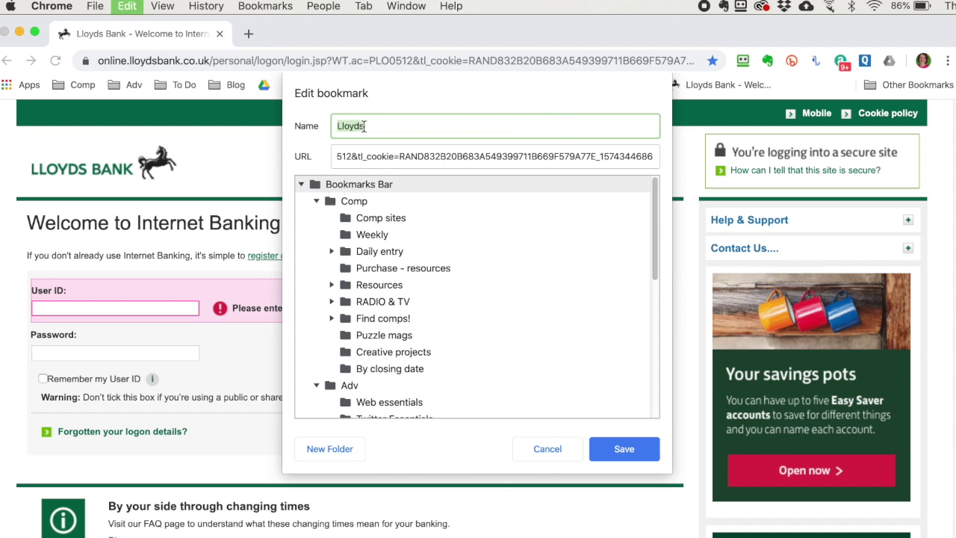
{"action": "key", "text": "BackSpace"}
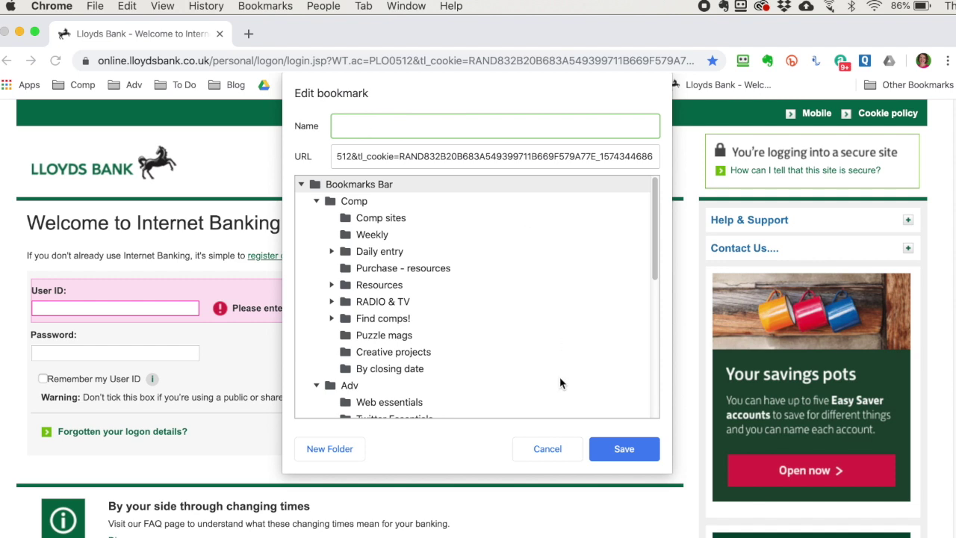
{"action": "left_click", "coordinate": [616, 451]}
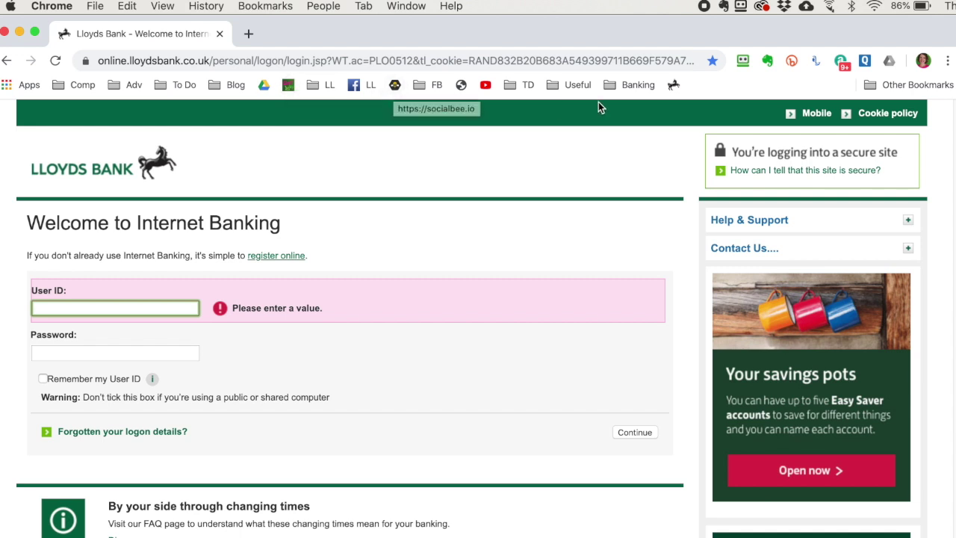
{"action": "left_click", "coordinate": [672, 88]}
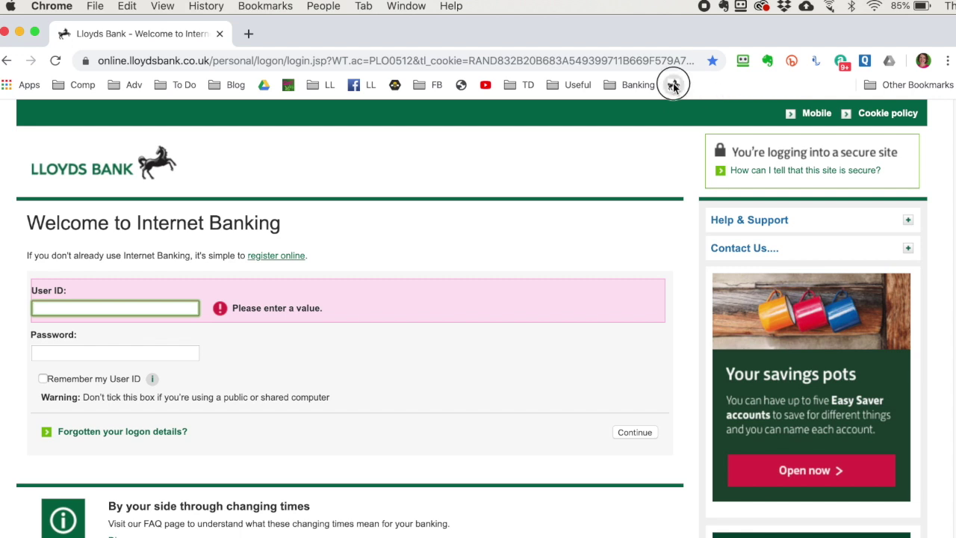
Drag the icon-only Lloyds bookmark from Banking back onto the bar, then delete it
{"action": "left_click", "coordinate": [609, 85]}
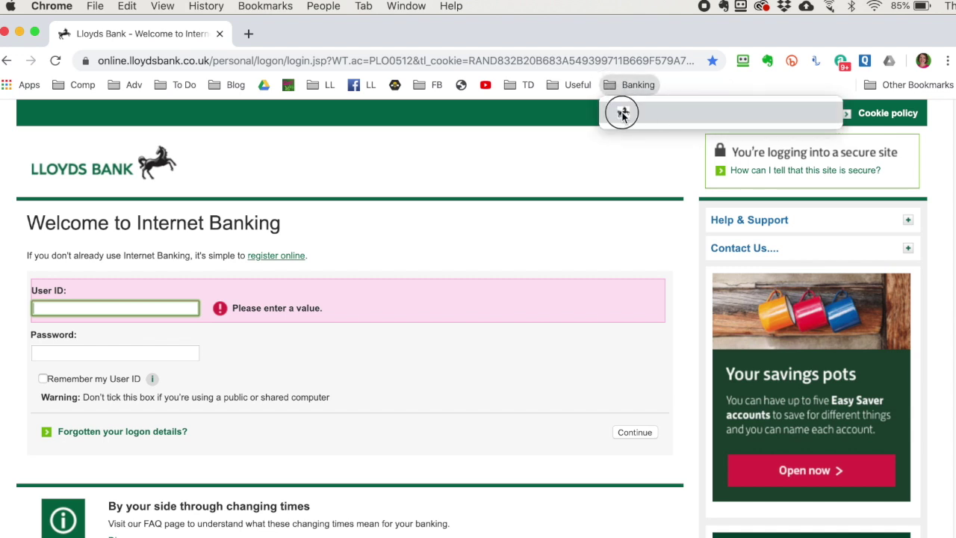
{"action": "left_click_drag", "start_coordinate": [620, 111], "coordinate": [689, 93]}
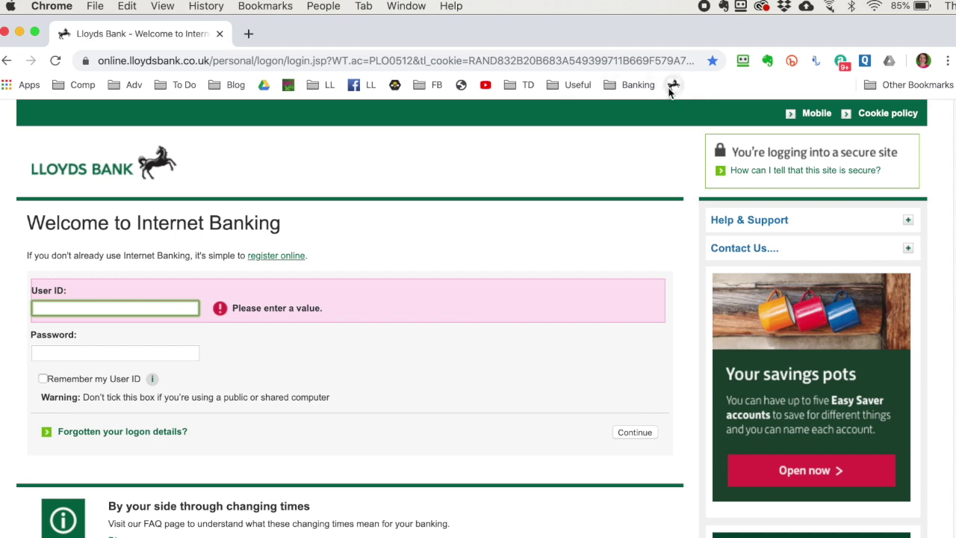
{"action": "right_click", "coordinate": [670, 90]}
{"action": "left_click", "coordinate": [722, 271]}
Add a new folder to the bookmarks bar and rename it from 'New folder' to 'STUFF'
{"action": "right_click", "coordinate": [699, 88]}
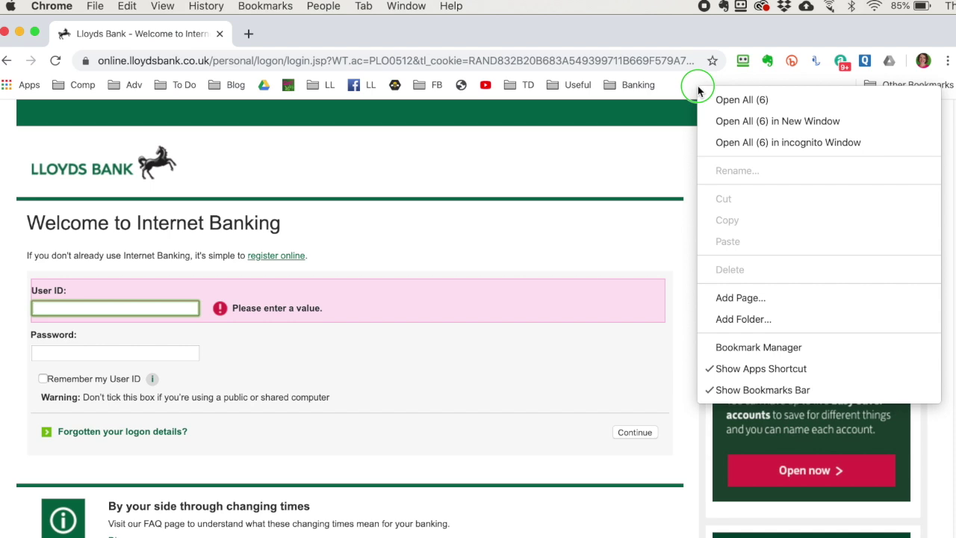
{"action": "left_click", "coordinate": [770, 319]}
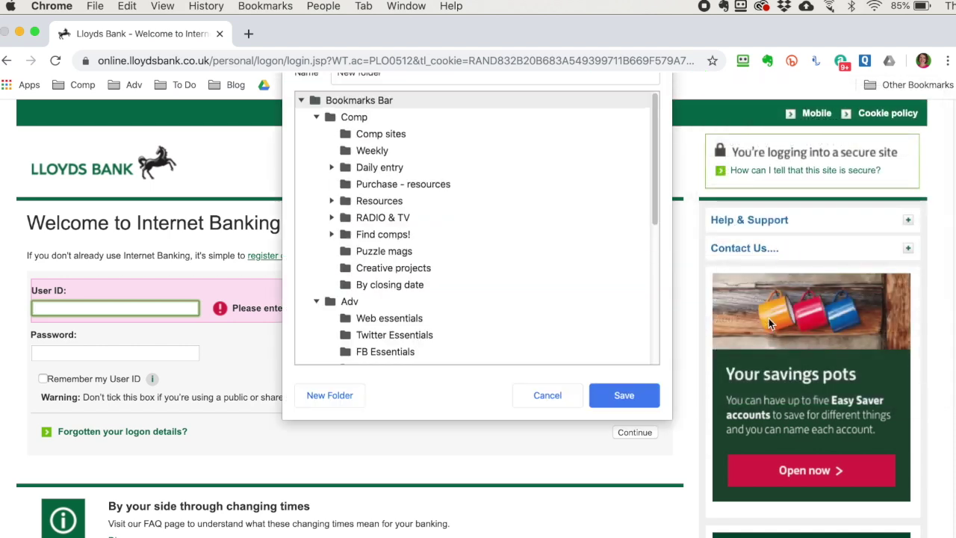
{"action": "key", "text": "Return"}
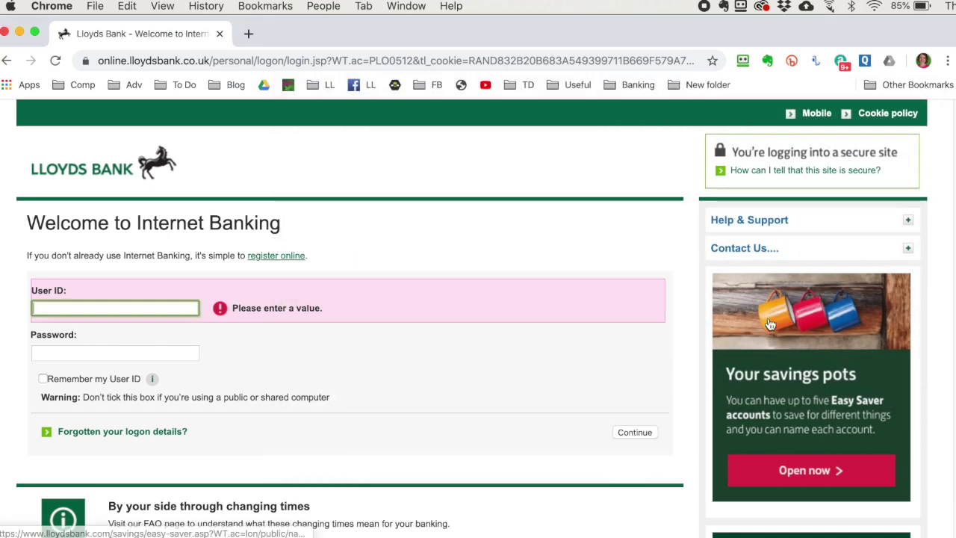
{"action": "right_click", "coordinate": [694, 87]}
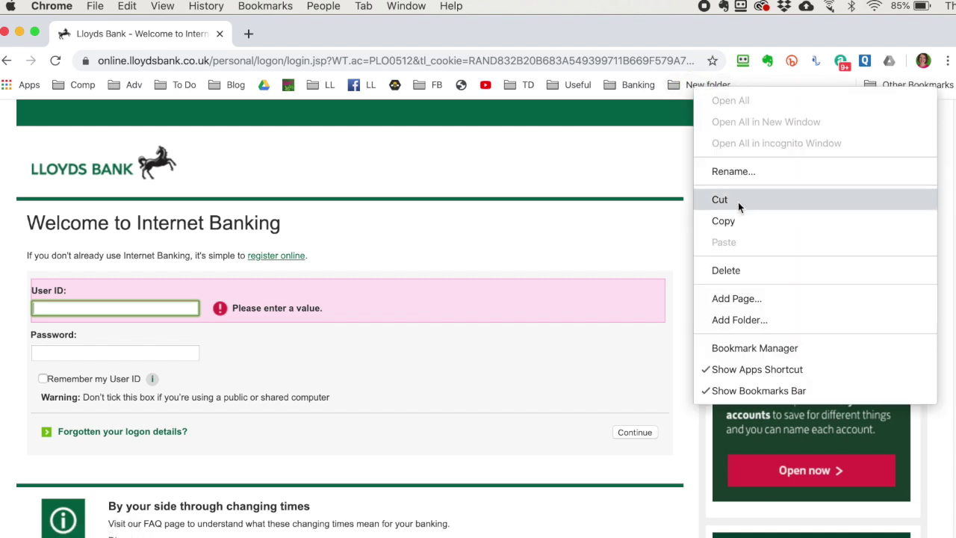
{"action": "left_click", "coordinate": [735, 171]}
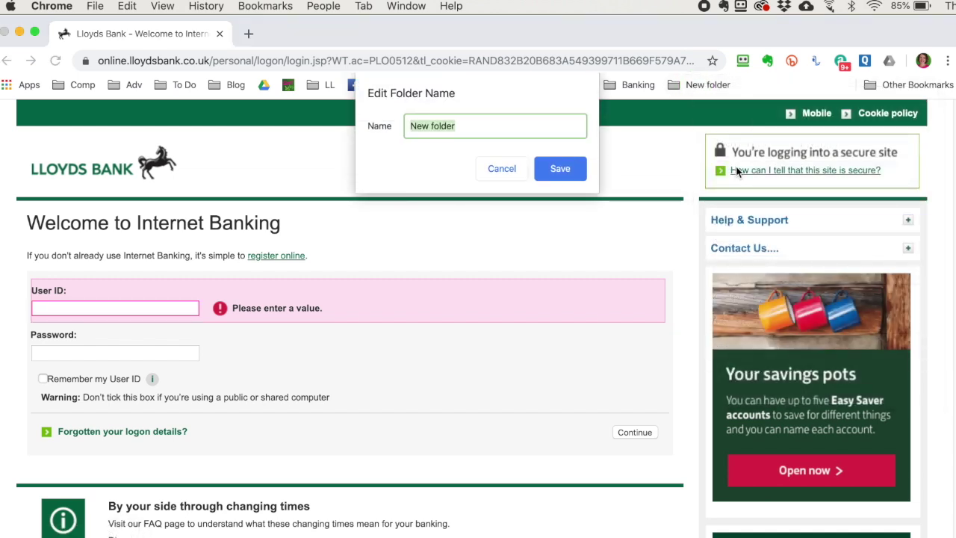
{"action": "type", "text": "STUF"}
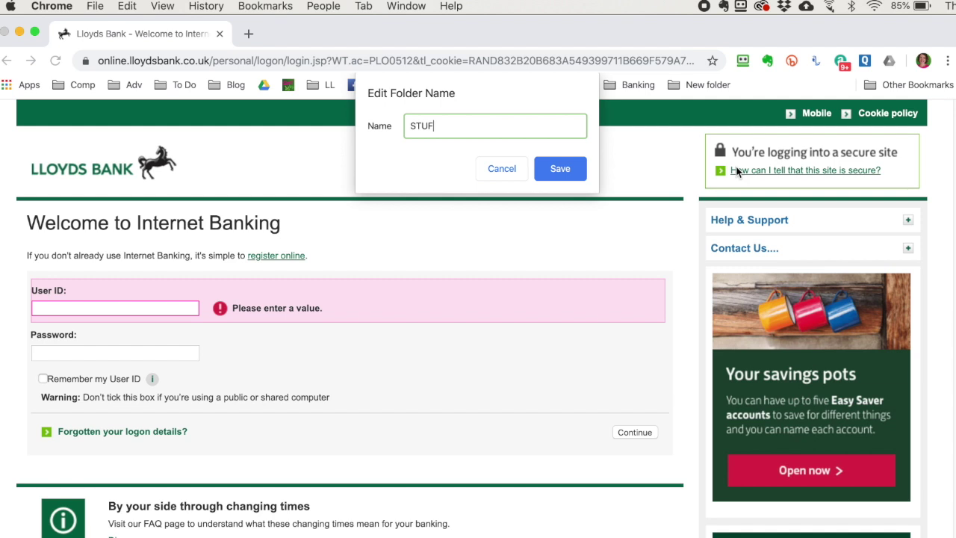
{"action": "type", "text": "F"}
{"action": "key", "text": "Return"}
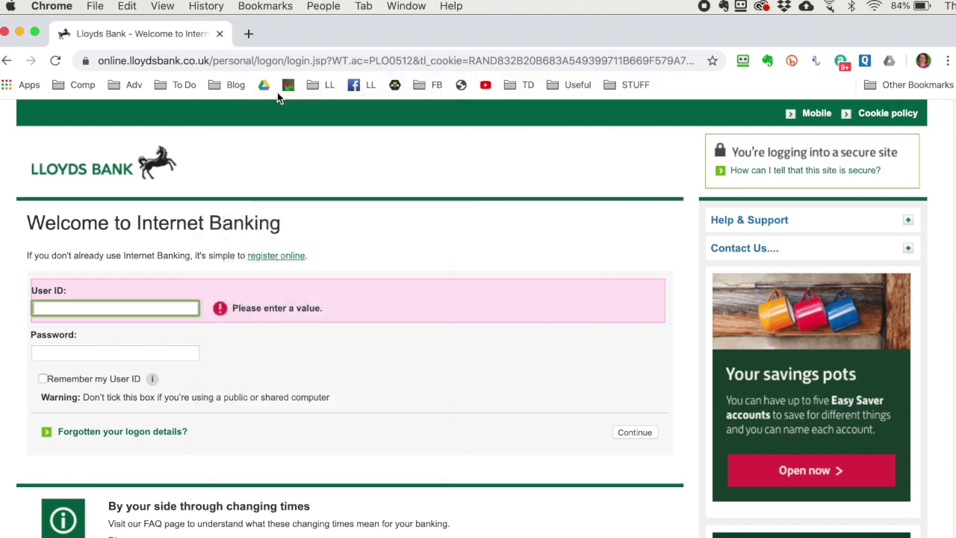
{"action": "left_click", "coordinate": [220, 87]}
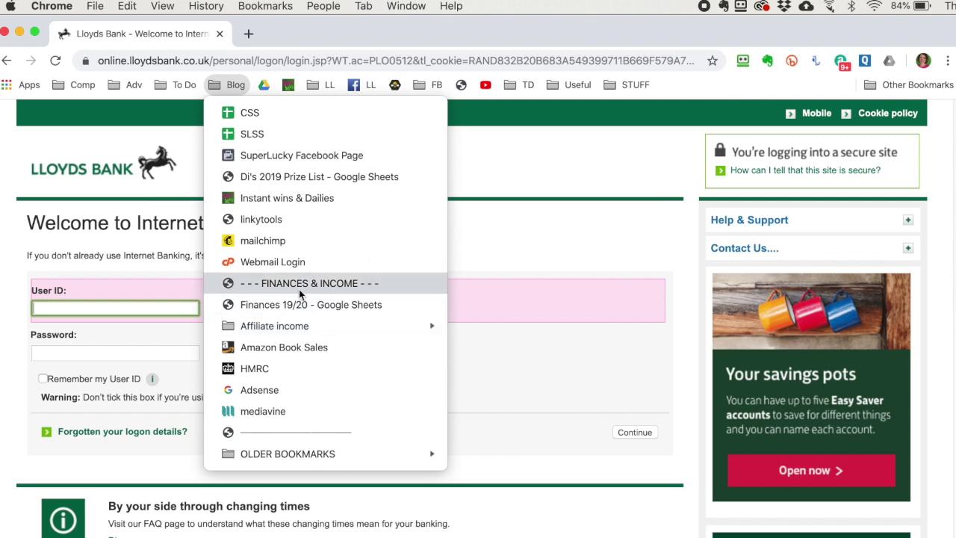
{"action": "mouse_move", "coordinate": [312, 329]}
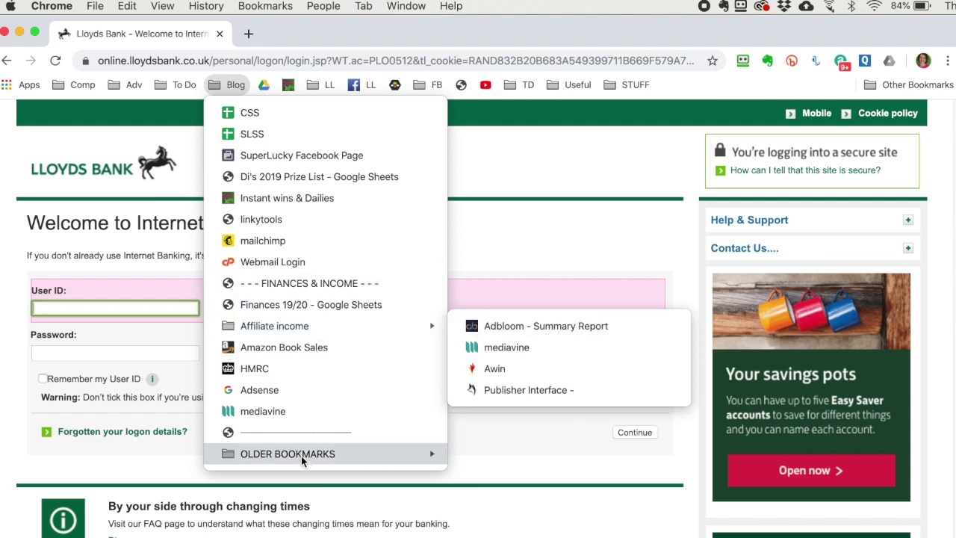
{"action": "mouse_move", "coordinate": [301, 459]}
{"action": "mouse_move", "coordinate": [480, 458]}
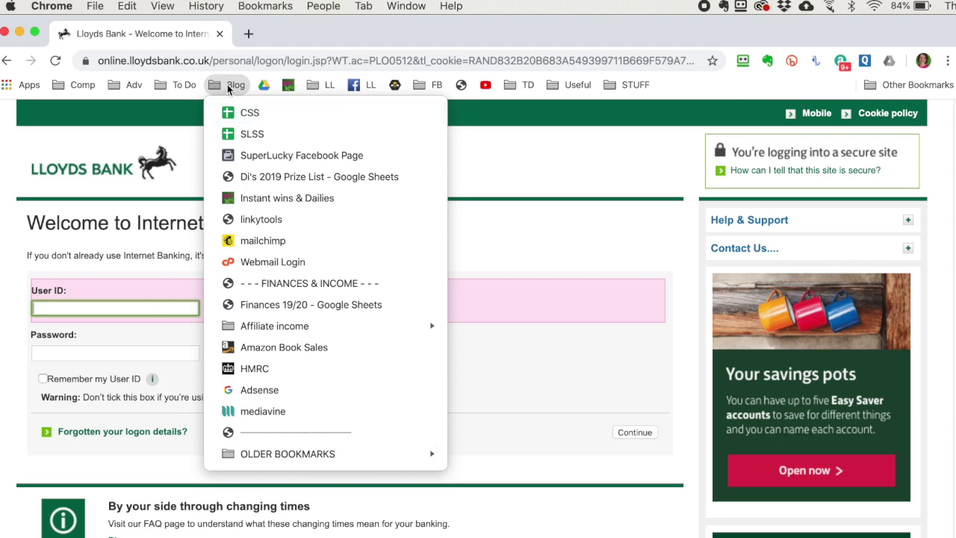
{"action": "mouse_move", "coordinate": [66, 88]}
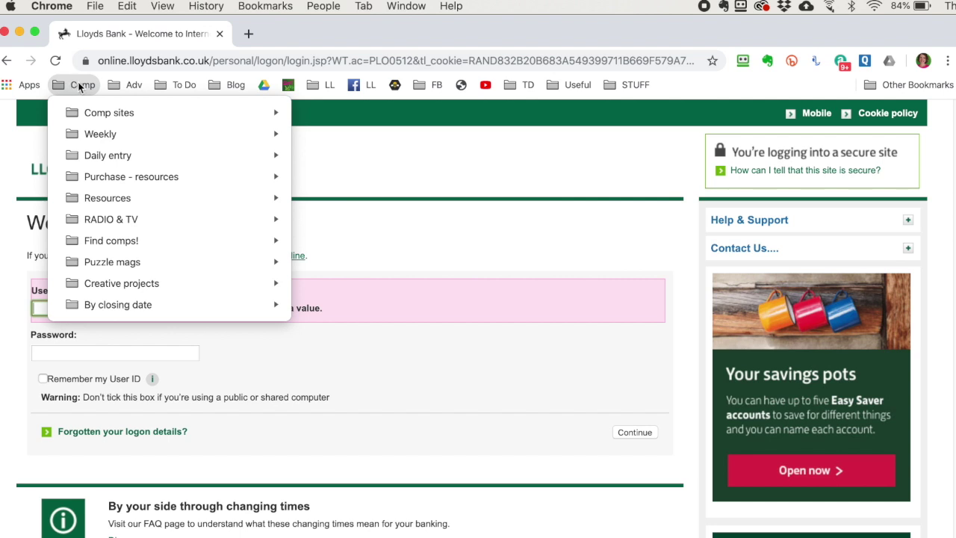
Browse the Comp subfolders: Comp sites, Weekly, Purchase - resources and RADIO & TV
{"action": "mouse_move", "coordinate": [87, 113]}
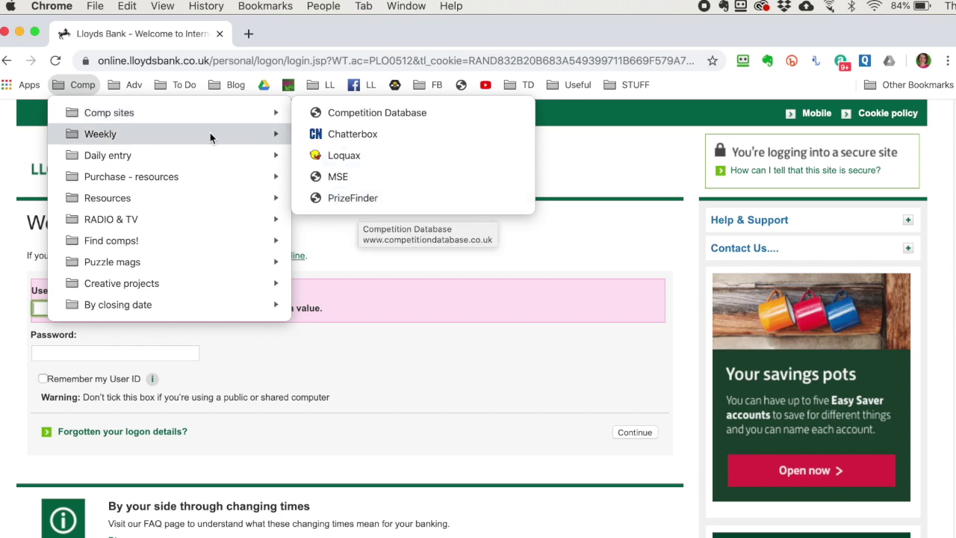
{"action": "mouse_move", "coordinate": [142, 132]}
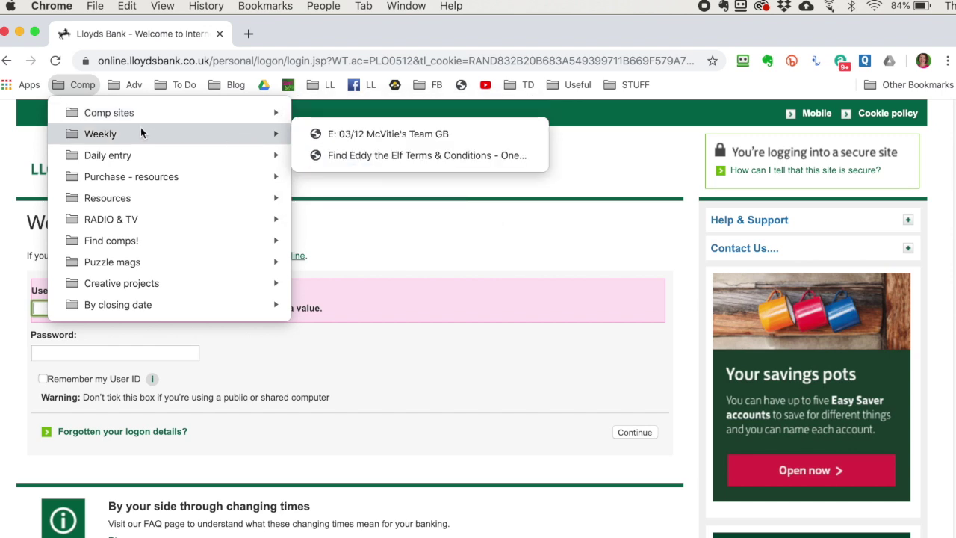
{"action": "mouse_move", "coordinate": [75, 177]}
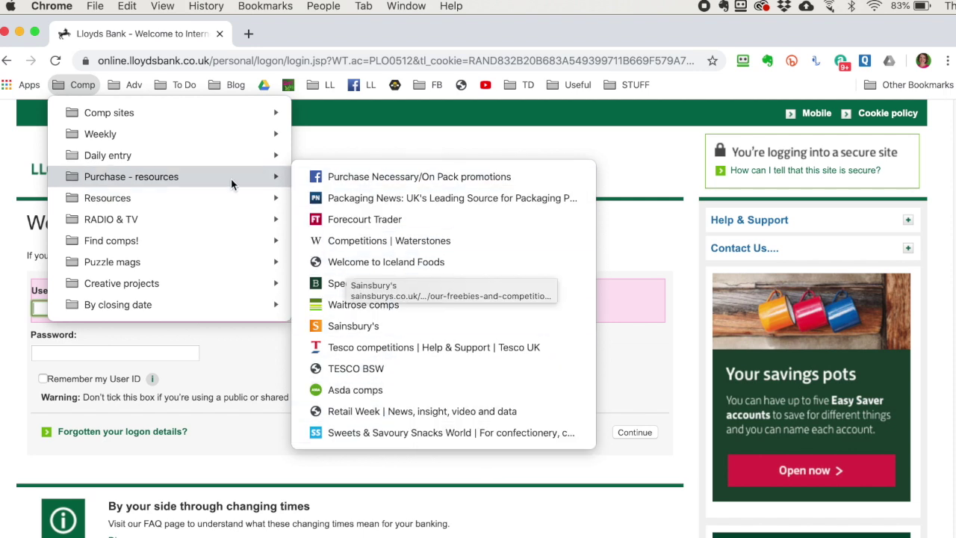
{"action": "mouse_move", "coordinate": [139, 221]}
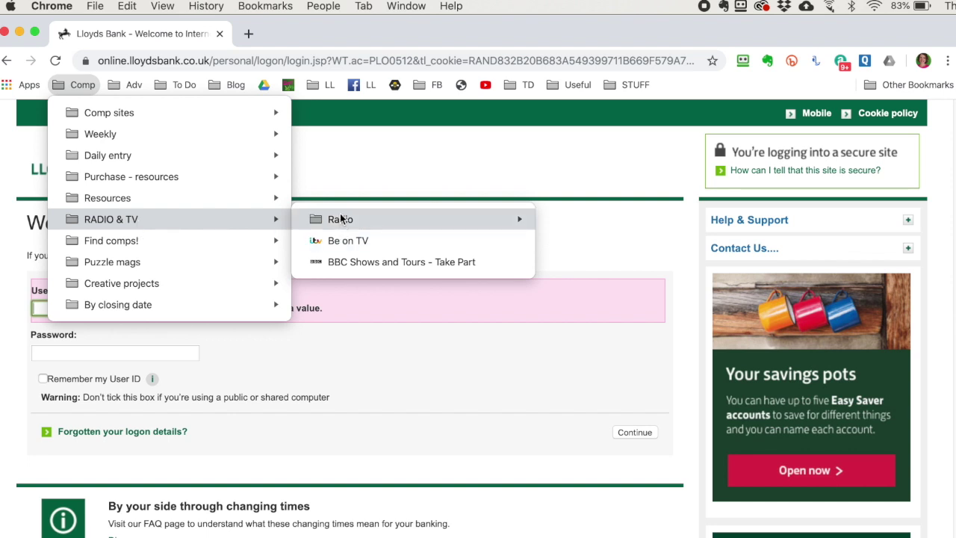
{"action": "mouse_move", "coordinate": [341, 218]}
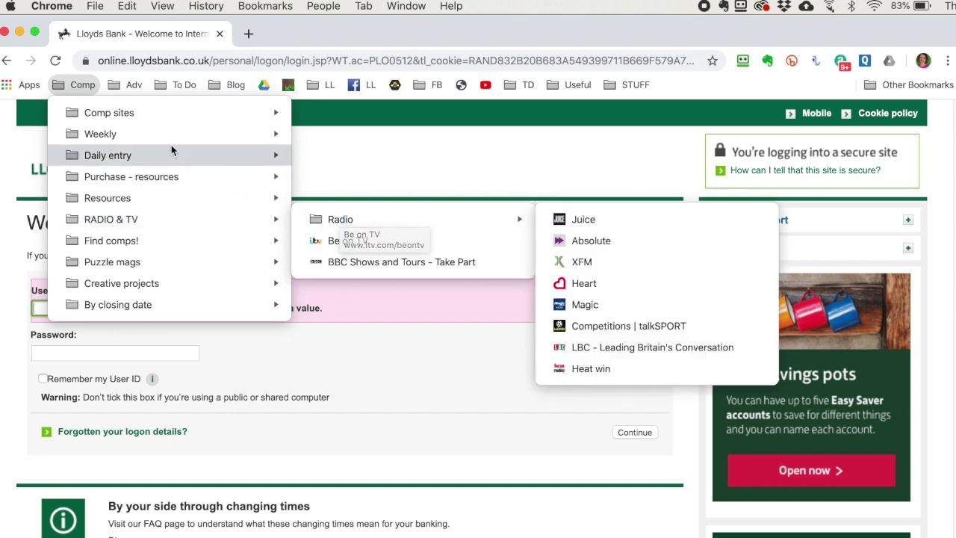
{"action": "mouse_move", "coordinate": [192, 110]}
{"action": "mouse_move", "coordinate": [175, 143]}
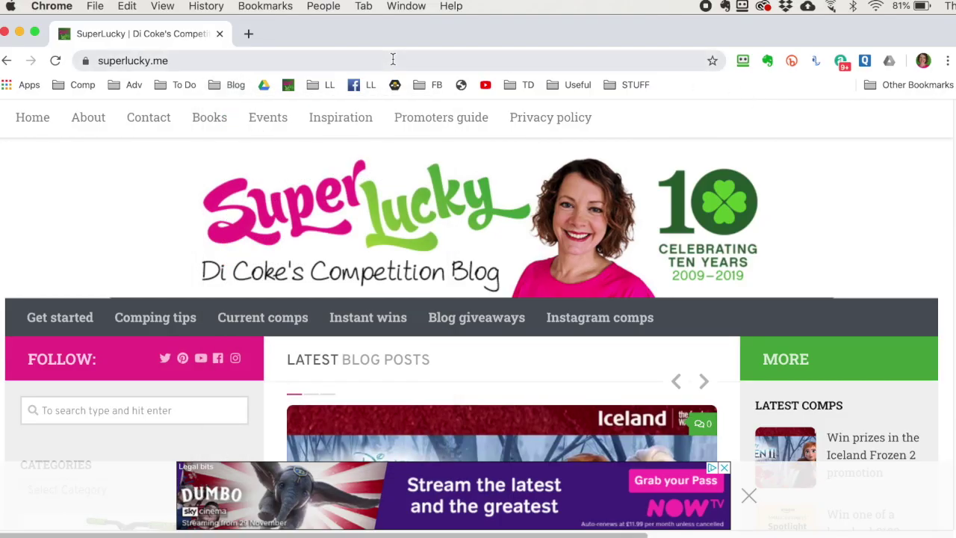
Check the LL folder's contents, then go to Bookmarks > Bookmark Manager in the Chrome menu
{"action": "left_click", "coordinate": [312, 87]}
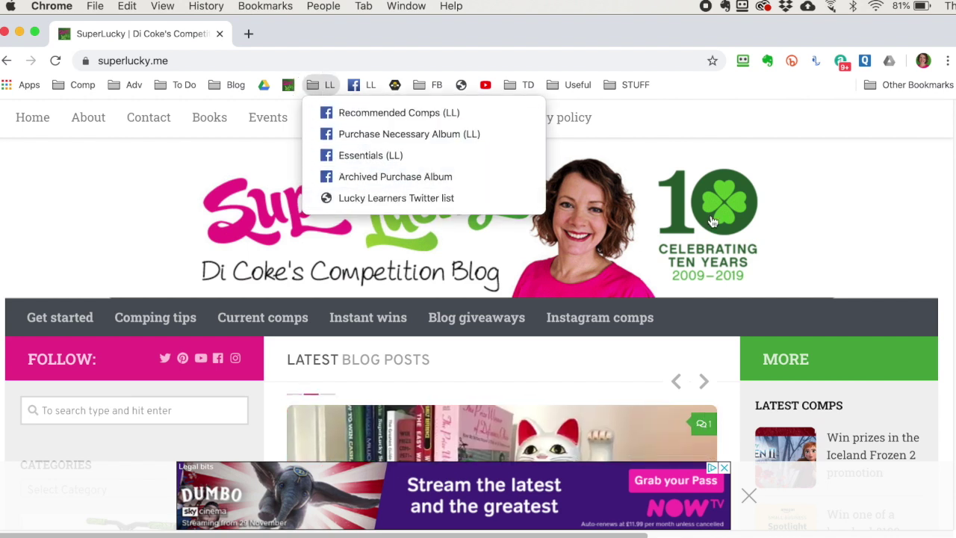
{"action": "left_click", "coordinate": [702, 95]}
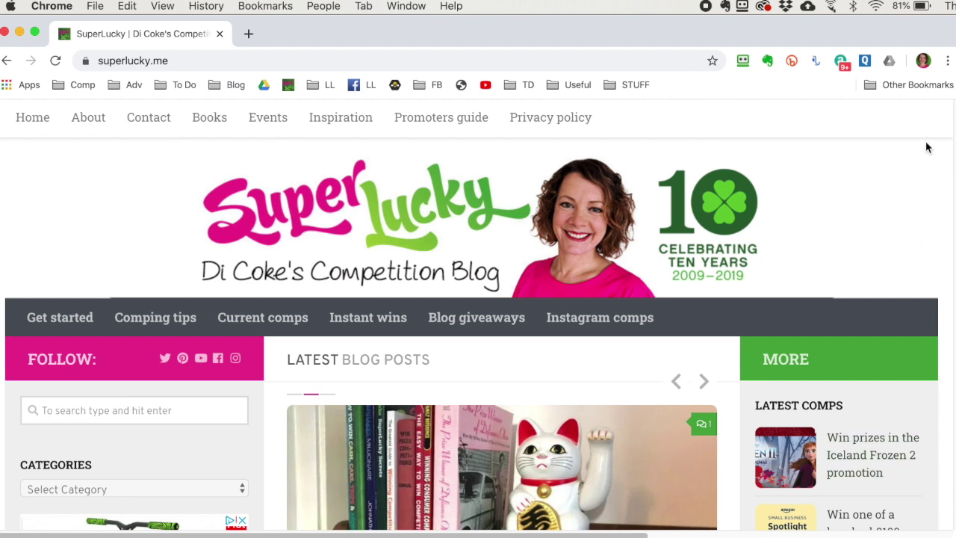
{"action": "left_click", "coordinate": [947, 62]}
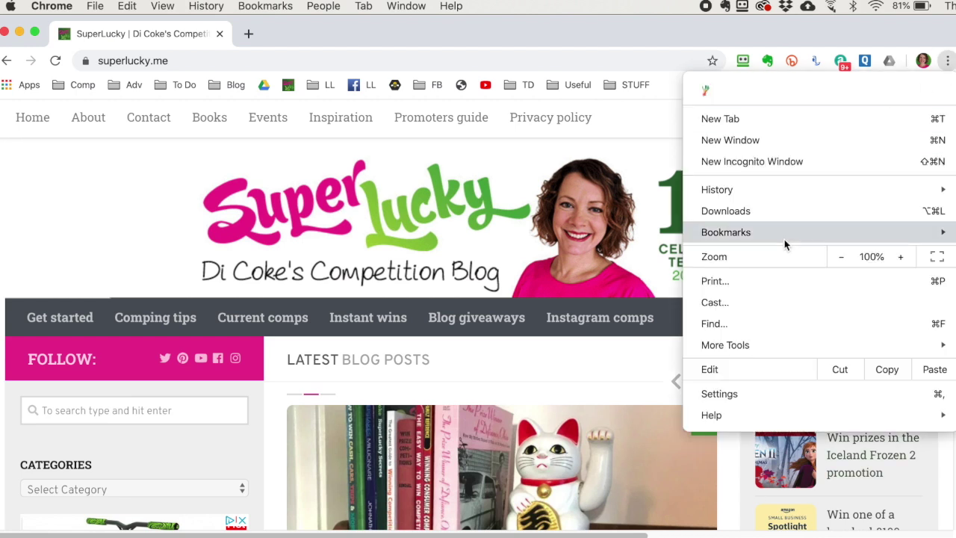
{"action": "mouse_move", "coordinate": [783, 235]}
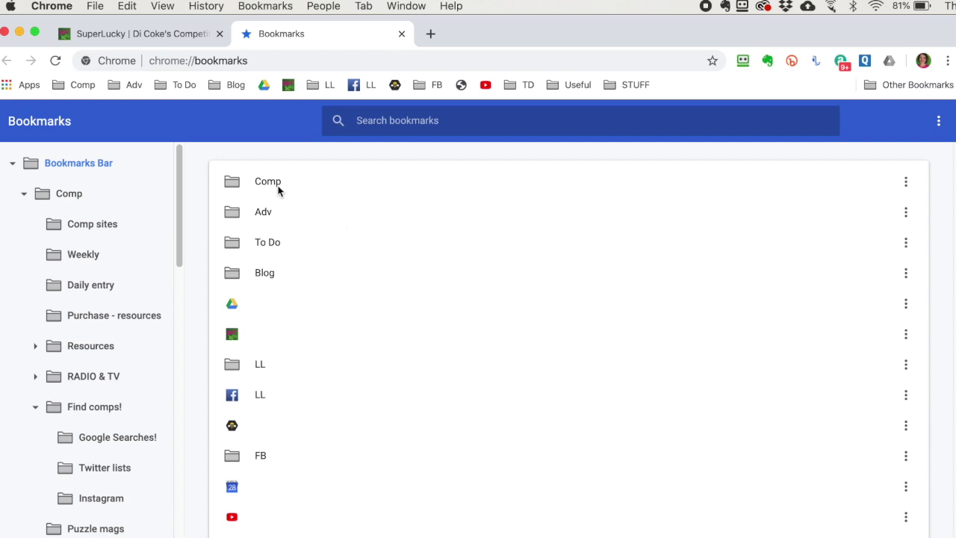
In the manager, step through Comp, Comp sites, Weekly and Daily entry to Purchase - resources
{"action": "scroll", "coordinate": [476, 301], "scroll_direction": "down", "scroll_amount": 3}
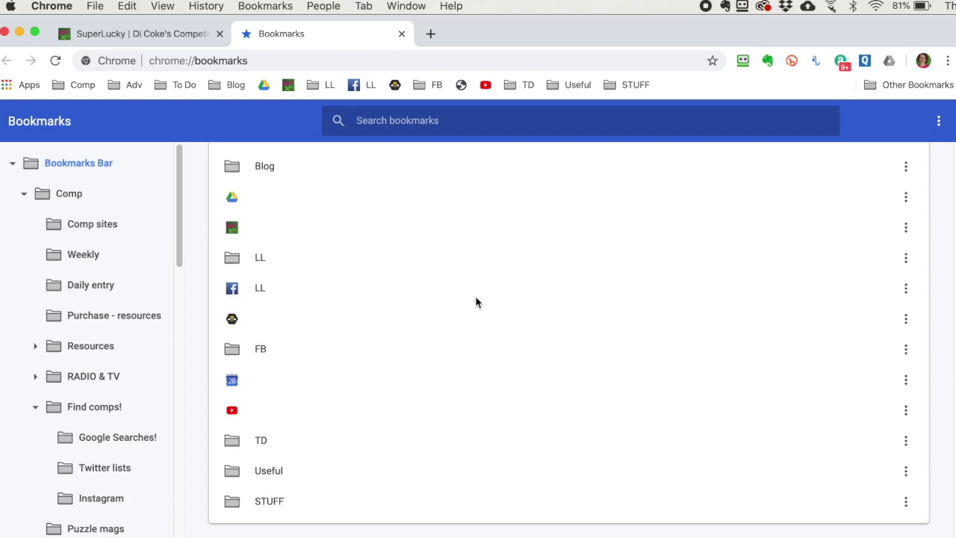
{"action": "scroll", "coordinate": [463, 298], "scroll_direction": "up", "scroll_amount": 3}
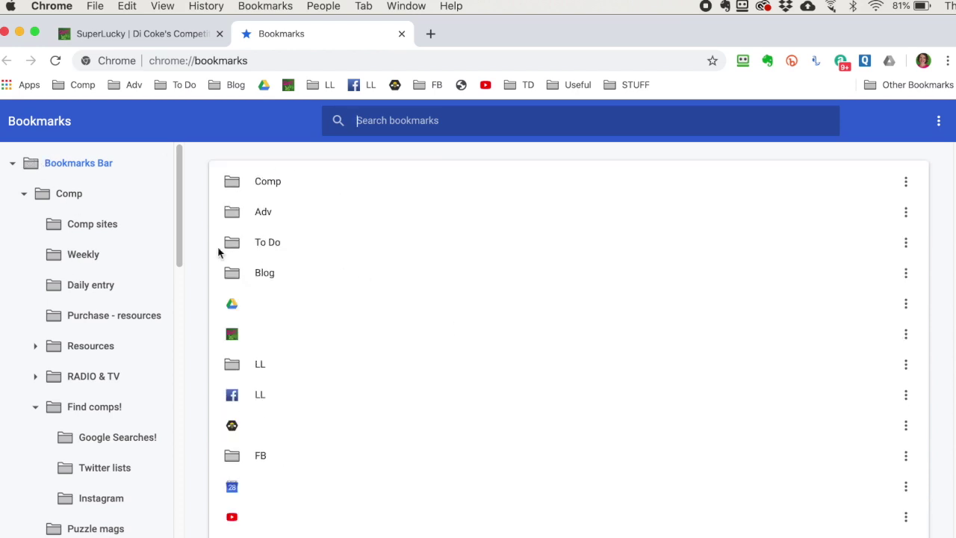
{"action": "left_click", "coordinate": [50, 198]}
{"action": "left_click", "coordinate": [75, 228]}
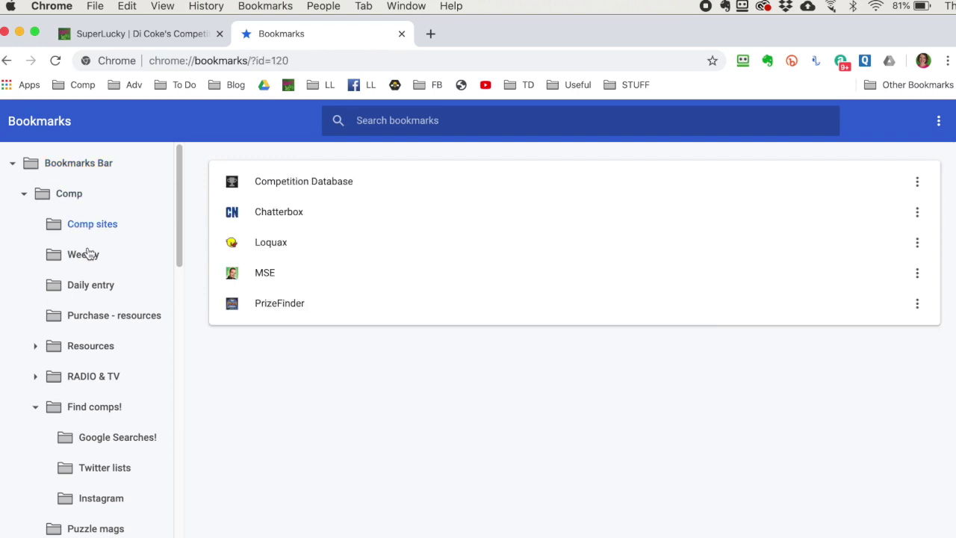
{"action": "left_click", "coordinate": [86, 254]}
{"action": "left_click", "coordinate": [96, 286]}
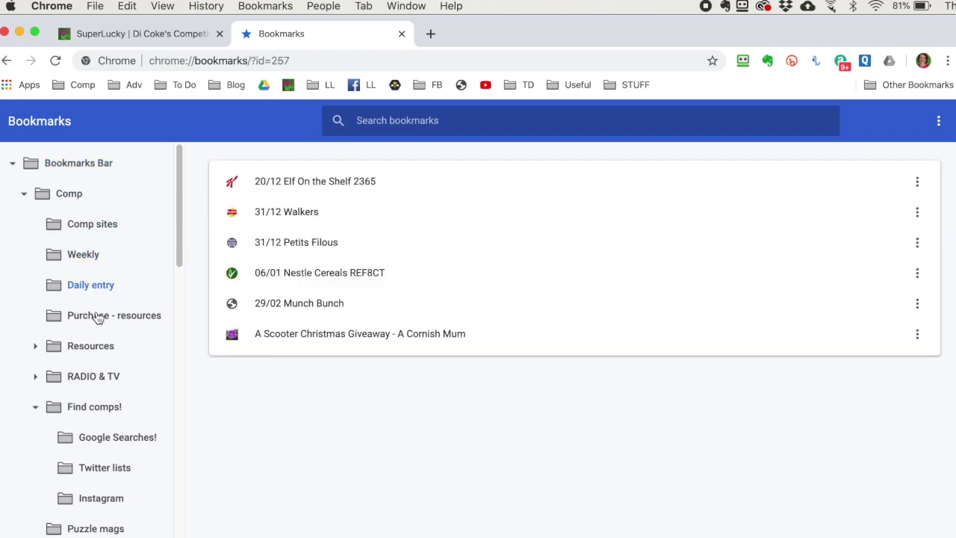
{"action": "left_click", "coordinate": [101, 315]}
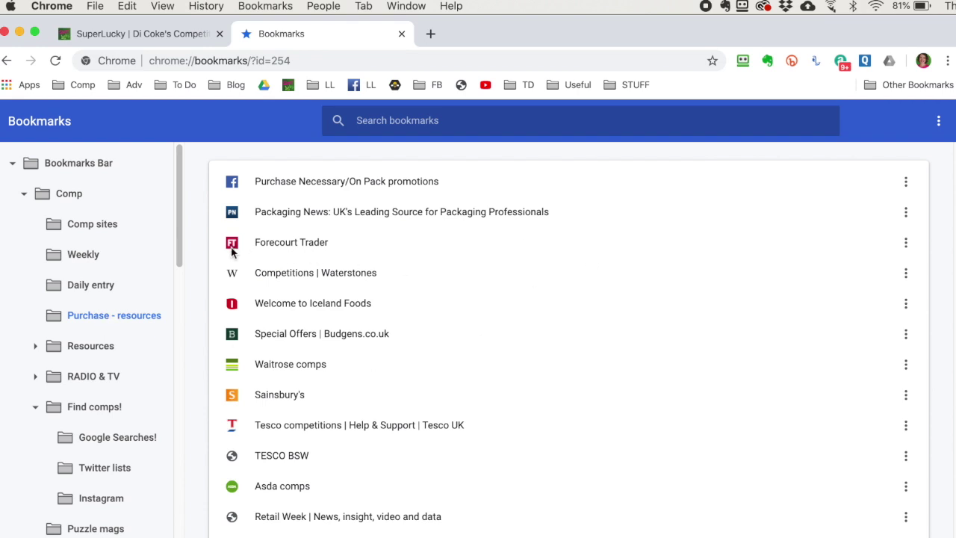
Move the Competitions | Waterstones bookmark just below Purchase Necessary
{"action": "right_click", "coordinate": [302, 242]}
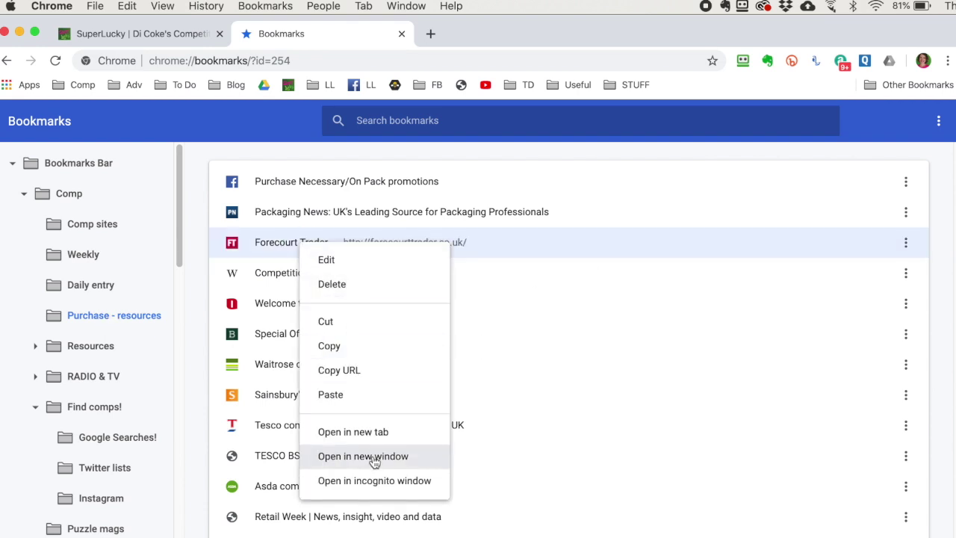
{"action": "left_click", "coordinate": [340, 296]}
{"action": "left_click", "coordinate": [239, 281]}
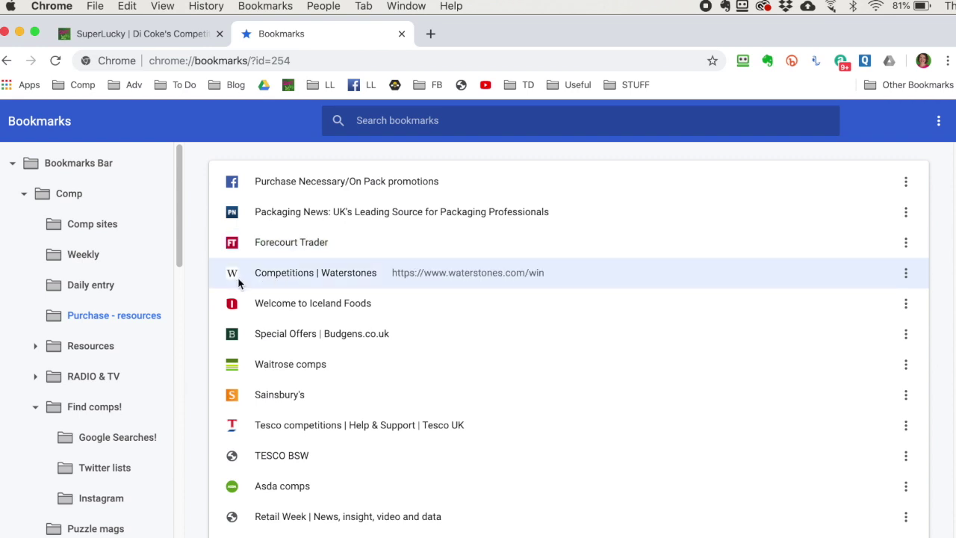
{"action": "left_click_drag", "start_coordinate": [274, 269], "coordinate": [292, 214]}
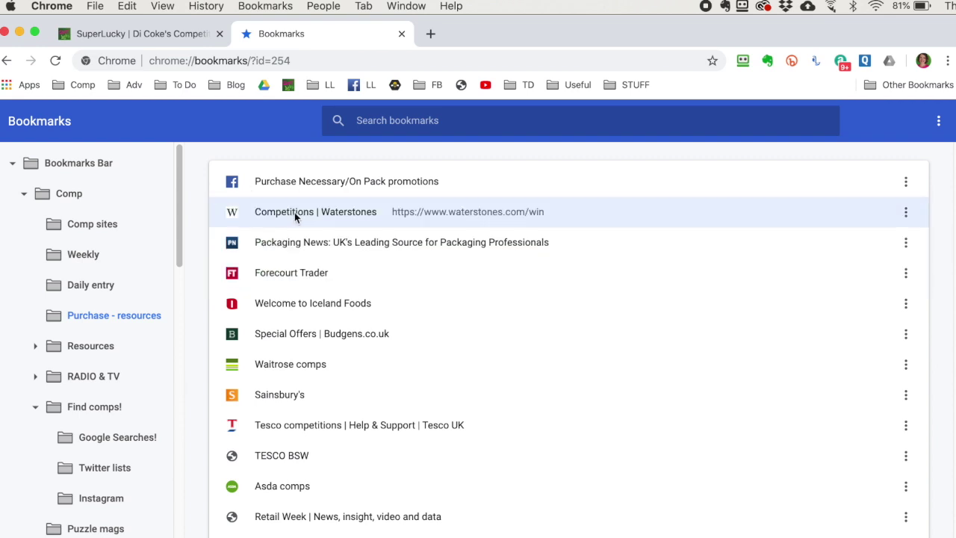
{"action": "left_click", "coordinate": [905, 182]}
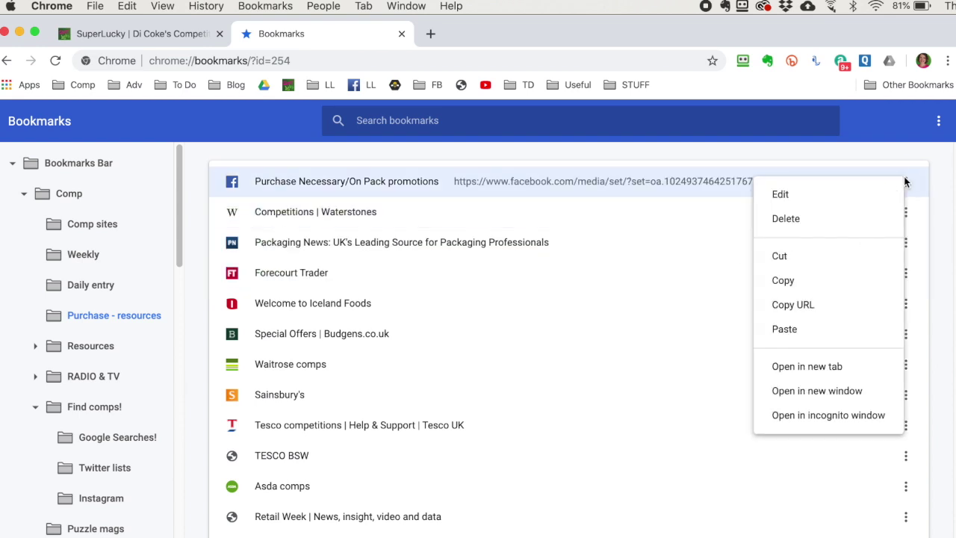
{"action": "left_click", "coordinate": [921, 199]}
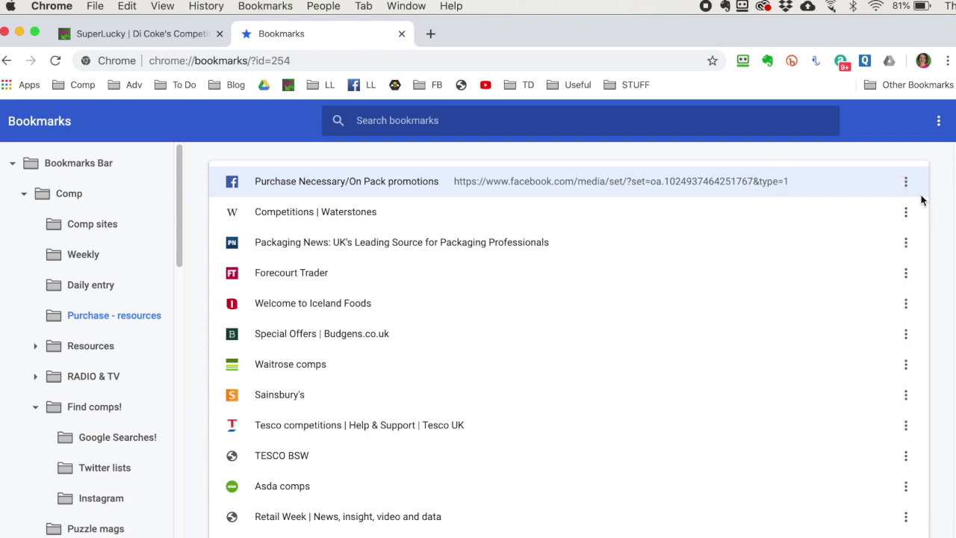
{"action": "left_click", "coordinate": [277, 216]}
{"action": "right_click", "coordinate": [277, 217]}
{"action": "left_click", "coordinate": [512, 322]}
Move the Waitrose comps bookmark to the top of the Purchase - resources list
{"action": "scroll", "coordinate": [363, 392], "scroll_direction": "down", "scroll_amount": 1}
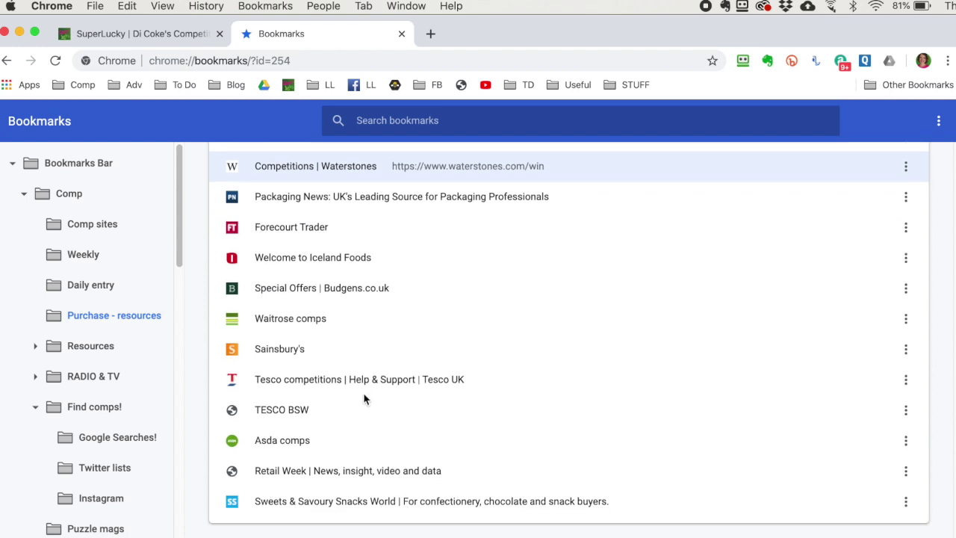
{"action": "right_click", "coordinate": [266, 389]}
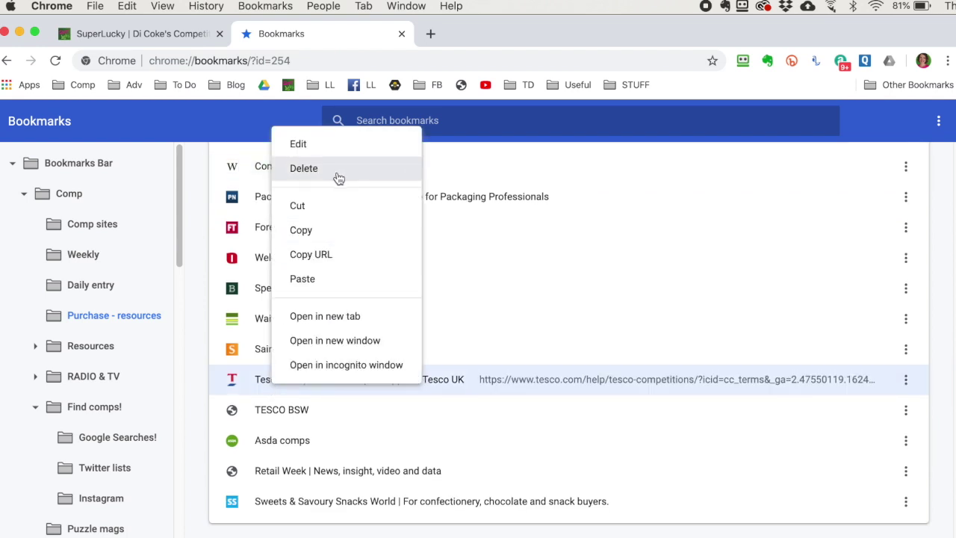
{"action": "left_click", "coordinate": [450, 441]}
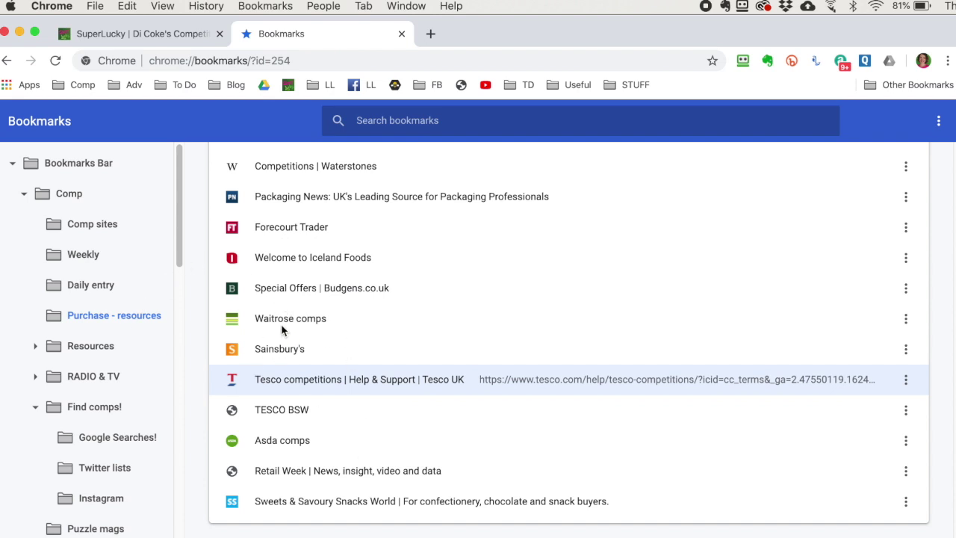
{"action": "left_click_drag", "start_coordinate": [283, 327], "coordinate": [416, 164]}
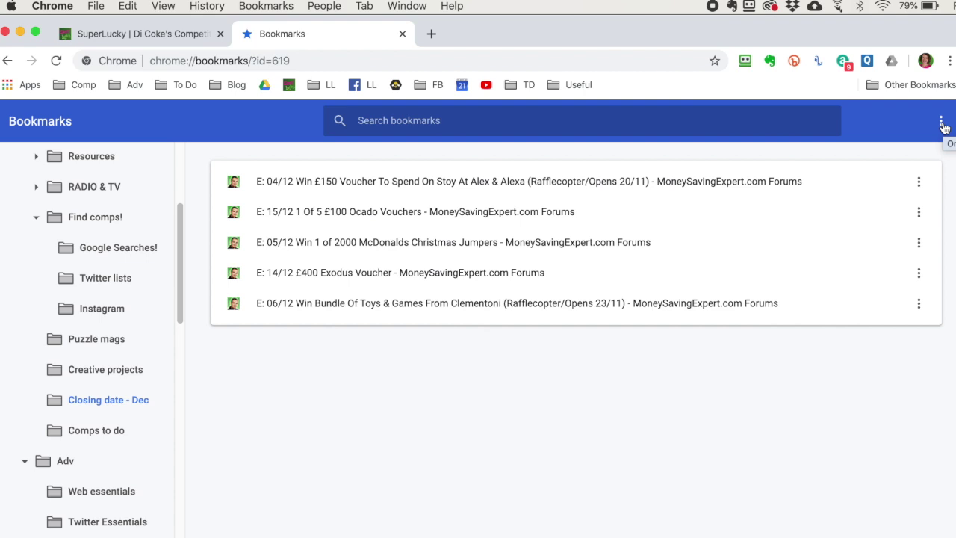
Sort the Closing date - Dec bookmarks alphabetically by name
{"action": "left_click", "coordinate": [942, 123]}
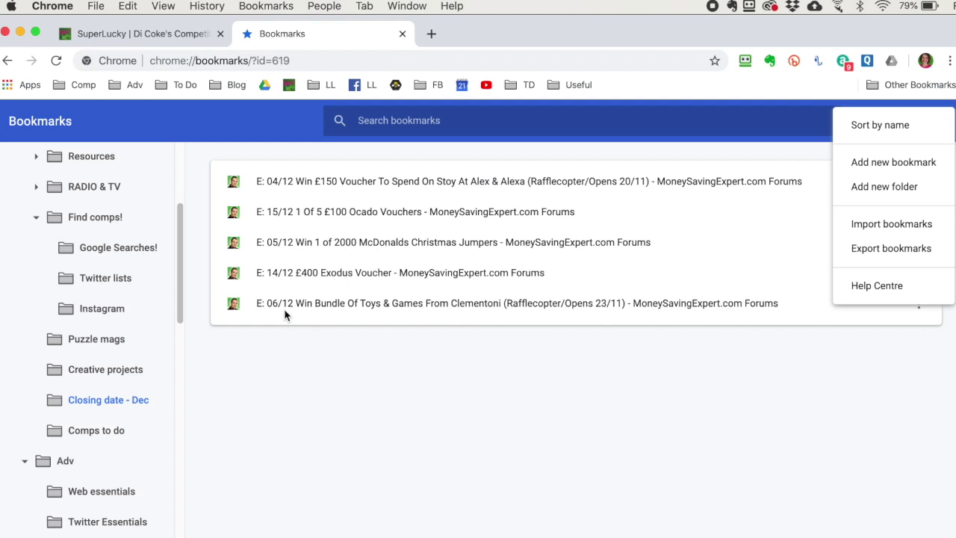
{"action": "left_click", "coordinate": [855, 126]}
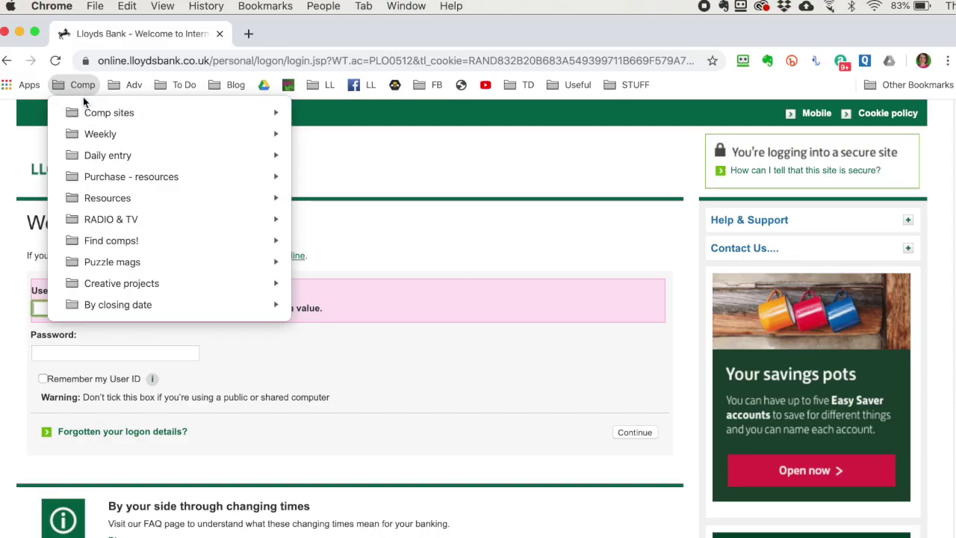
Open all six Comp > Daily entry bookmarks in tabs, close the Lloyds Bank tab, and reopen Comp
{"action": "mouse_move", "coordinate": [98, 157]}
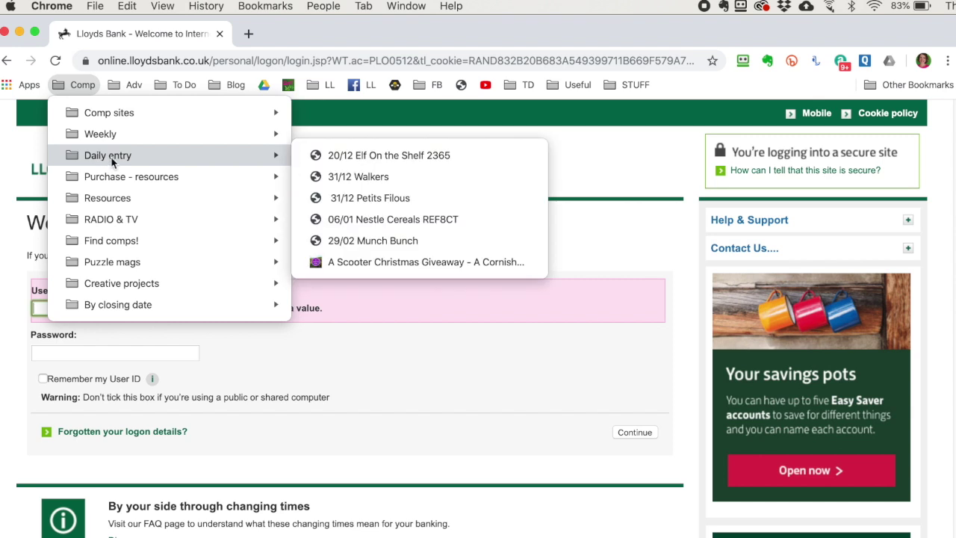
{"action": "right_click", "coordinate": [112, 158]}
{"action": "left_click", "coordinate": [192, 172]}
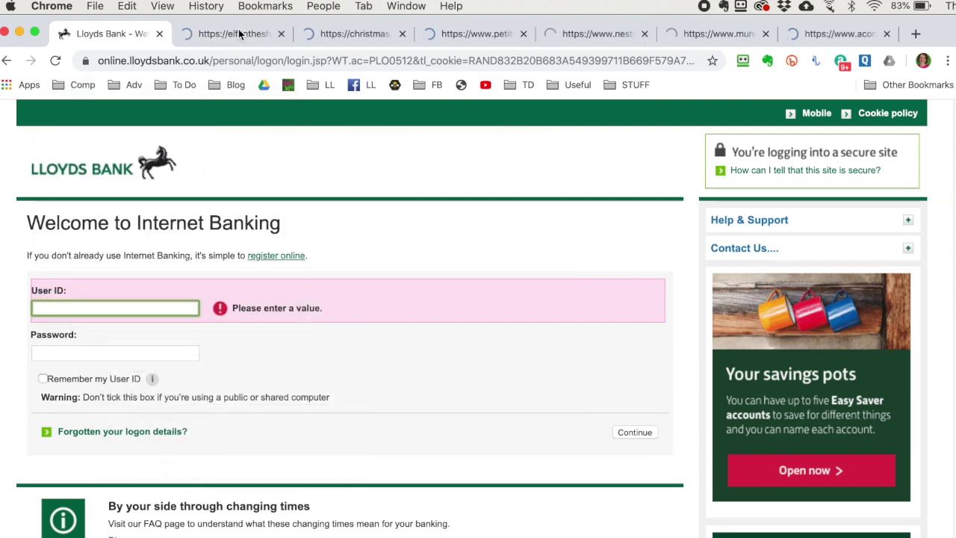
{"action": "left_click", "coordinate": [159, 34]}
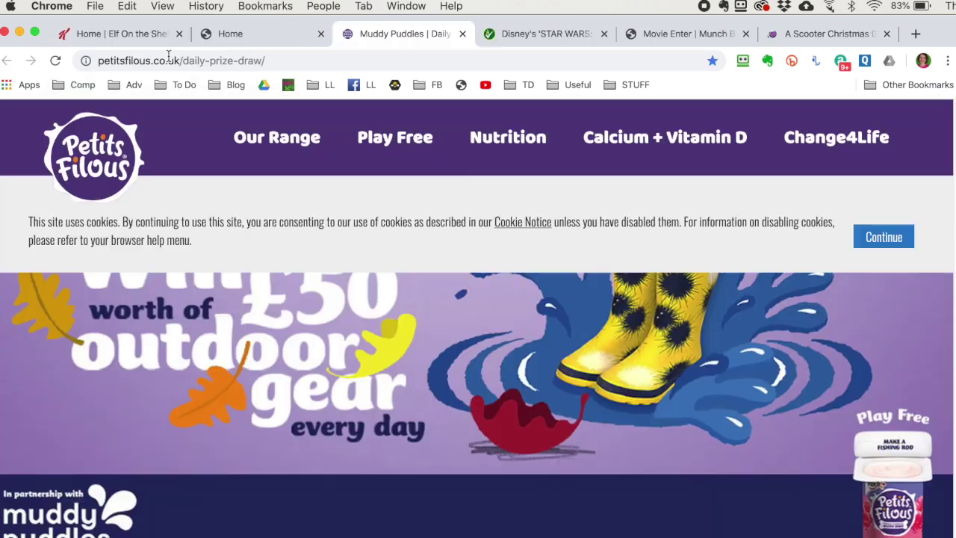
{"action": "left_click", "coordinate": [60, 86]}
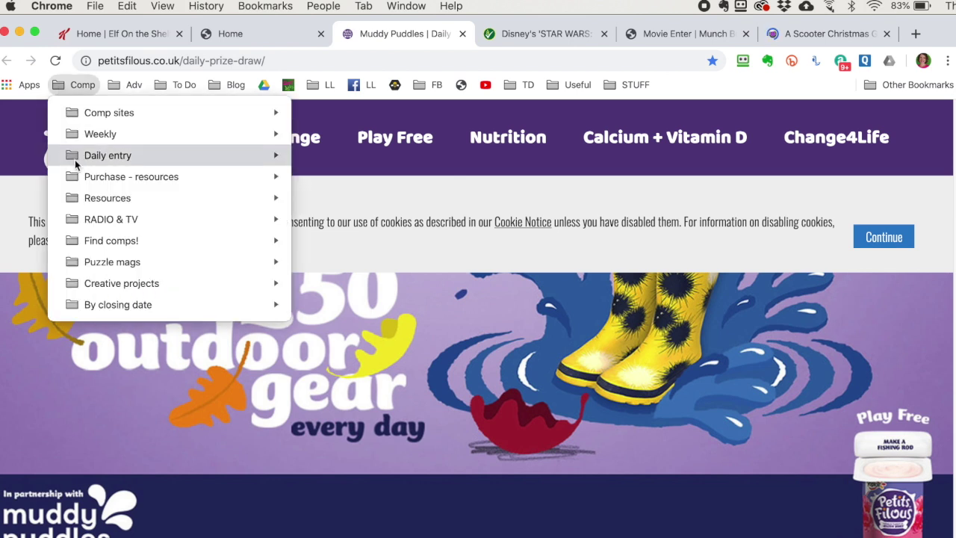
{"action": "mouse_move", "coordinate": [77, 159]}
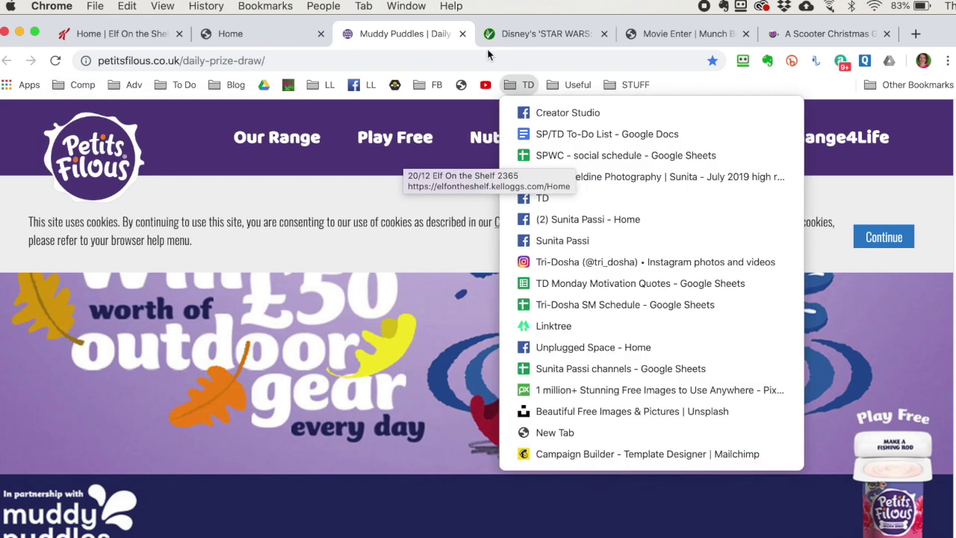
Browse each Adv subfolder's bookmarks, ending on the two bookmarks in To Do
{"action": "left_click", "coordinate": [463, 36]}
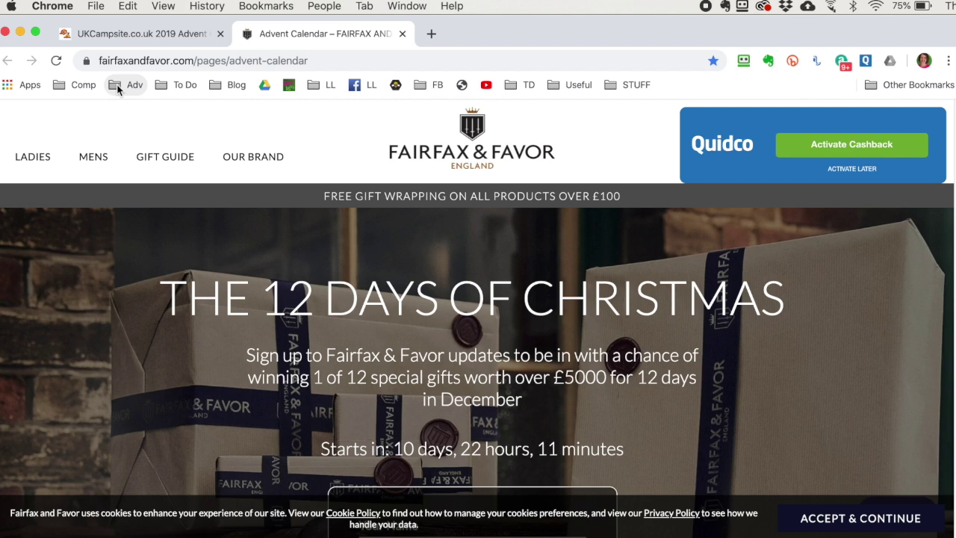
{"action": "left_click", "coordinate": [116, 86]}
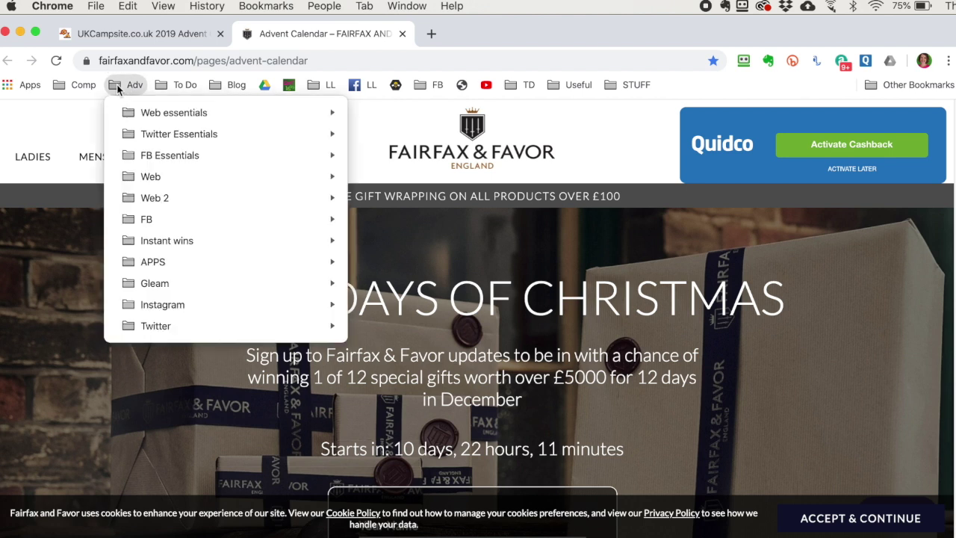
{"action": "mouse_move", "coordinate": [147, 112]}
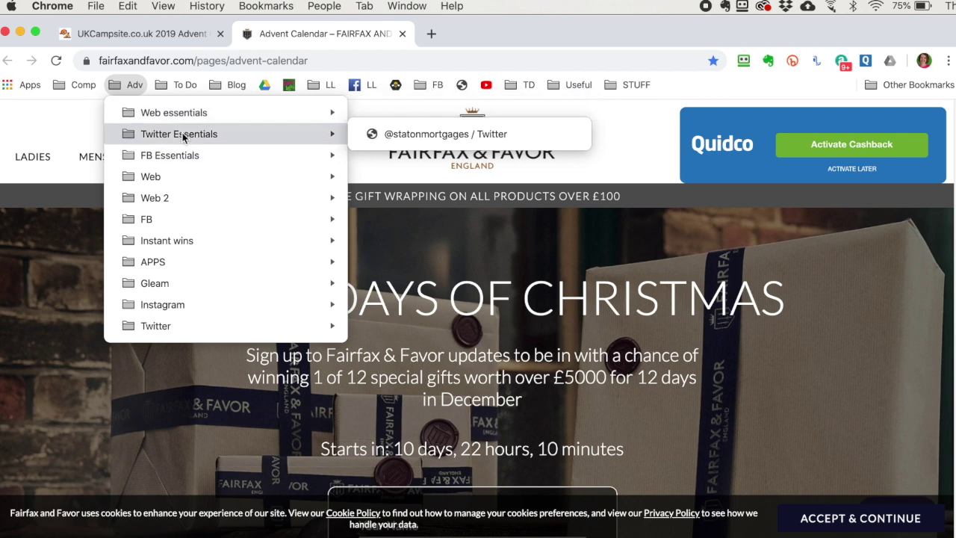
{"action": "mouse_move", "coordinate": [177, 160]}
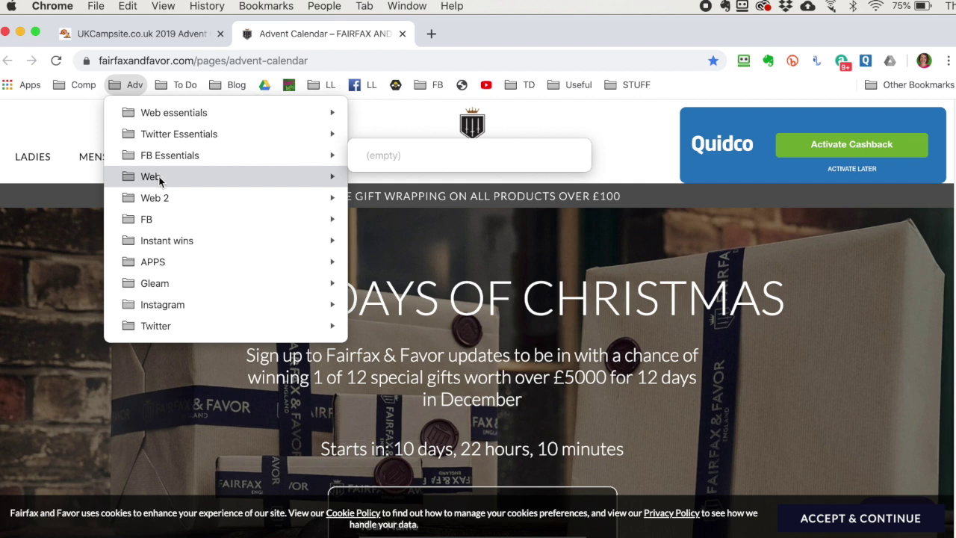
{"action": "mouse_move", "coordinate": [159, 176]}
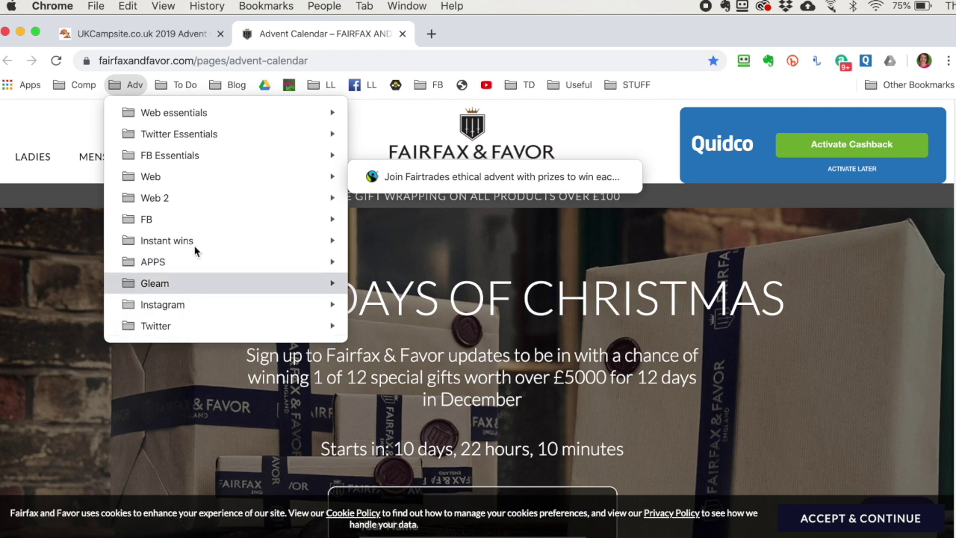
{"action": "mouse_move", "coordinate": [205, 121]}
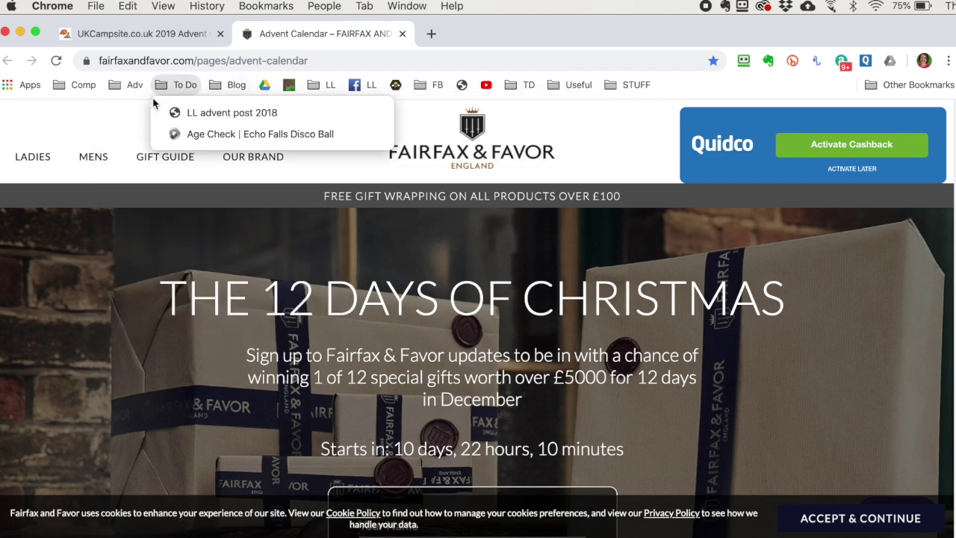
Open both Adv > Web essentials bookmarks in new tabs
{"action": "mouse_move", "coordinate": [135, 85]}
{"action": "right_click", "coordinate": [134, 112]}
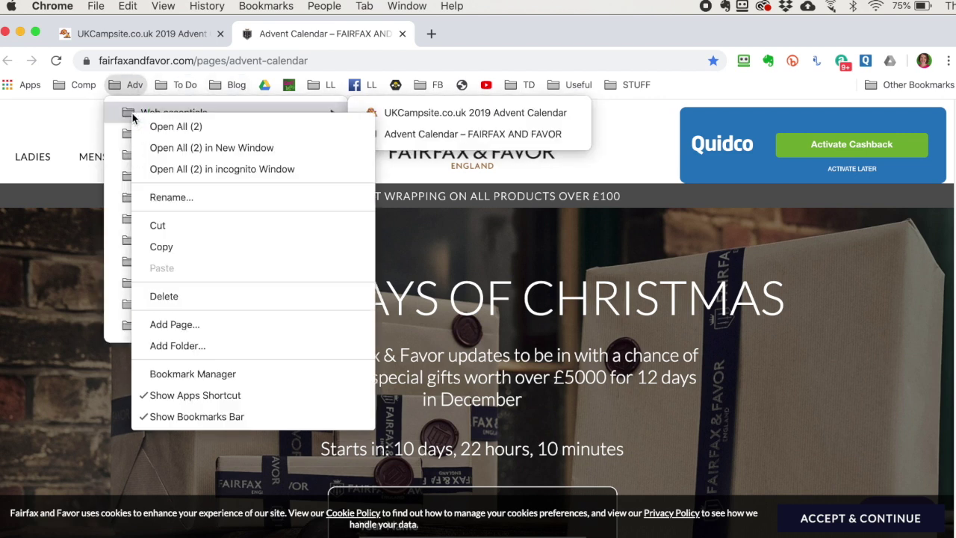
{"action": "left_click", "coordinate": [188, 127]}
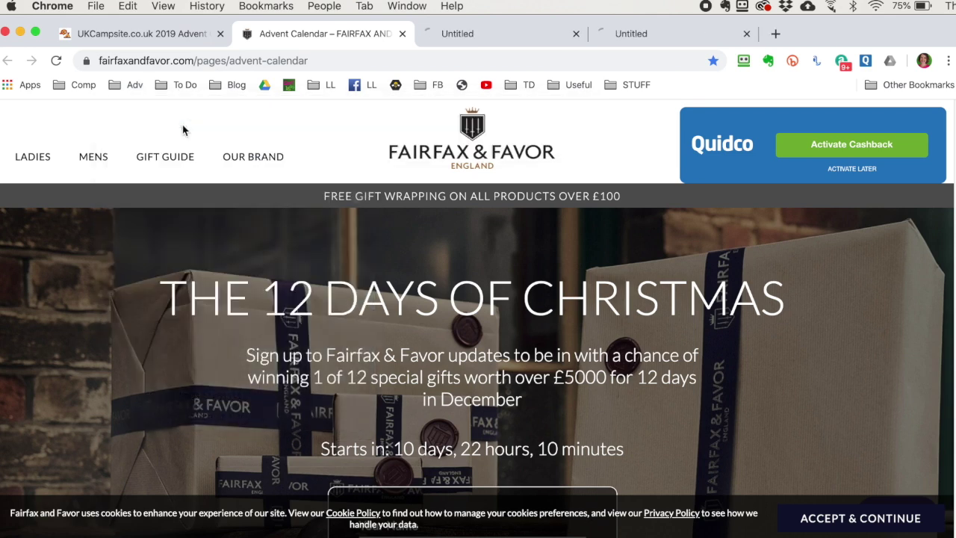
Close the duplicate UKCampsite and Fairfax tabs and open the Fairtrade ethical advent article
{"action": "left_click", "coordinate": [460, 34]}
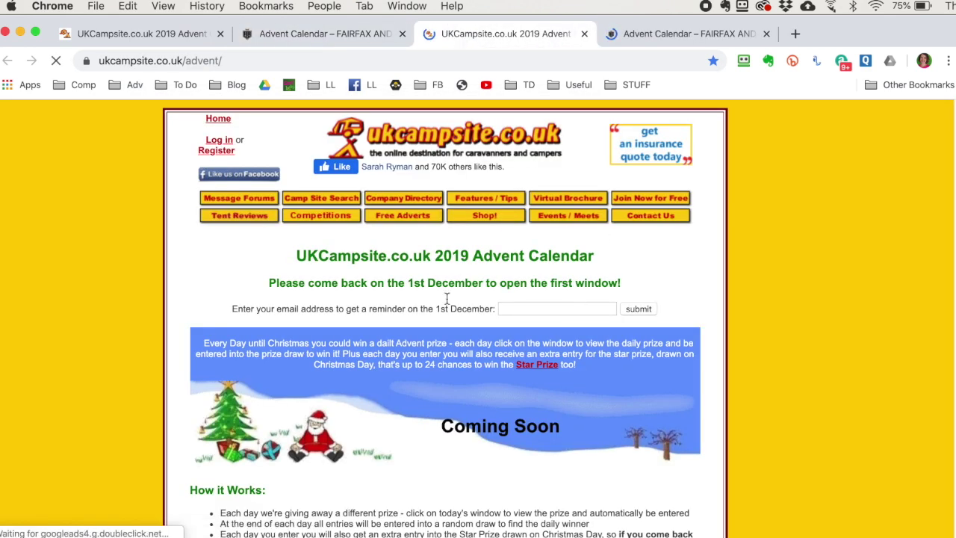
{"action": "left_click", "coordinate": [584, 34]}
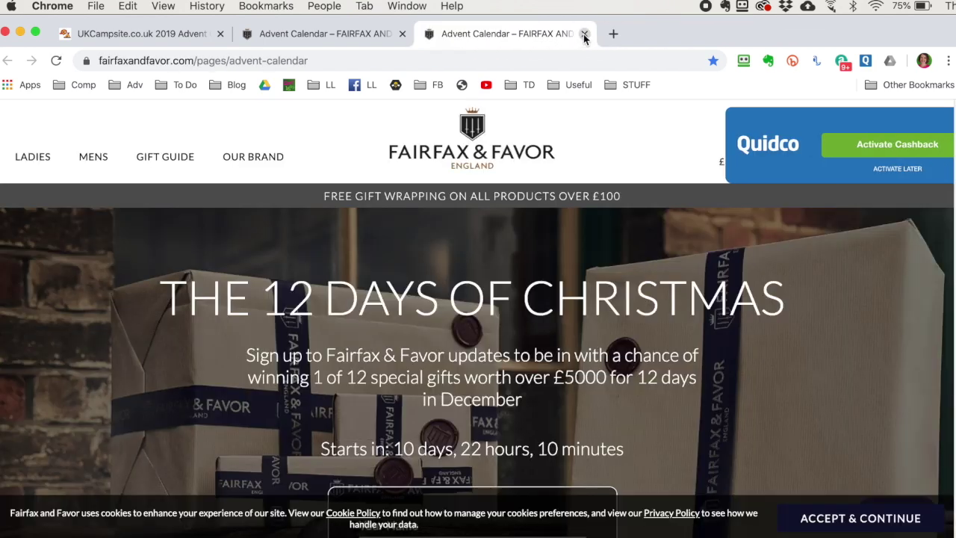
{"action": "left_click", "coordinate": [585, 35]}
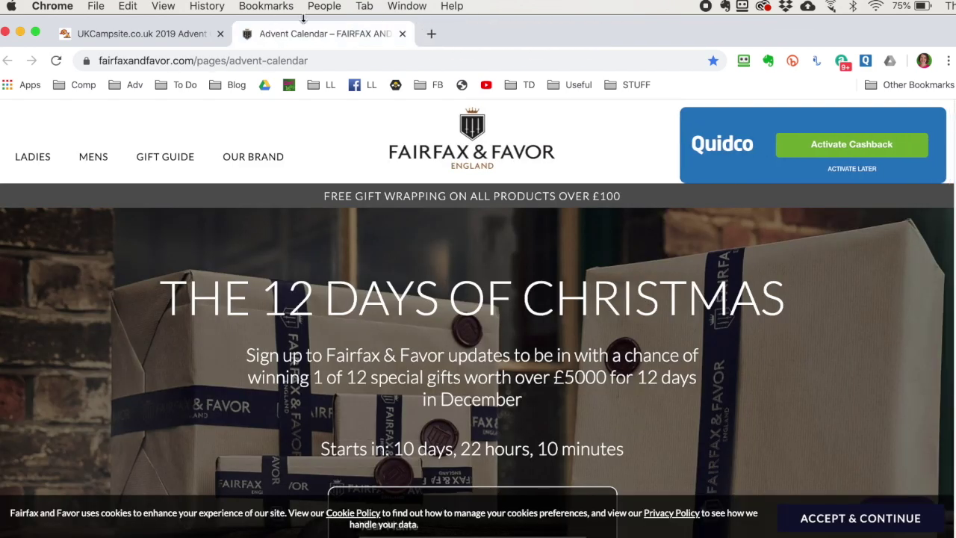
{"action": "left_click", "coordinate": [130, 87]}
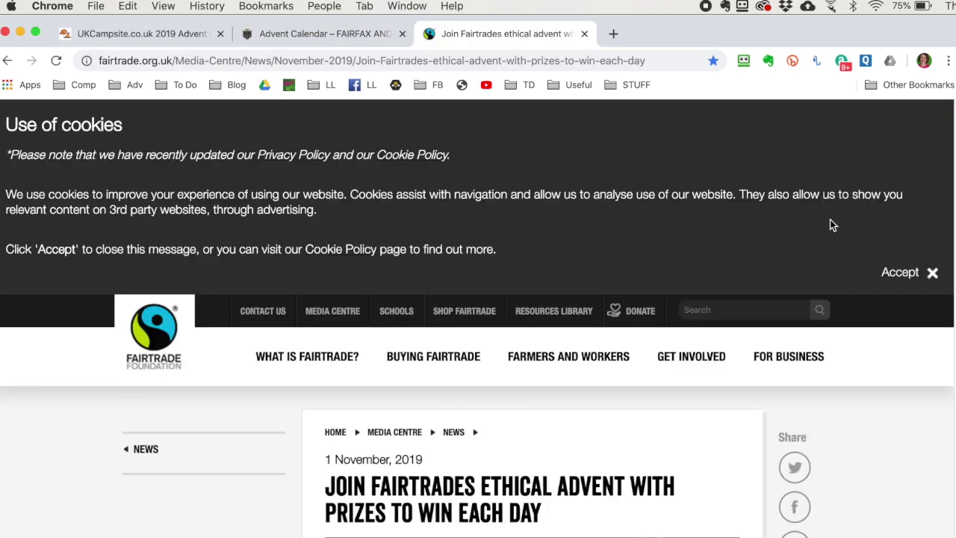
Bookmark the Fairtrade article into Adv > Web essentials, then edit the Fairfax advent calendar bookmark
{"action": "left_click", "coordinate": [932, 274]}
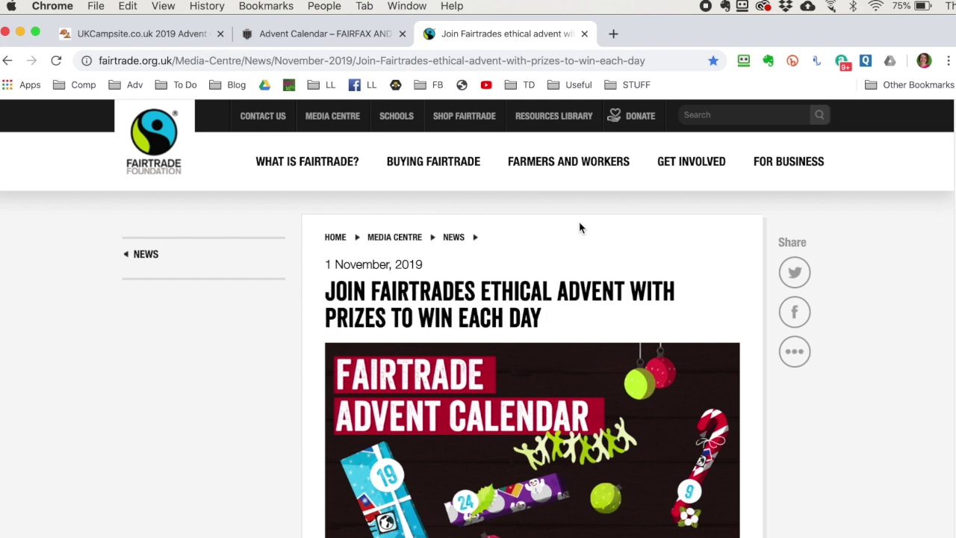
{"action": "left_click_drag", "start_coordinate": [87, 61], "coordinate": [176, 125]}
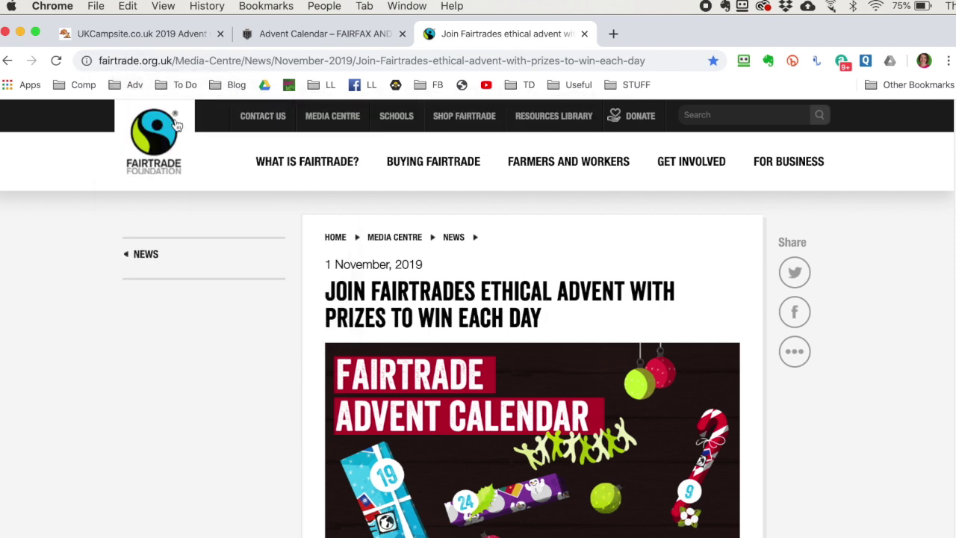
{"action": "left_click", "coordinate": [123, 84]}
{"action": "mouse_move", "coordinate": [158, 112]}
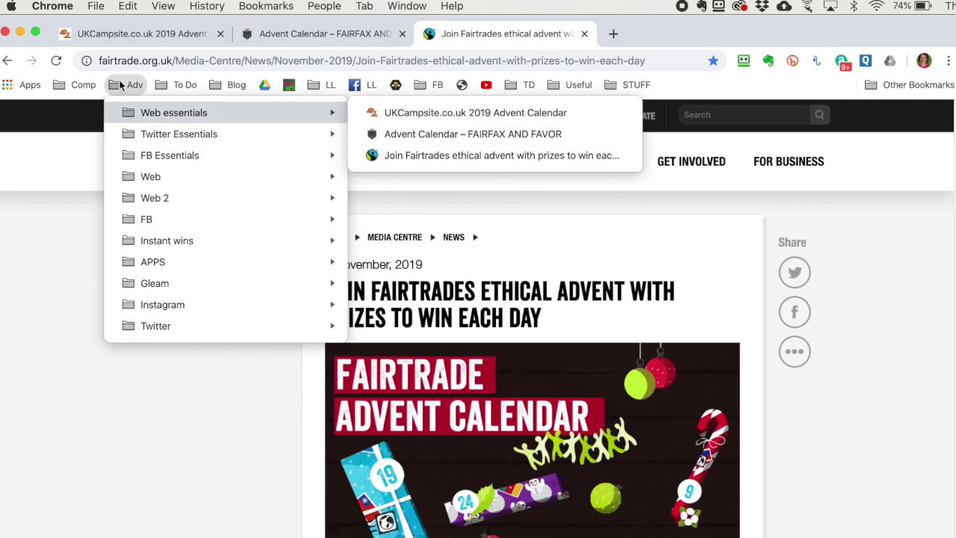
{"action": "right_click", "coordinate": [403, 138]}
{"action": "left_click", "coordinate": [430, 220]}
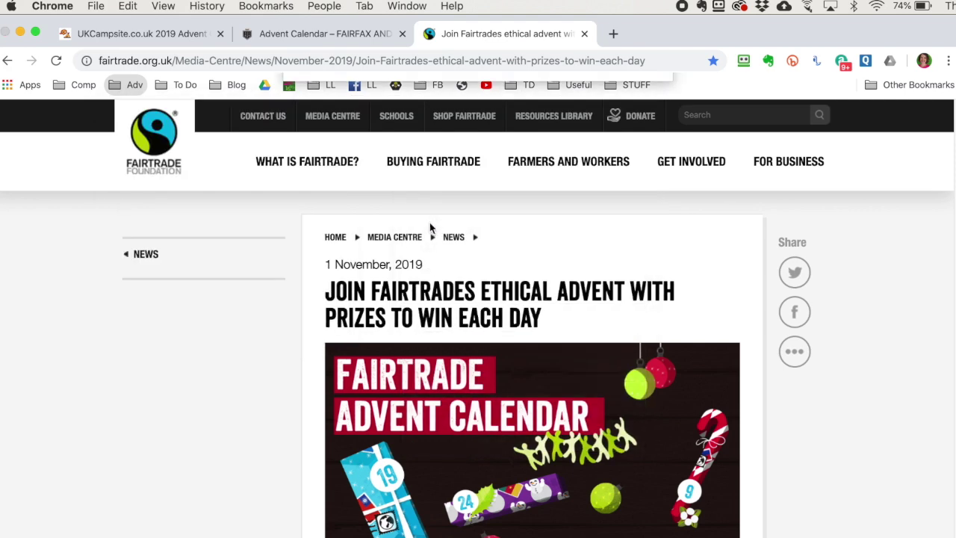
Rename the bookmark to 'E: 12.12 Advent Calendar – FAIRFAX AND FAVOR' and save
{"action": "left_click", "coordinate": [339, 127]}
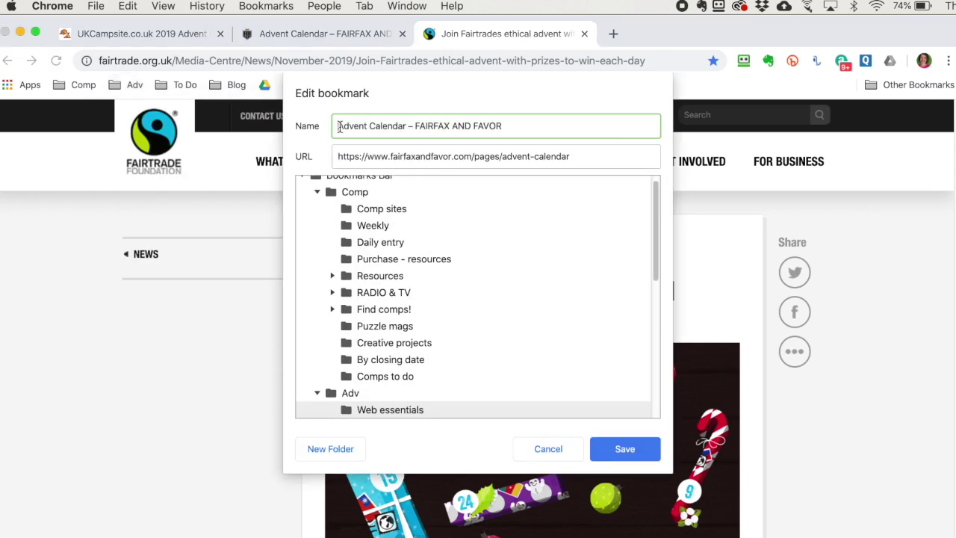
{"action": "type", "text": "1: 1212"}
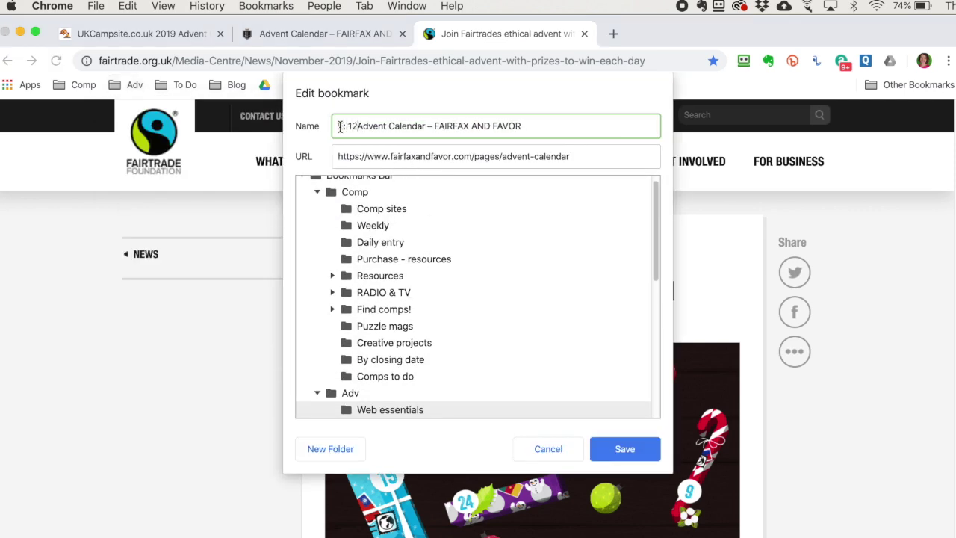
{"action": "key", "text": "BackSpace"}
{"action": "key", "text": "BackSpace"}
{"action": "type", "text": ".12"}
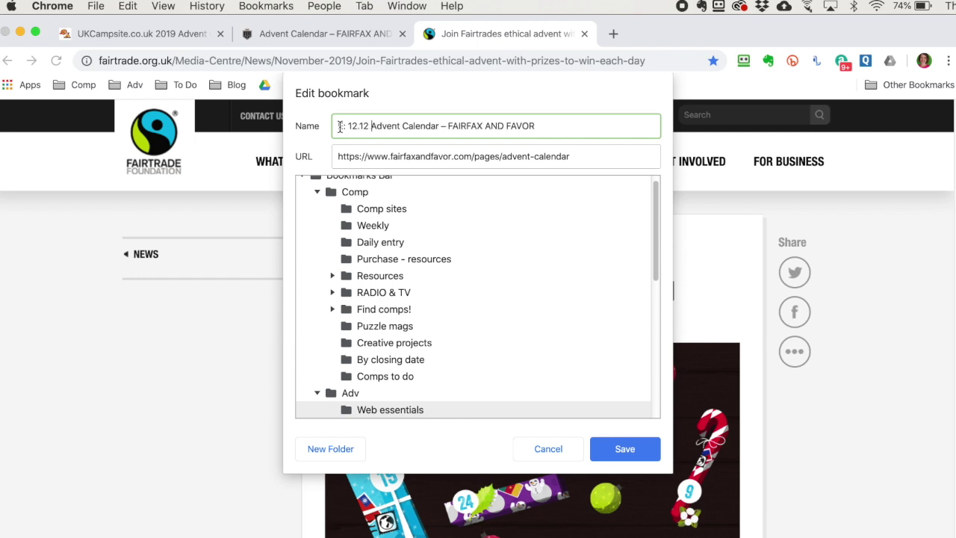
{"action": "left_click", "coordinate": [625, 449]}
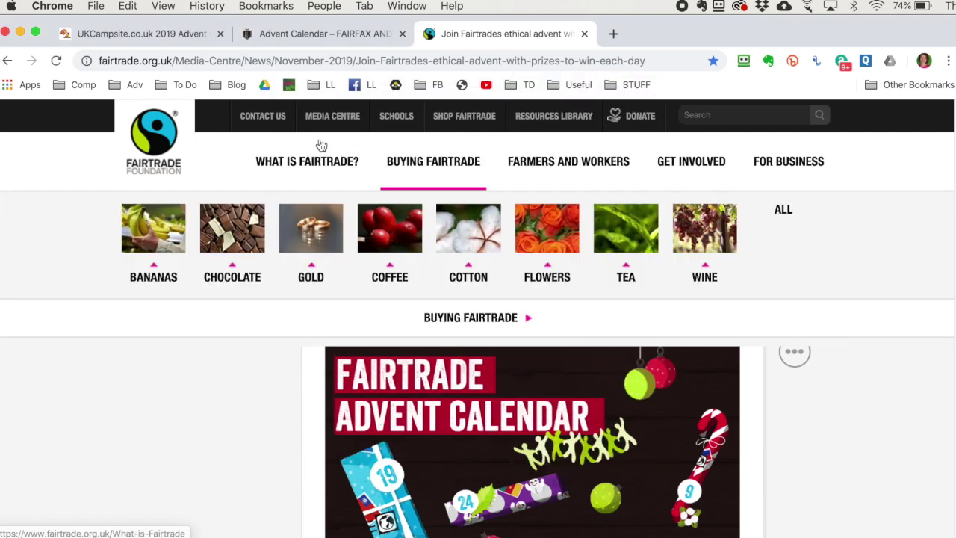
Check that the renamed bookmark now appears in Adv > Web essentials
{"action": "left_click", "coordinate": [117, 87]}
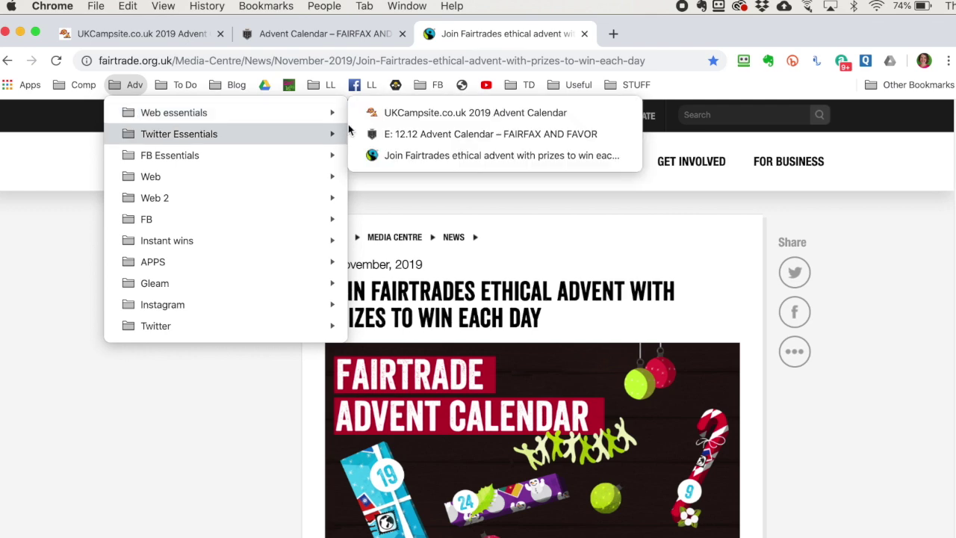
{"action": "left_click", "coordinate": [409, 135]}
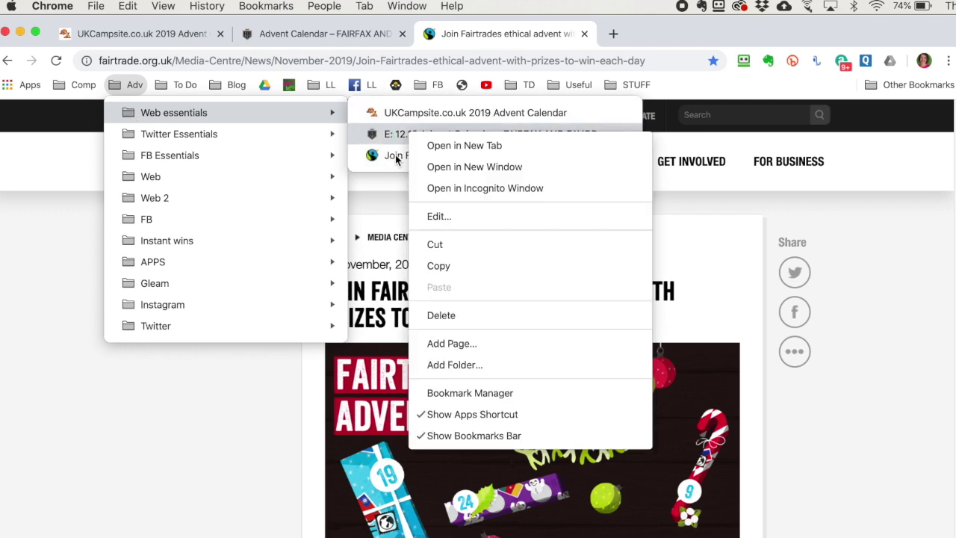
{"action": "left_click", "coordinate": [396, 158]}
{"action": "left_click", "coordinate": [120, 86]}
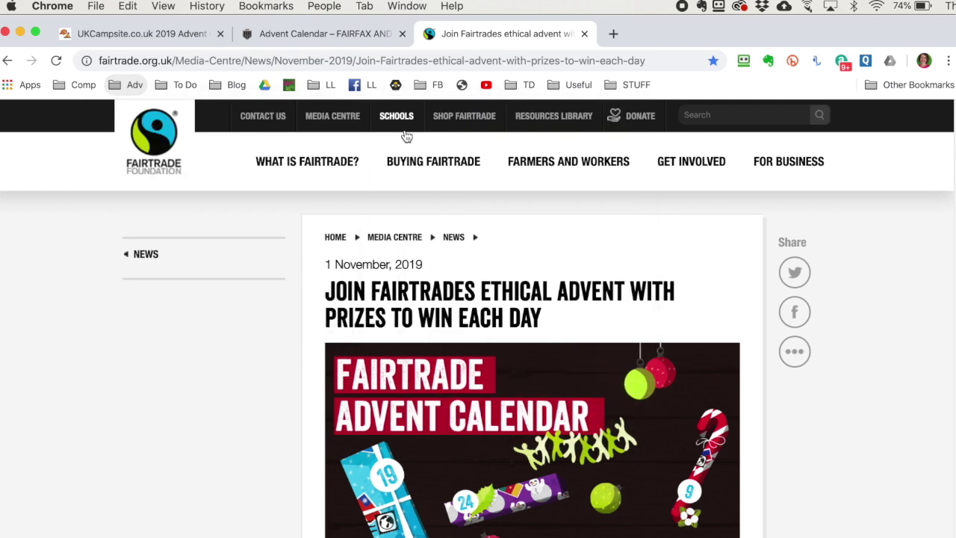
{"action": "left_click", "coordinate": [117, 88]}
Search Google for 'win flights to new york'
{"action": "mouse_move", "coordinate": [324, 112]}
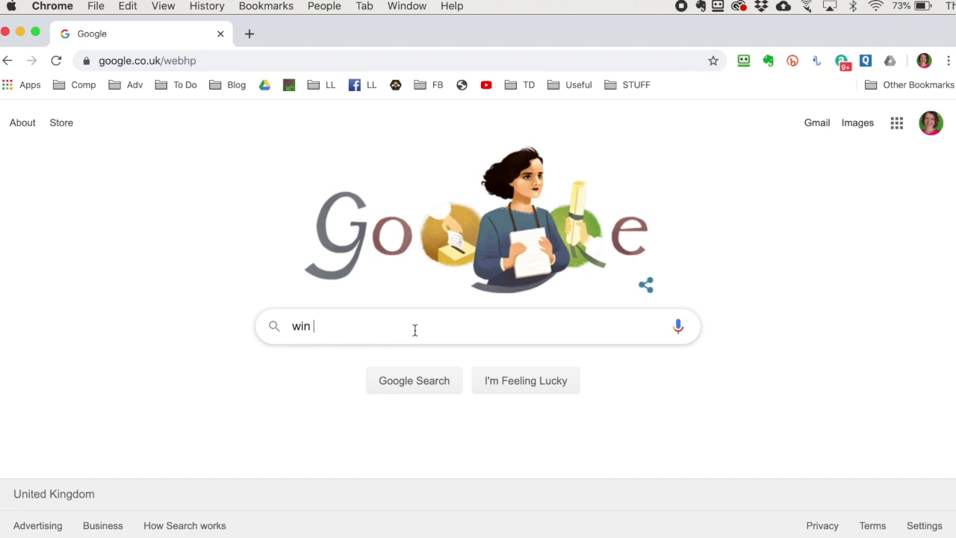
{"action": "type", "text": "fli"}
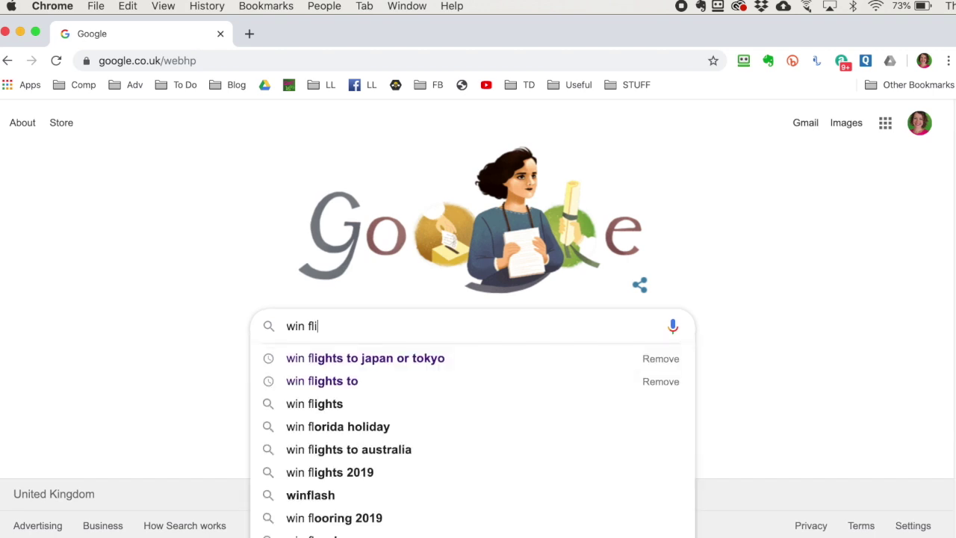
{"action": "type", "text": "ghts to new york"}
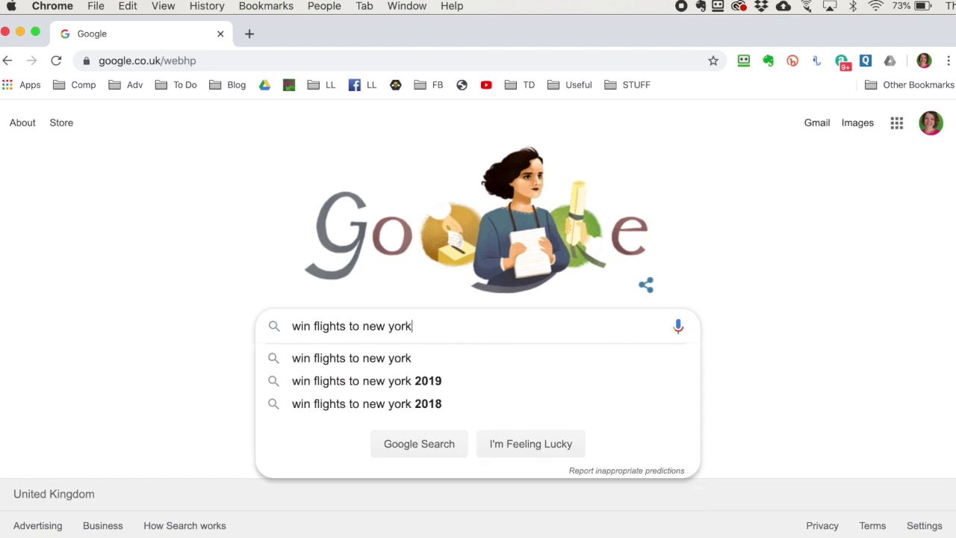
{"action": "key", "text": "Return"}
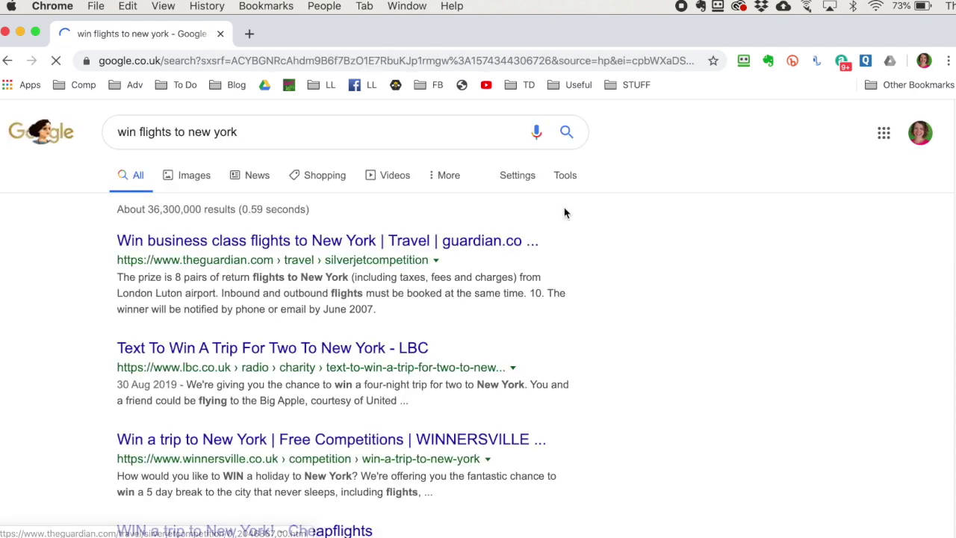
Filter the results to Country: the UK and Past week
{"action": "left_click", "coordinate": [570, 178]}
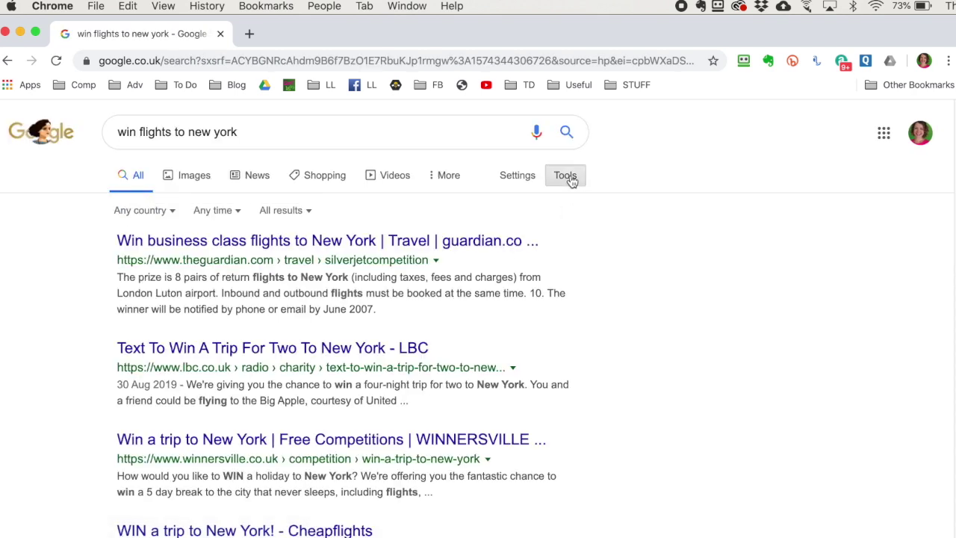
{"action": "left_click", "coordinate": [148, 218]}
{"action": "left_click", "coordinate": [149, 256]}
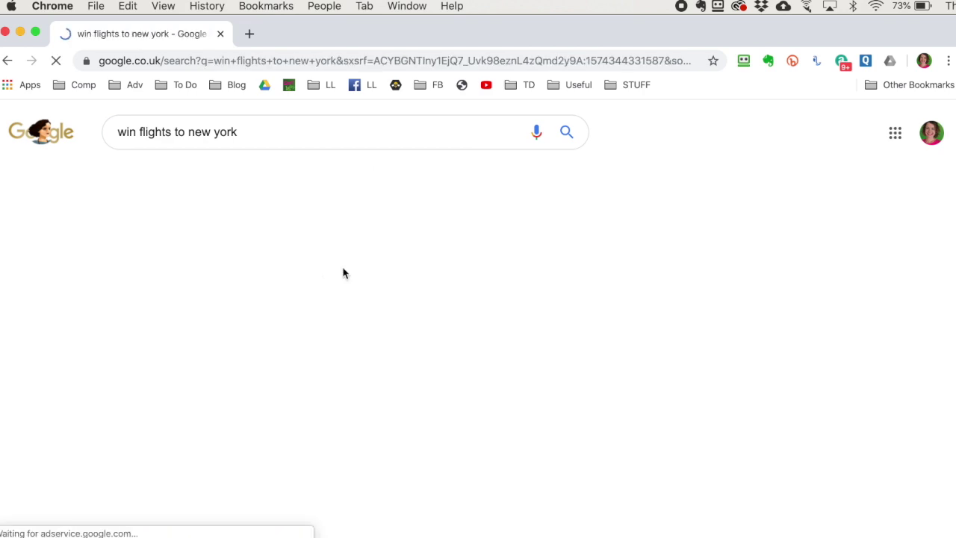
{"action": "left_click", "coordinate": [239, 213]}
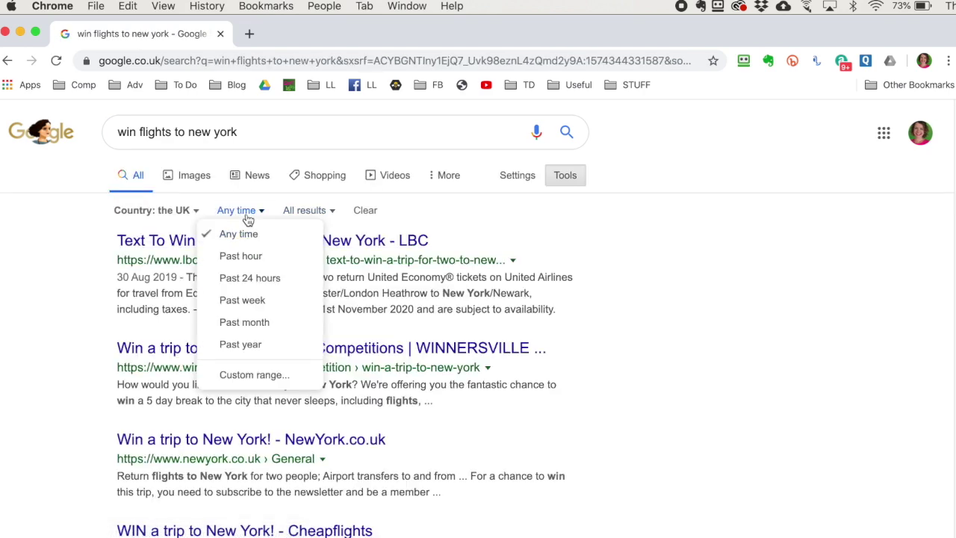
{"action": "left_click", "coordinate": [271, 301]}
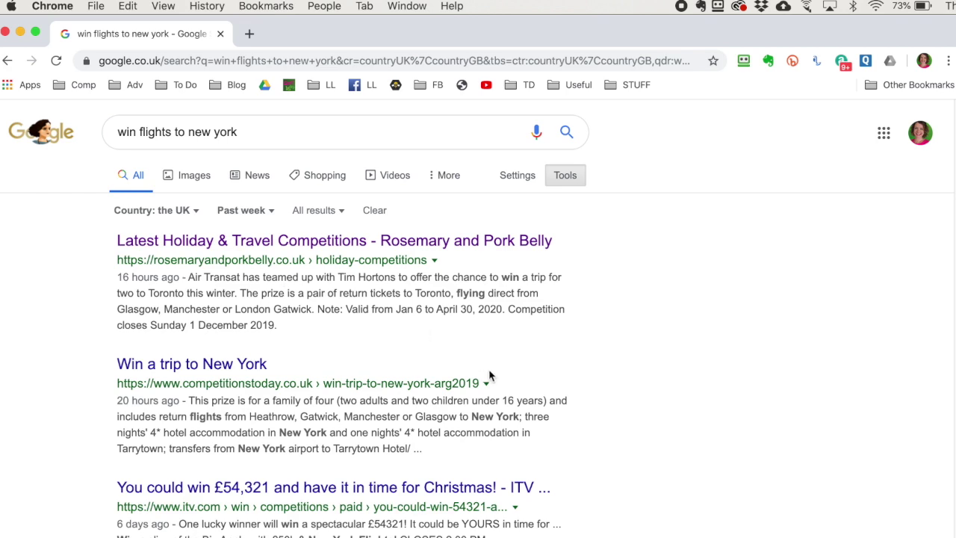
Bookmark the filtered search results into the Google Searches! folder
{"action": "scroll", "coordinate": [567, 422], "scroll_direction": "down", "scroll_amount": 5}
{"action": "scroll", "coordinate": [601, 428], "scroll_direction": "down", "scroll_amount": 10}
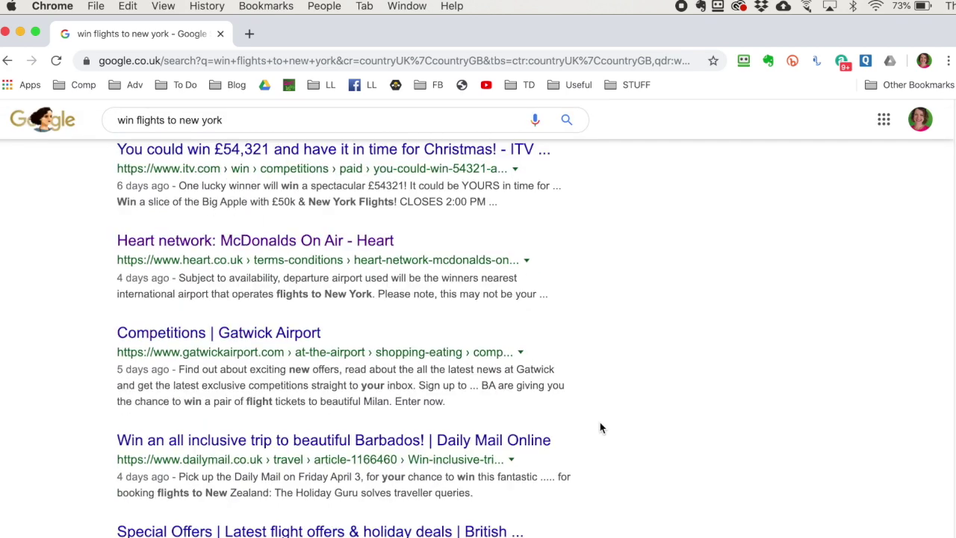
{"action": "scroll", "coordinate": [607, 427], "scroll_direction": "down", "scroll_amount": 7}
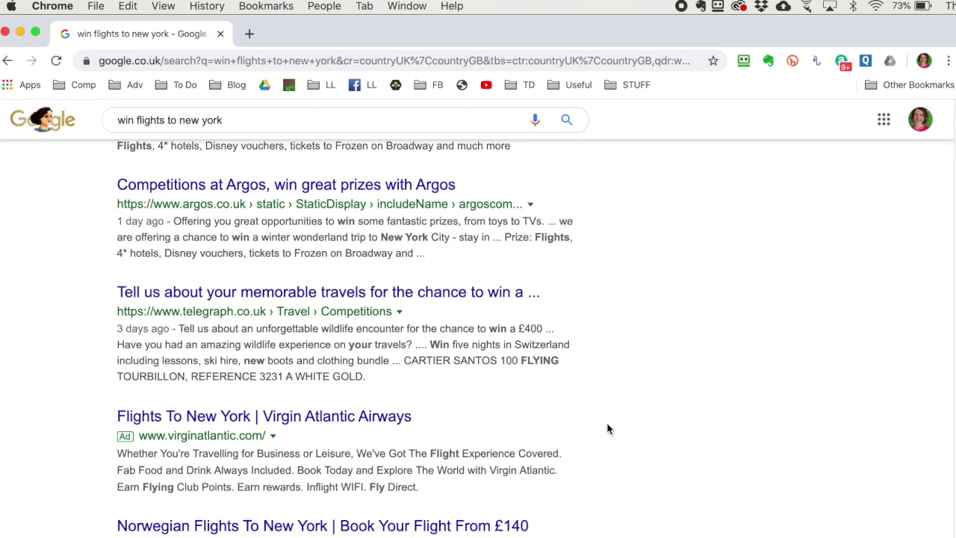
{"action": "scroll", "coordinate": [491, 358], "scroll_direction": "down", "scroll_amount": 1}
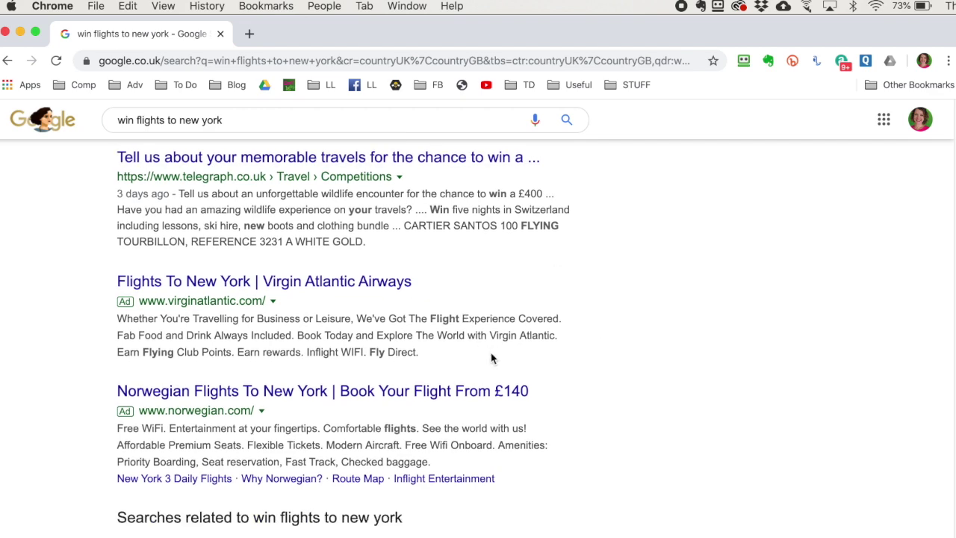
{"action": "scroll", "coordinate": [604, 342], "scroll_direction": "up", "scroll_amount": 20}
{"action": "left_click_drag", "start_coordinate": [86, 60], "coordinate": [658, 241]}
Open the saved search from Comp > Find comps! > Google Searches! and confirm its Past week filter
{"action": "left_click", "coordinate": [60, 85]}
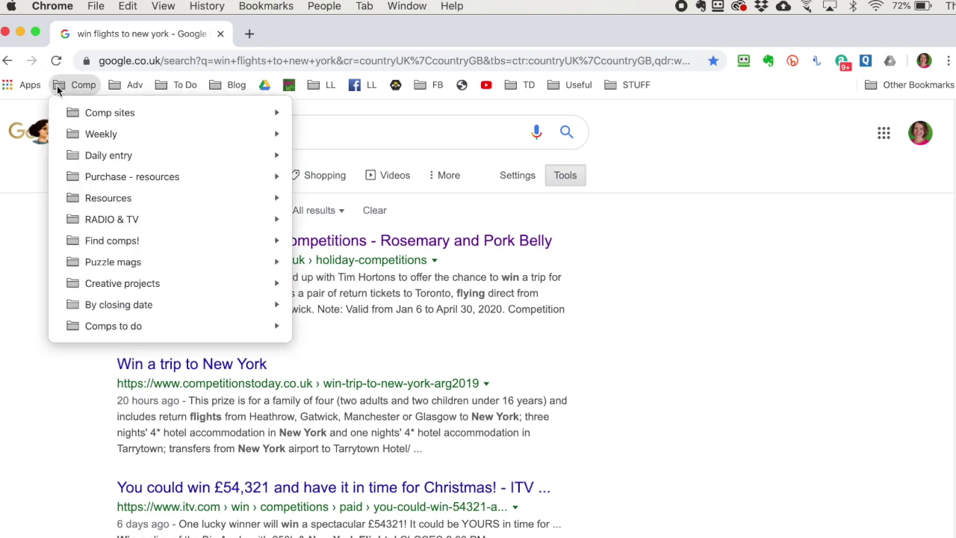
{"action": "mouse_move", "coordinate": [144, 245]}
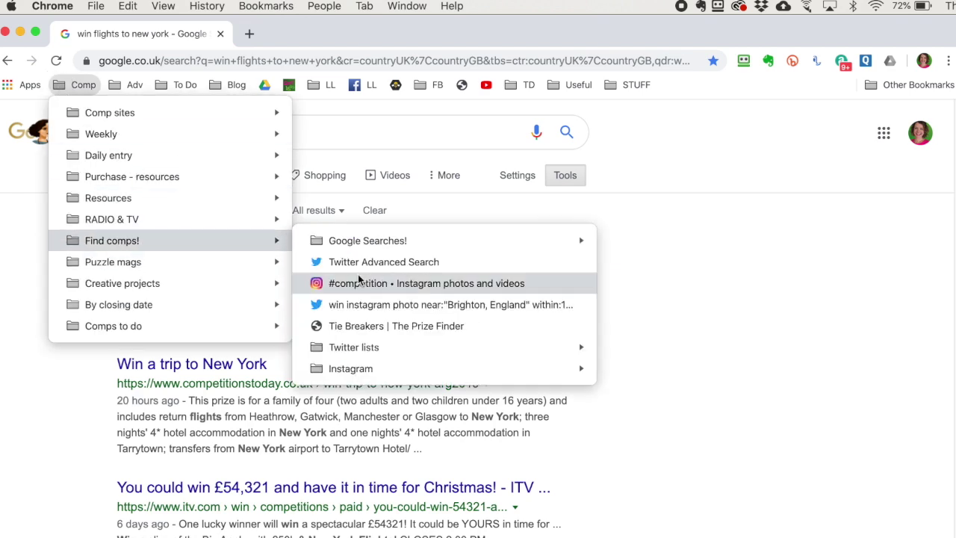
{"action": "mouse_move", "coordinate": [366, 241]}
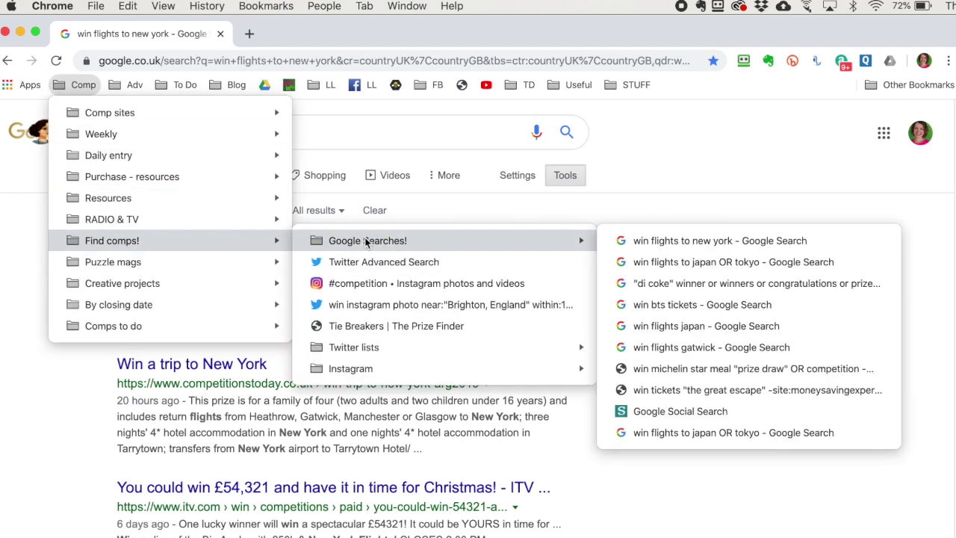
{"action": "left_click", "coordinate": [687, 243]}
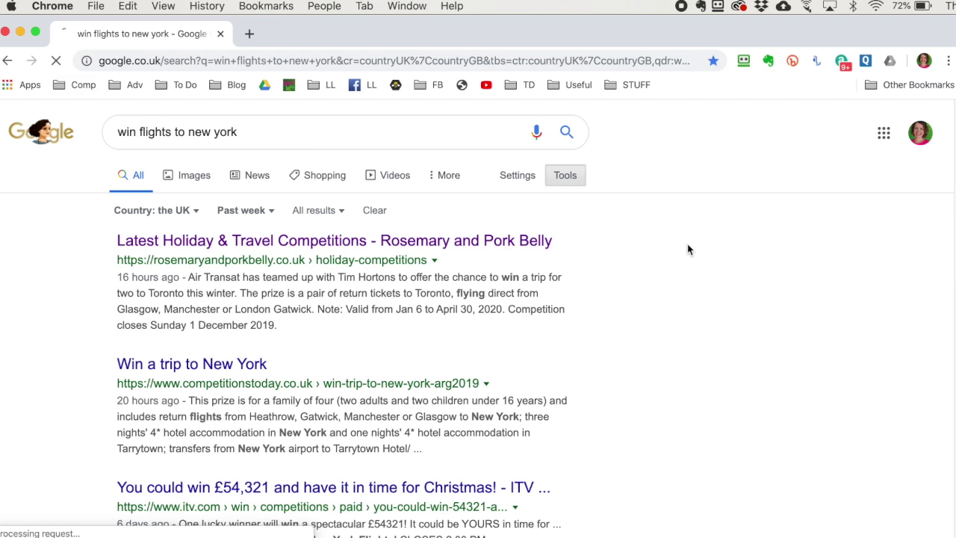
{"action": "left_click", "coordinate": [272, 215]}
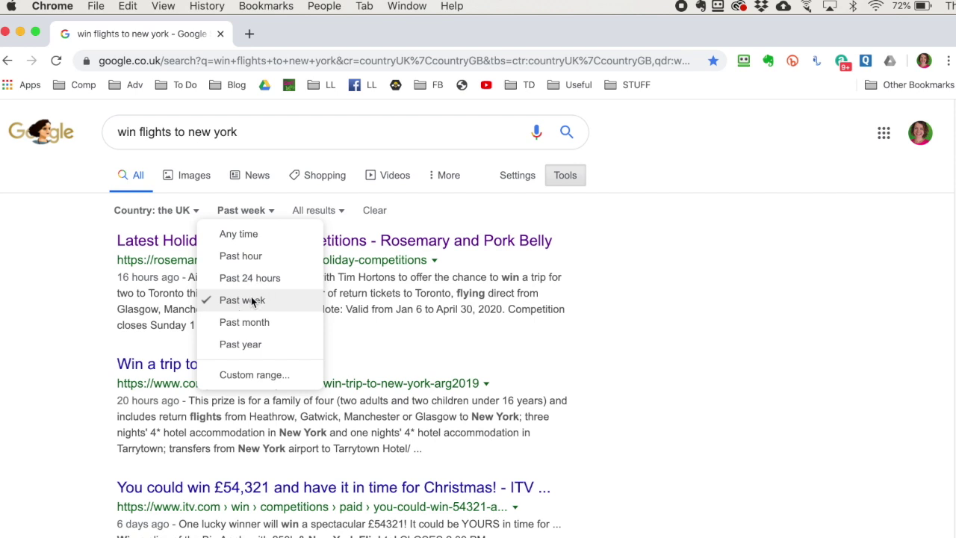
{"action": "left_click", "coordinate": [570, 217]}
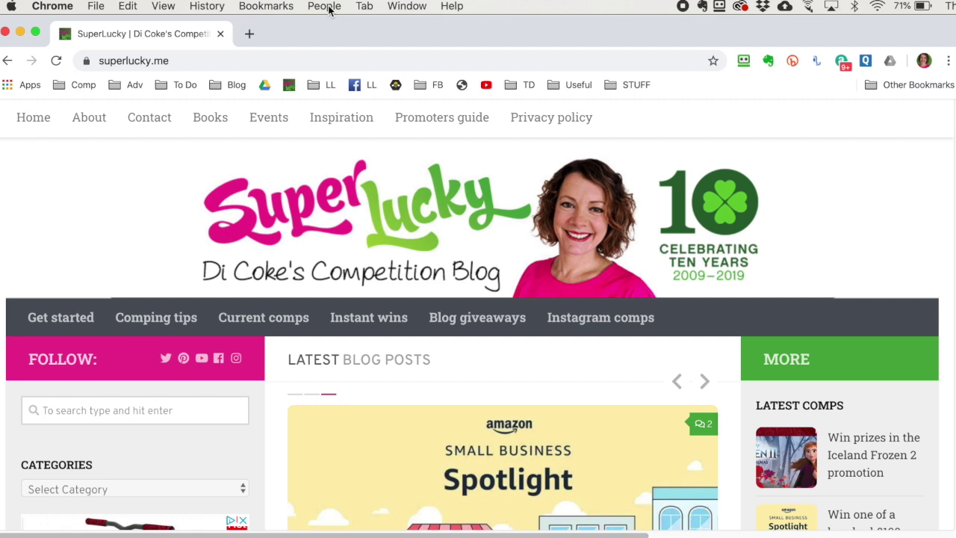
Open a new Chrome window for the Hove Park Colts profile
{"action": "left_click", "coordinate": [324, 6]}
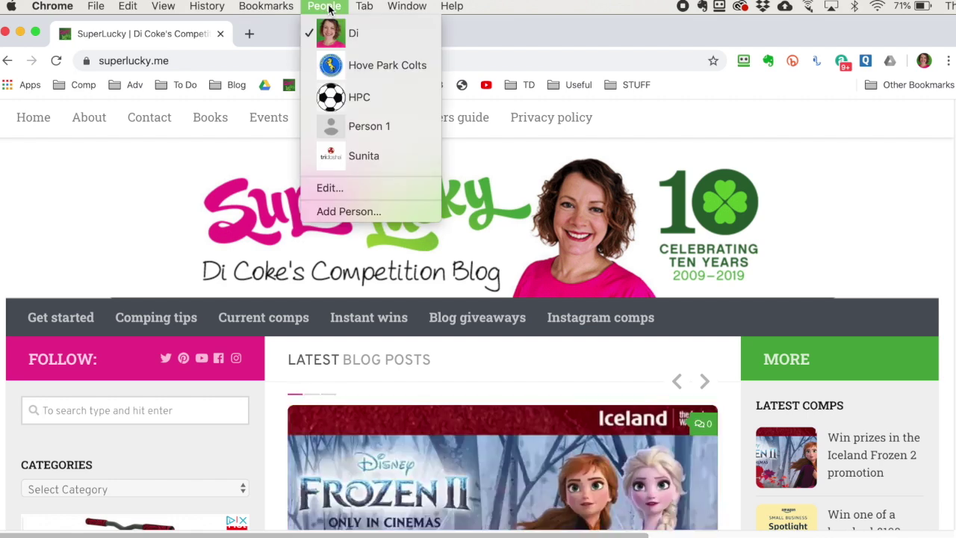
{"action": "left_click", "coordinate": [387, 67]}
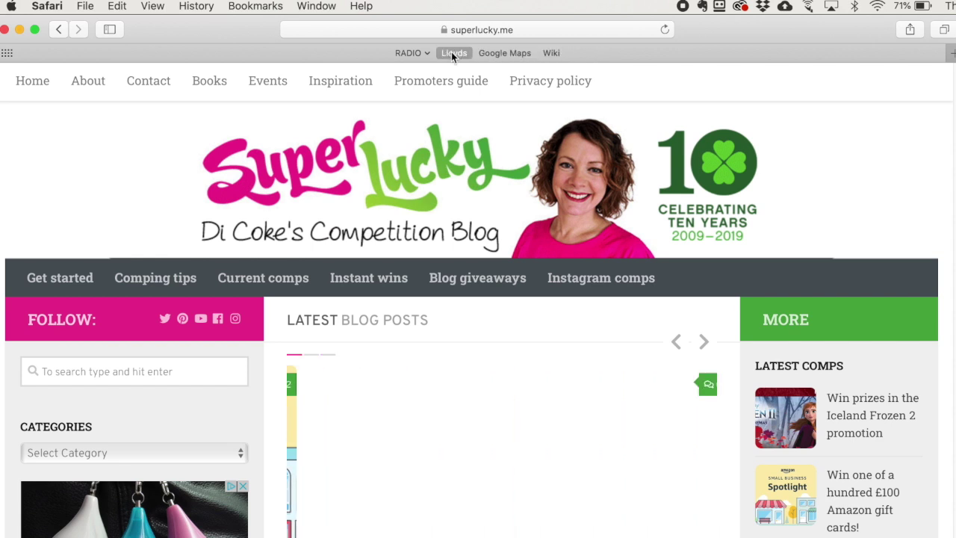
Peek into RADIO, show the Safari sidebar, and open BTS World Calculator from Favourites
{"action": "left_click", "coordinate": [426, 53]}
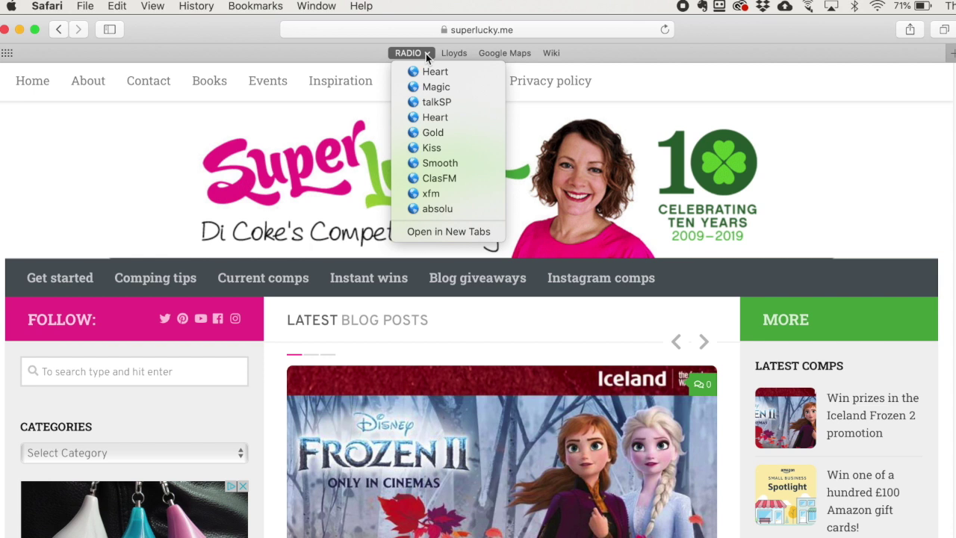
{"action": "left_click", "coordinate": [426, 53]}
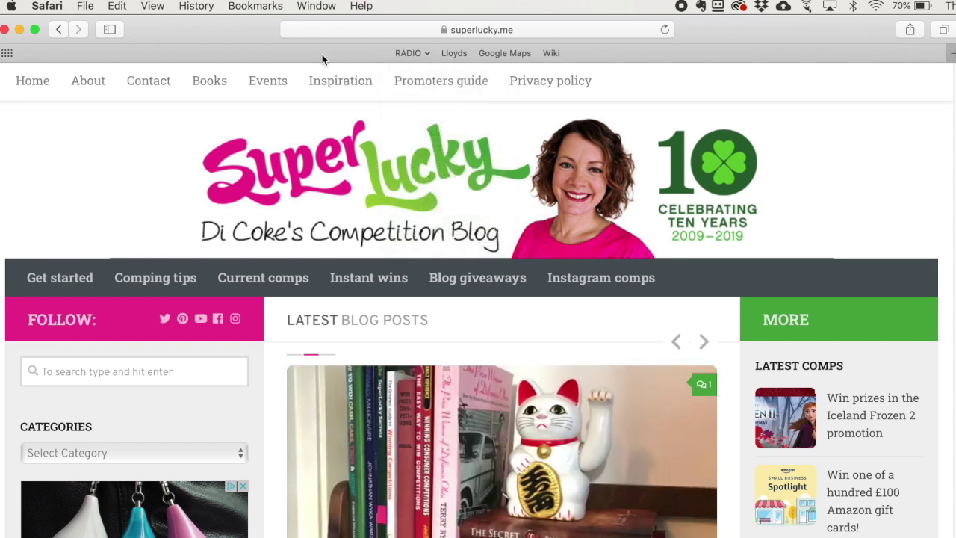
{"action": "left_click", "coordinate": [109, 29]}
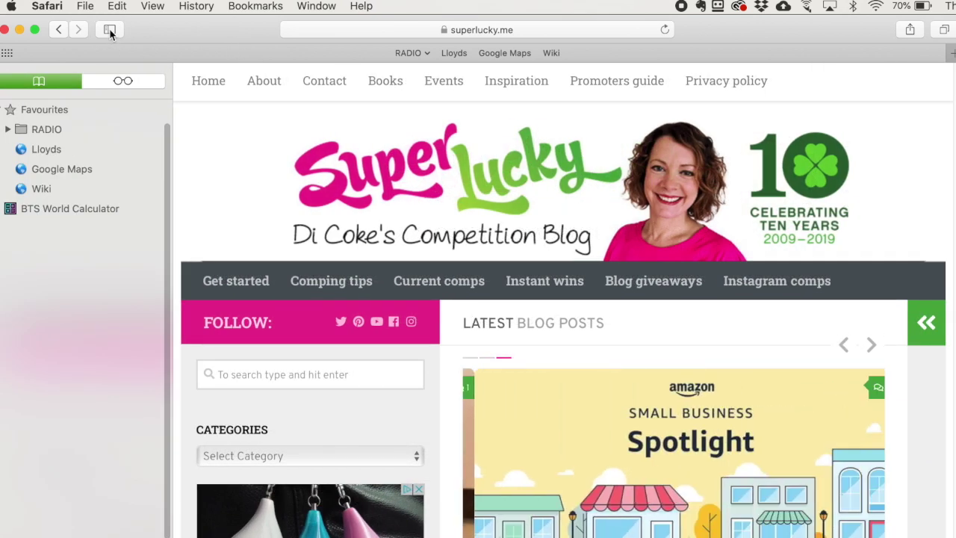
{"action": "left_click", "coordinate": [4, 111]}
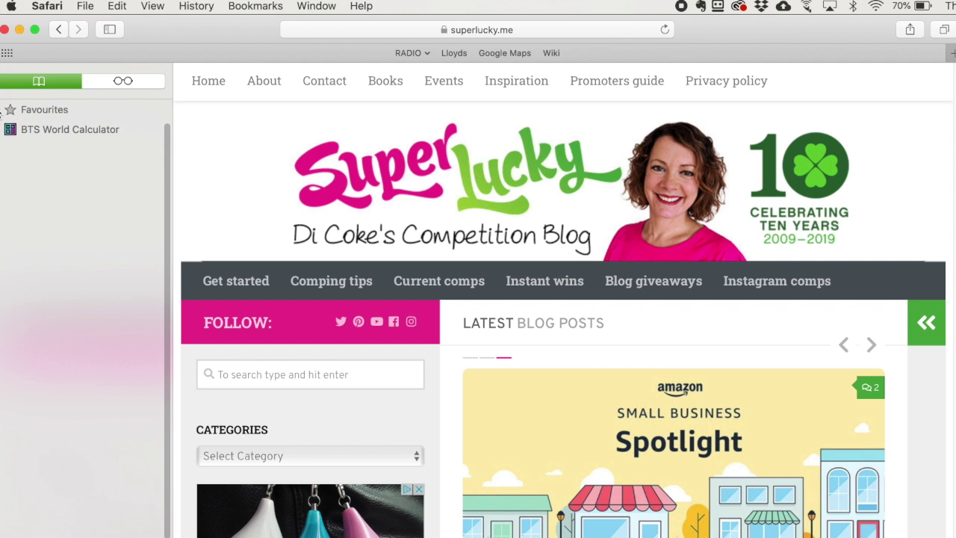
{"action": "left_click", "coordinate": [23, 131]}
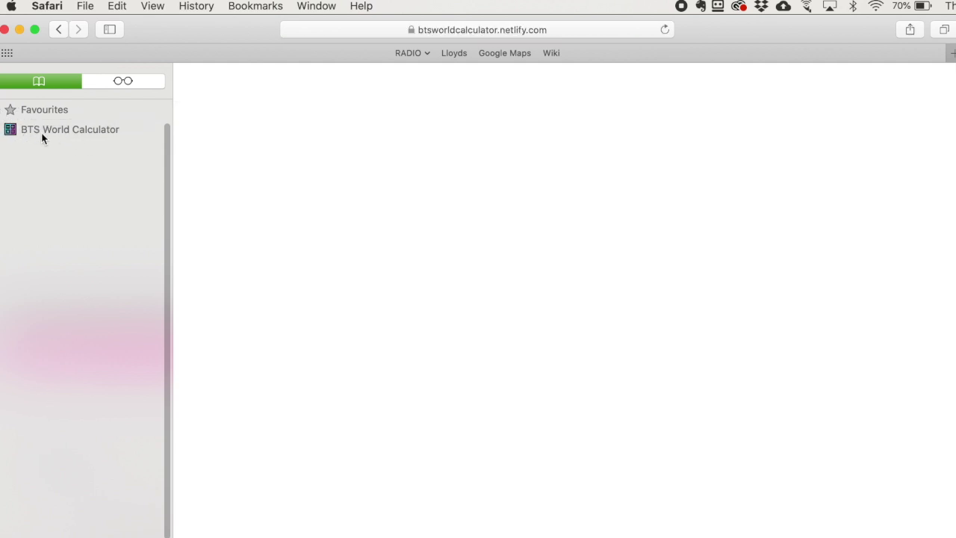
{"action": "left_click", "coordinate": [27, 111]}
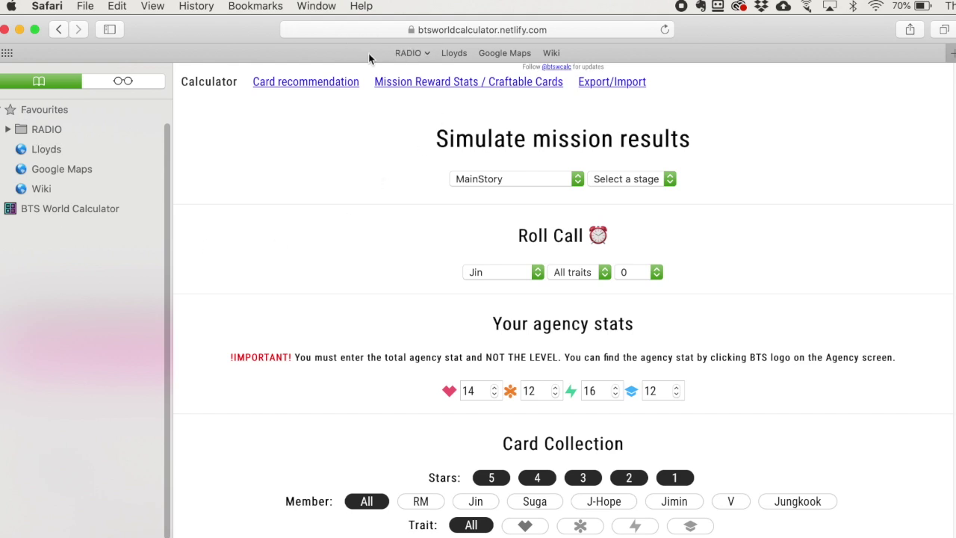
Load superlucky.me from the address bar and add the SuperLucky blog to Favourites
{"action": "left_click", "coordinate": [433, 32]}
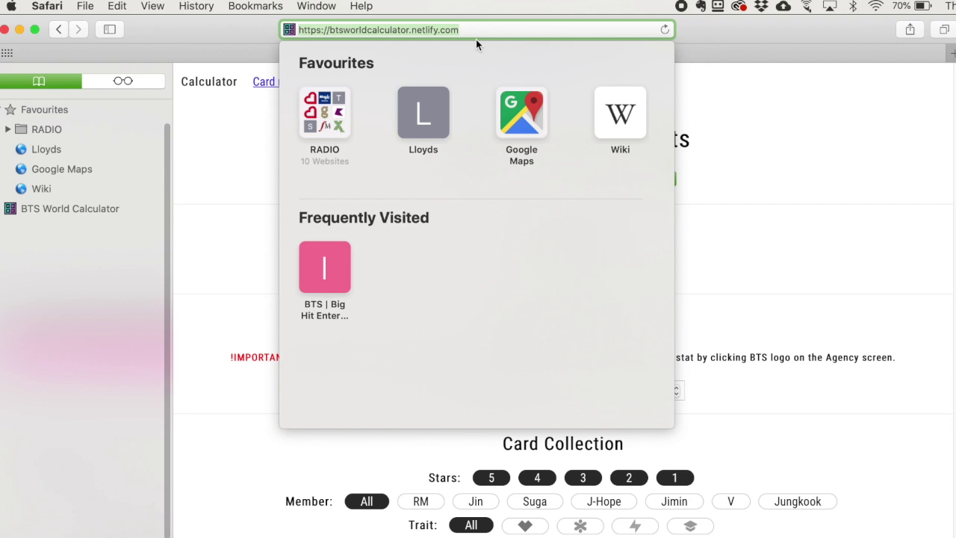
{"action": "type", "text": "superlucky.me"}
{"action": "key", "text": "Return"}
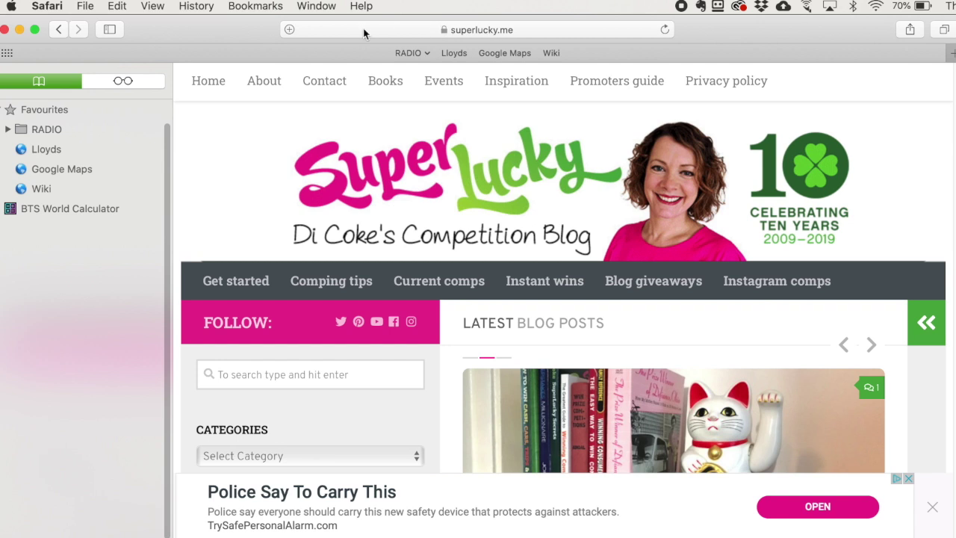
{"action": "left_click", "coordinate": [290, 30]}
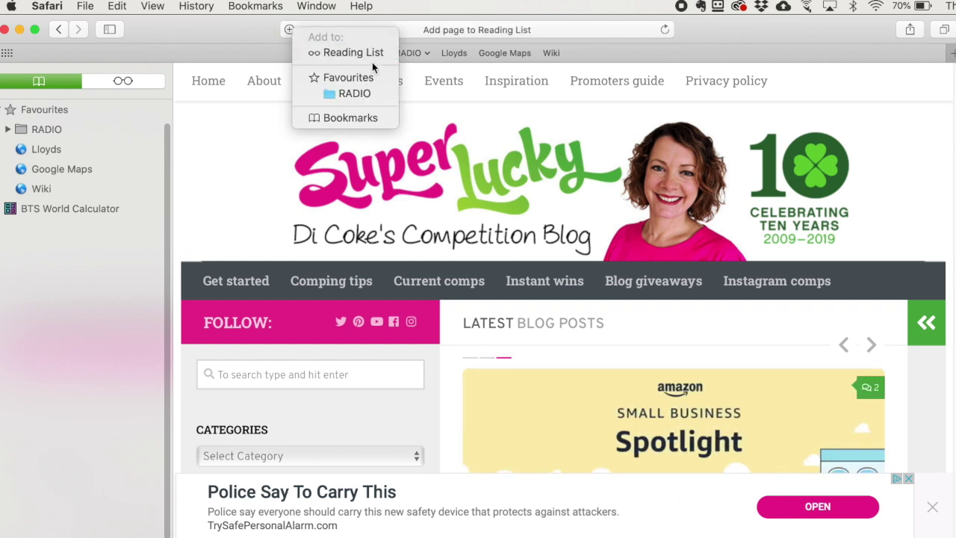
{"action": "left_click", "coordinate": [348, 77]}
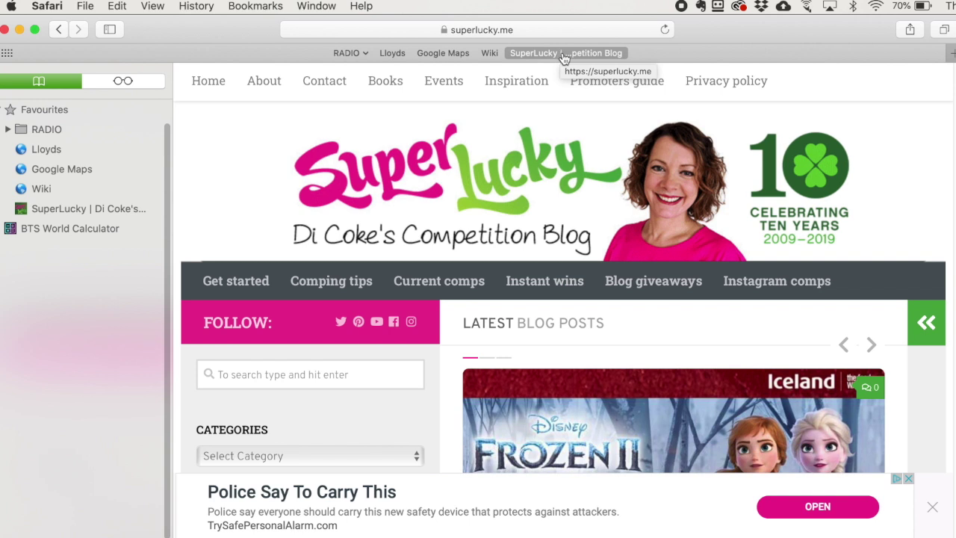
Rename the favourite 'SuperLucky | Di Coke's Competition Blog' to just 'SuperLucky'
{"action": "right_click", "coordinate": [563, 57]}
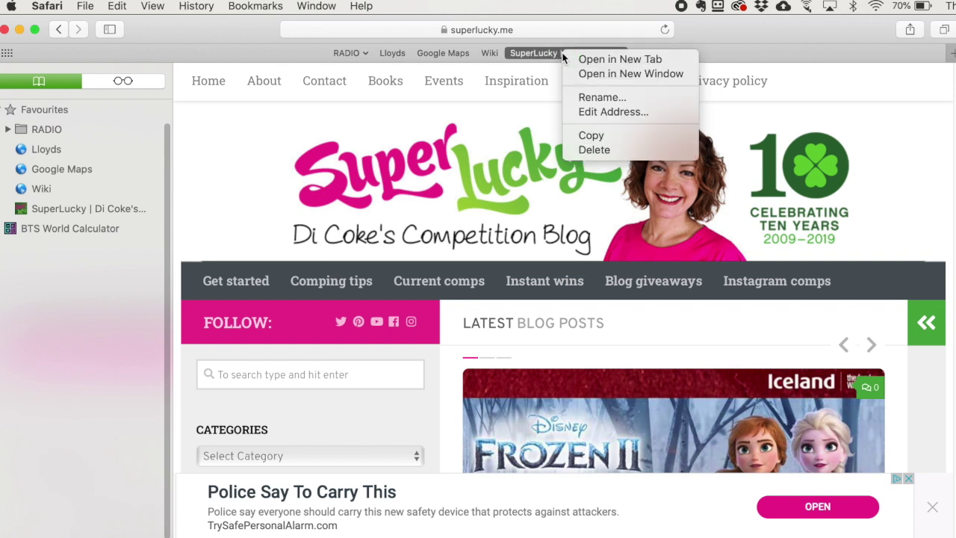
{"action": "left_click", "coordinate": [635, 96]}
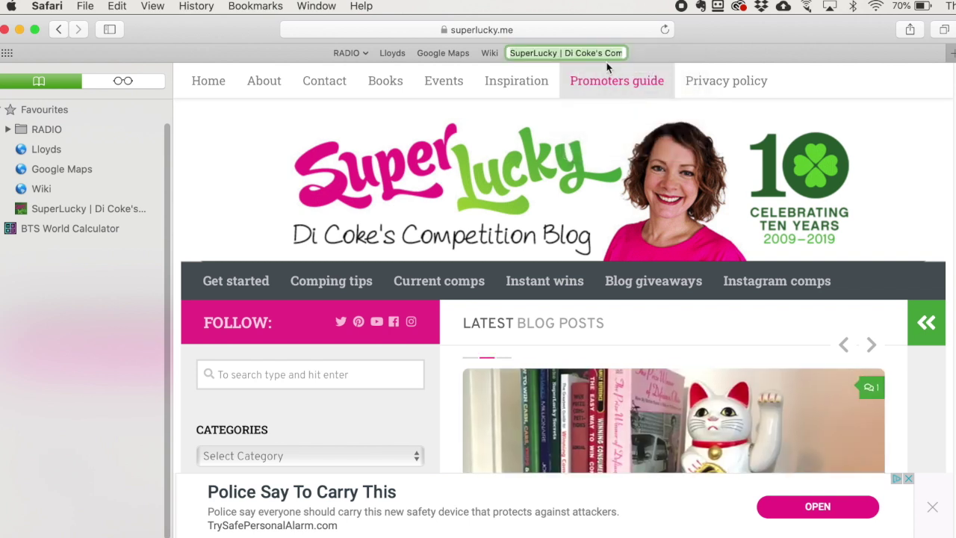
{"action": "left_click", "coordinate": [559, 54]}
{"action": "left_click_drag", "start_coordinate": [556, 53], "coordinate": [644, 64]}
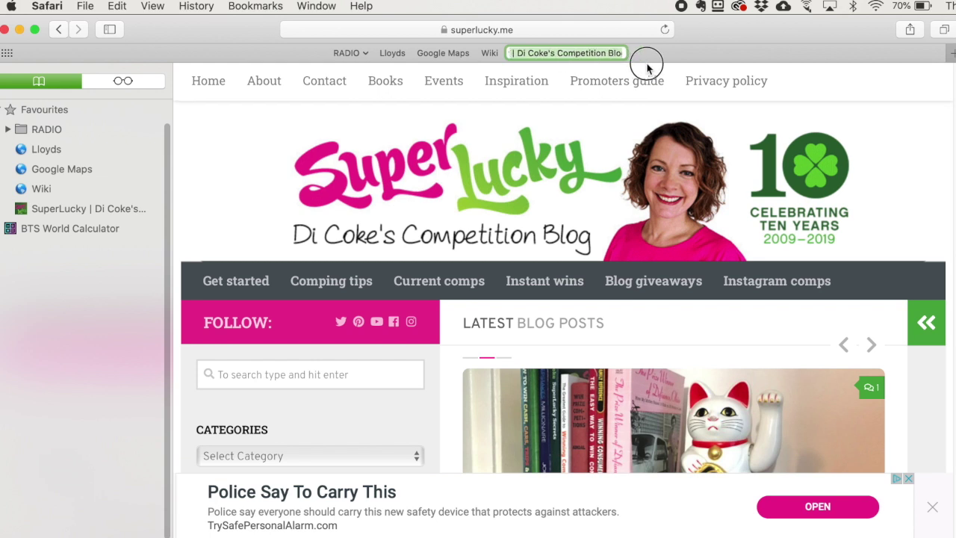
{"action": "key", "text": "BackSpace"}
{"action": "key", "text": "Return"}
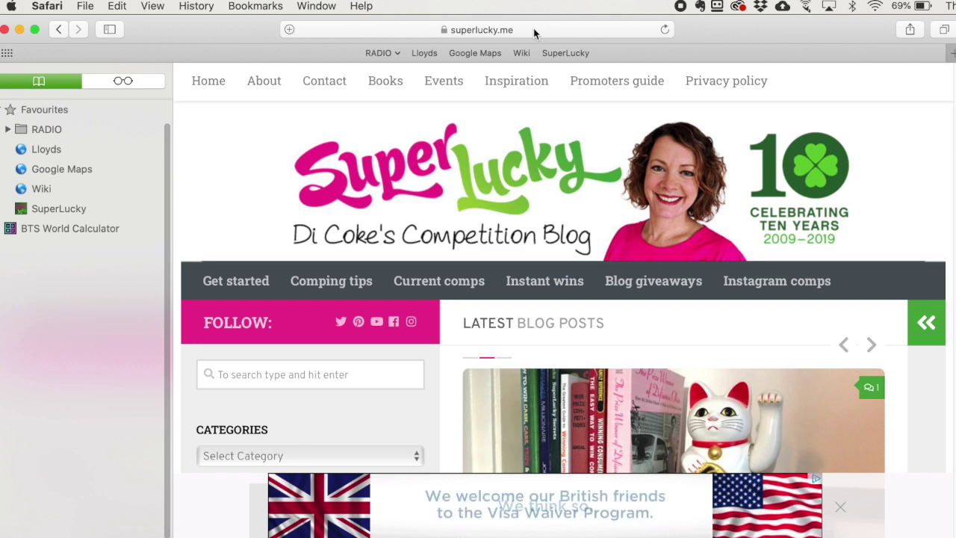
{"action": "left_click", "coordinate": [405, 34]}
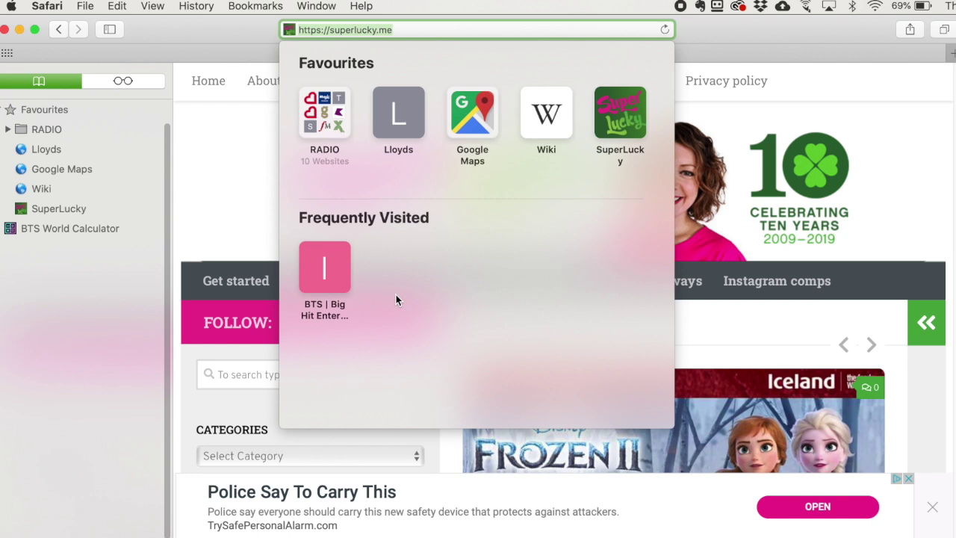
Bookmark superlucky.me at the bottom of the sidebar by dragging in its site icon
{"action": "left_click_drag", "start_coordinate": [289, 30], "coordinate": [34, 236]}
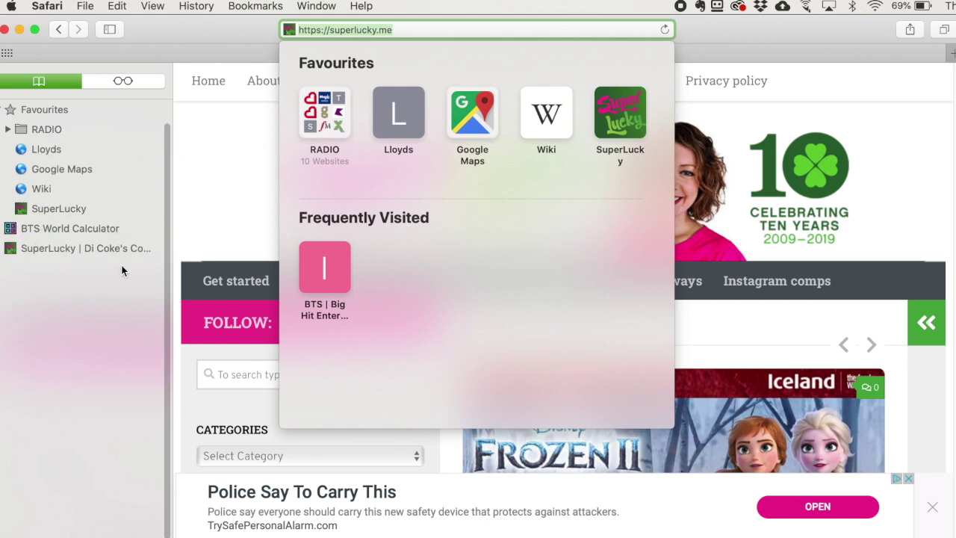
{"action": "left_click", "coordinate": [110, 250]}
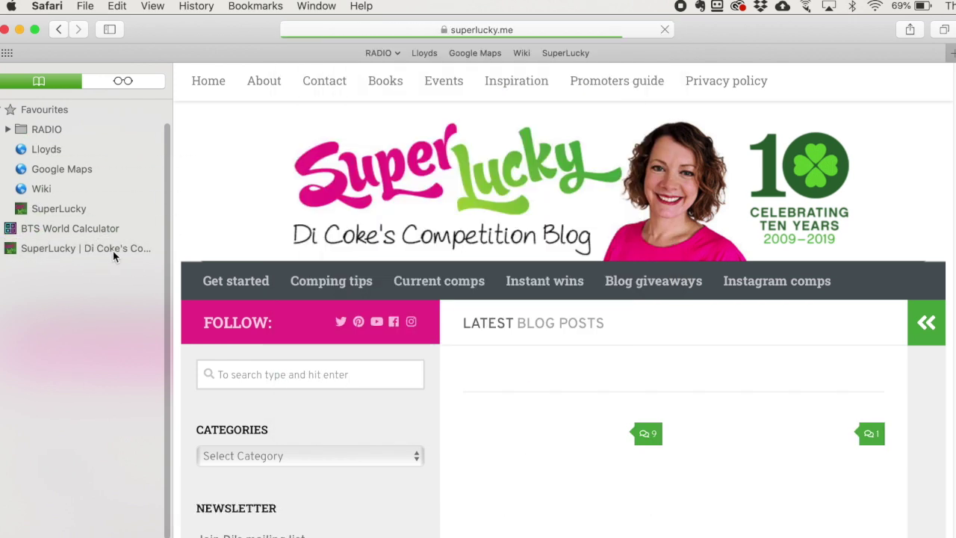
{"action": "right_click", "coordinate": [113, 251]}
{"action": "left_click", "coordinate": [146, 334]}
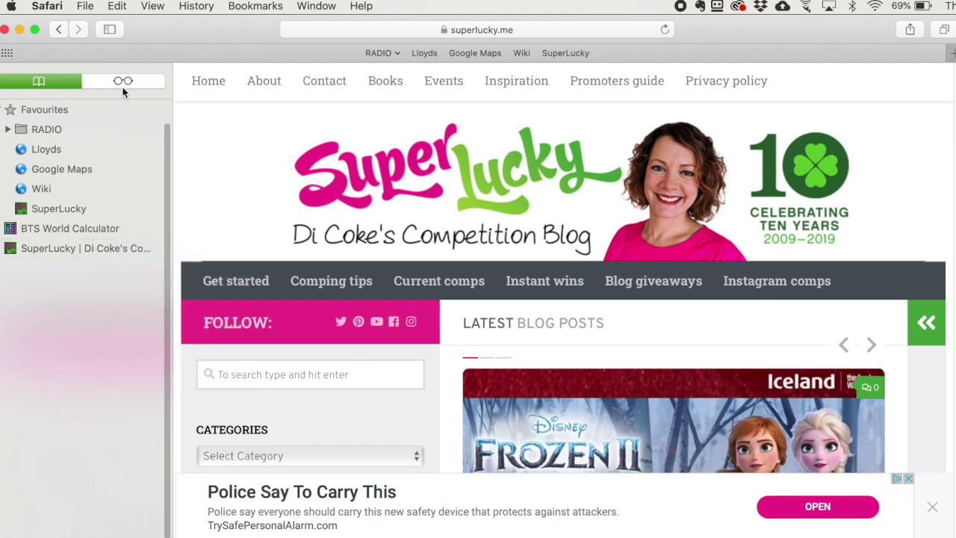
Delete the extra SuperLucky bookmark from the sidebar and open Bookmarks > Edit Bookmarks
{"action": "left_click", "coordinate": [95, 115]}
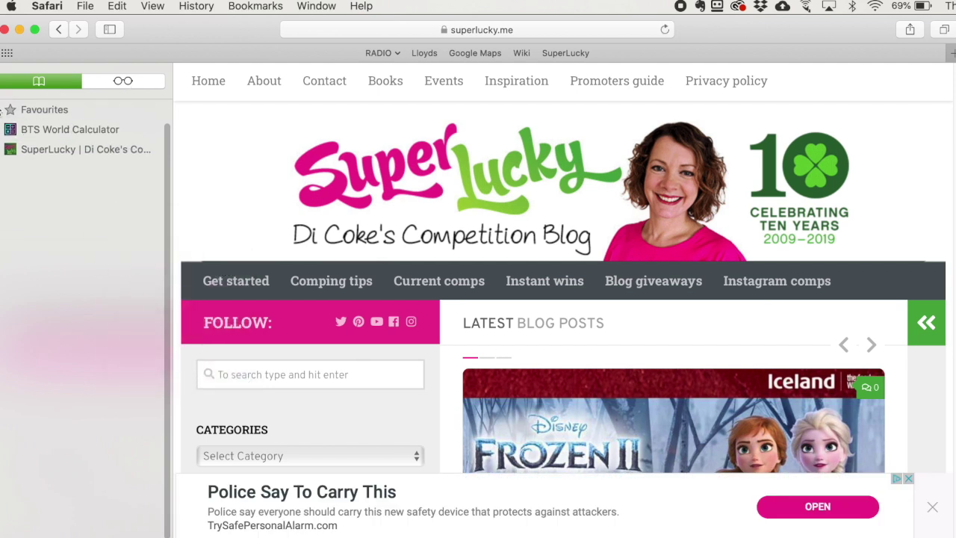
{"action": "left_click", "coordinate": [33, 111]}
{"action": "right_click", "coordinate": [94, 247]}
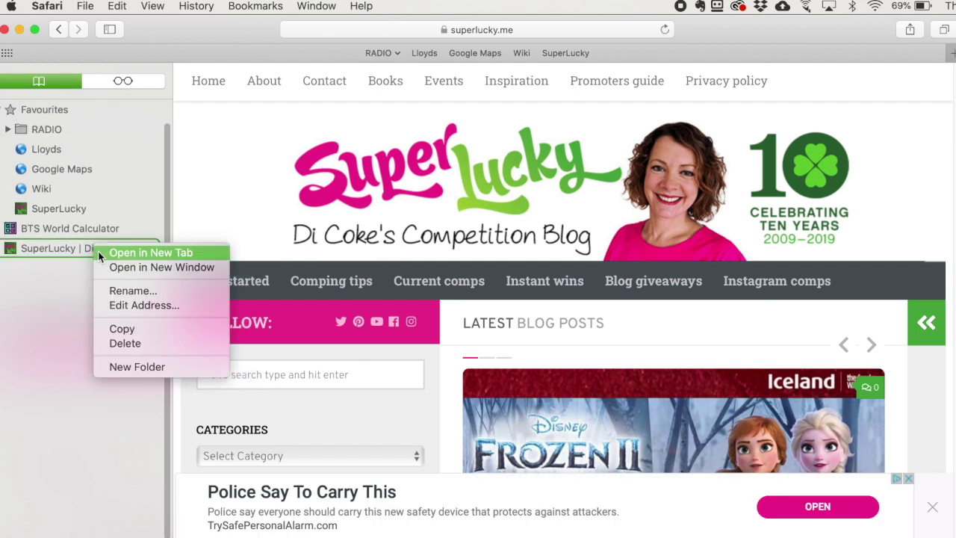
{"action": "left_click", "coordinate": [127, 344]}
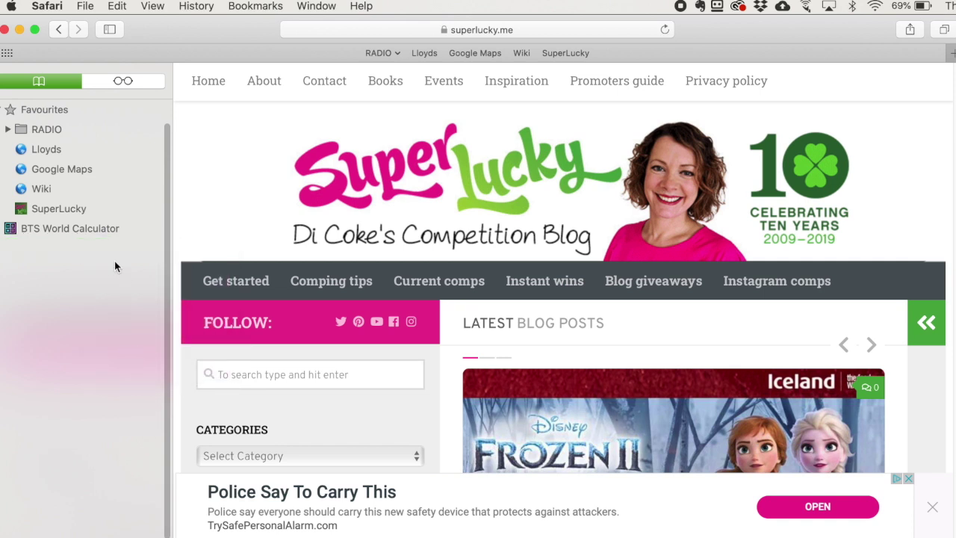
{"action": "left_click", "coordinate": [262, 7]}
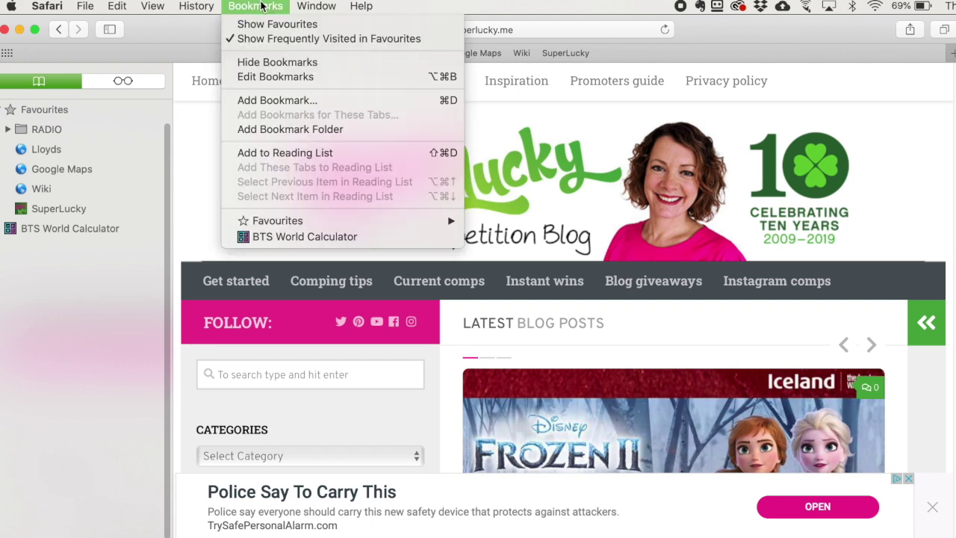
{"action": "left_click", "coordinate": [289, 75]}
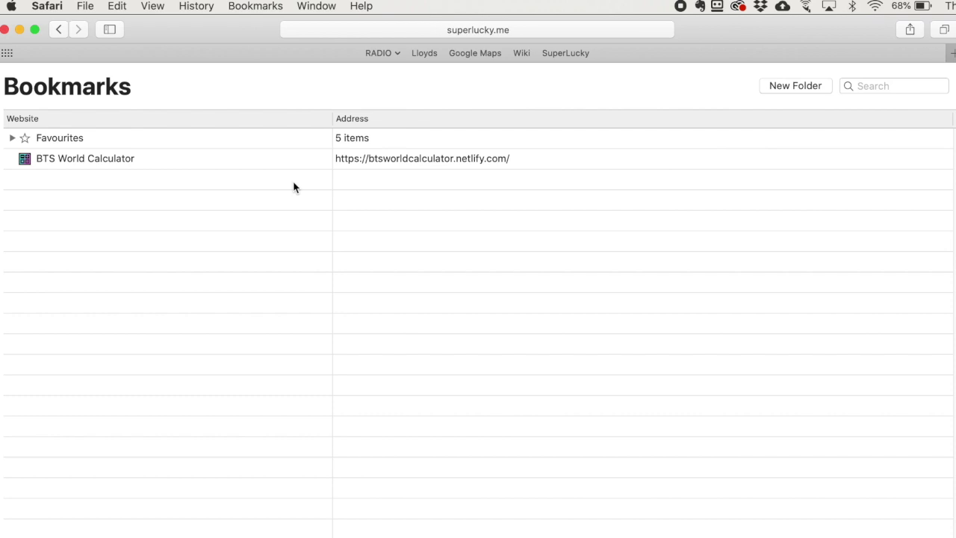
Expand Favourites to inspect the Lloyds bookmark, then go back to the superlucky.me page
{"action": "left_click", "coordinate": [12, 137]}
{"action": "right_click", "coordinate": [74, 178]}
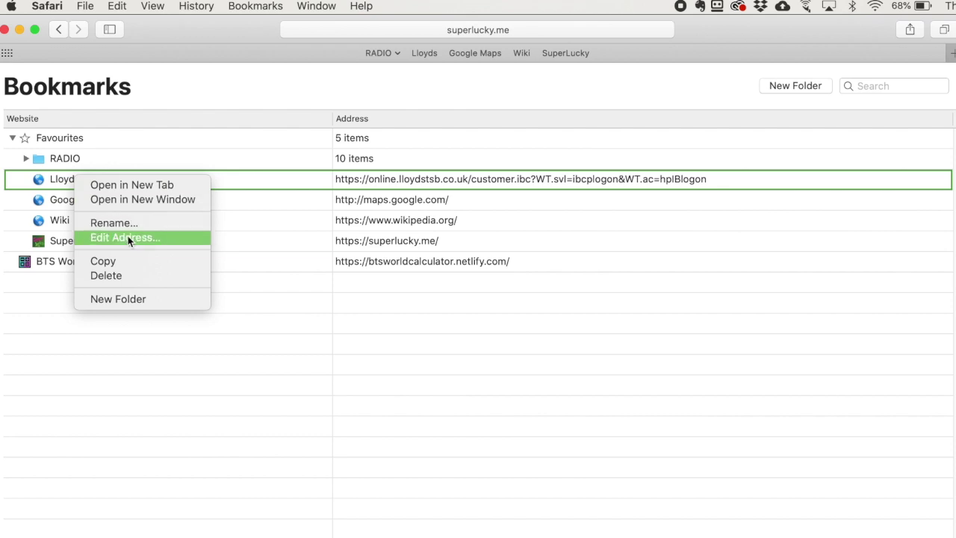
{"action": "left_click", "coordinate": [517, 338]}
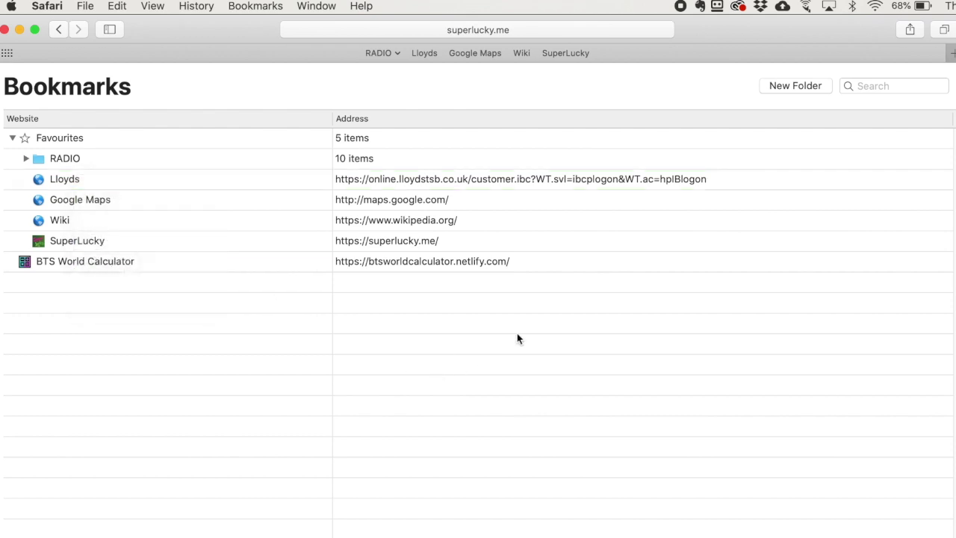
{"action": "left_click", "coordinate": [60, 30]}
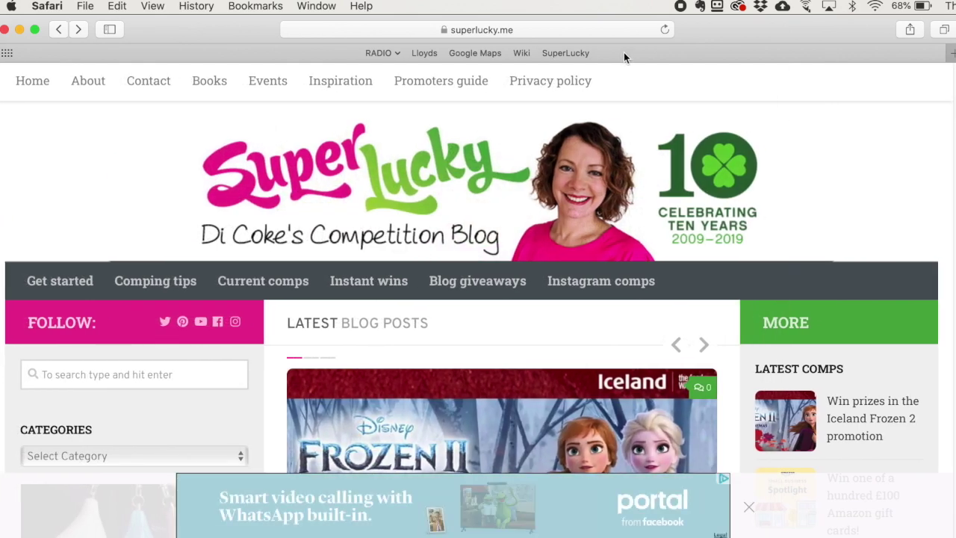
Show the bookmarks sidebar and add a folder keeping the default name 'untitled folder'
{"action": "right_click", "coordinate": [625, 54]}
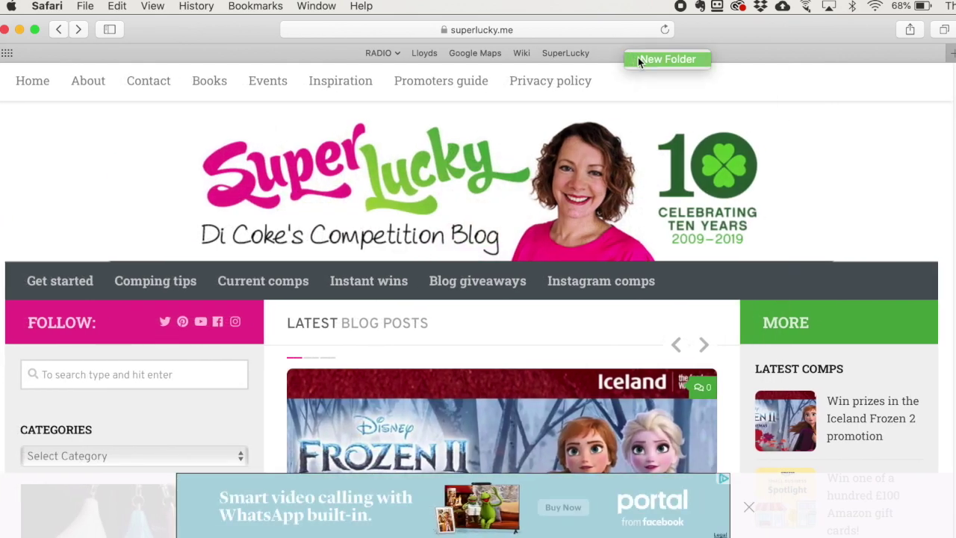
{"action": "left_click", "coordinate": [271, 36]}
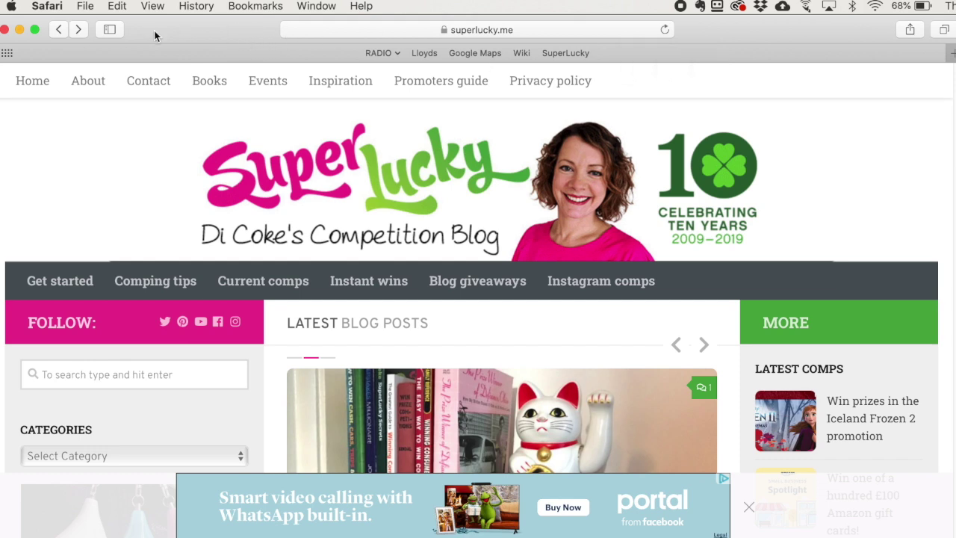
{"action": "left_click", "coordinate": [110, 29]}
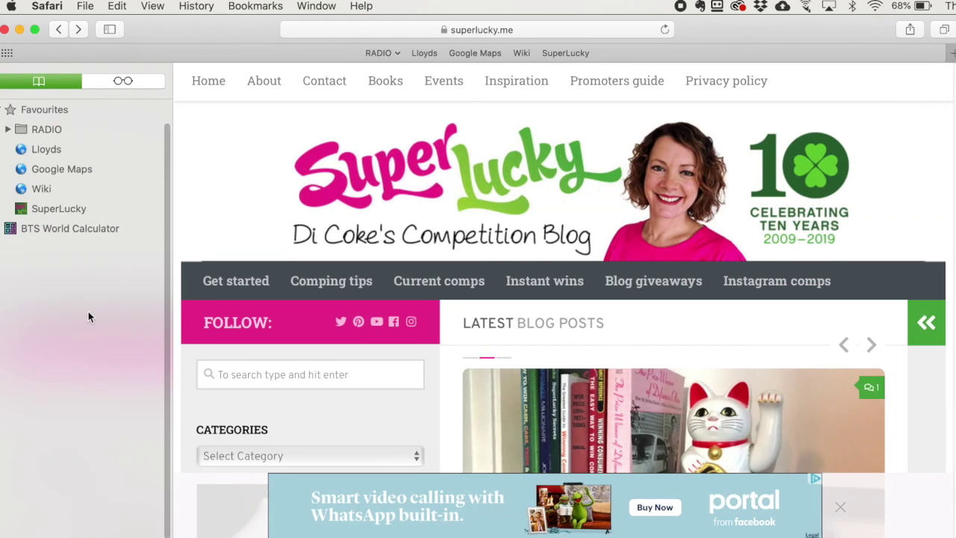
{"action": "right_click", "coordinate": [9, 267]}
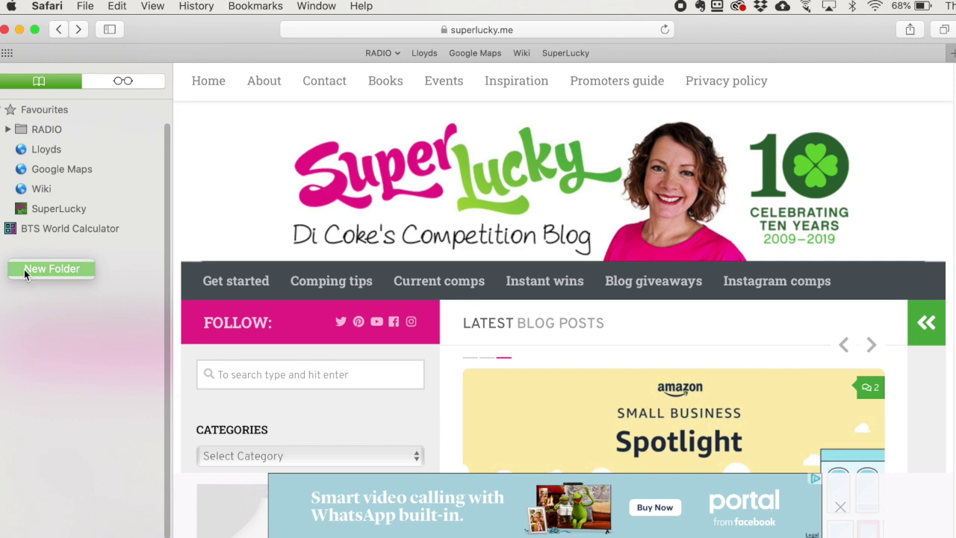
{"action": "left_click", "coordinate": [24, 269]}
{"action": "left_click", "coordinate": [107, 294]}
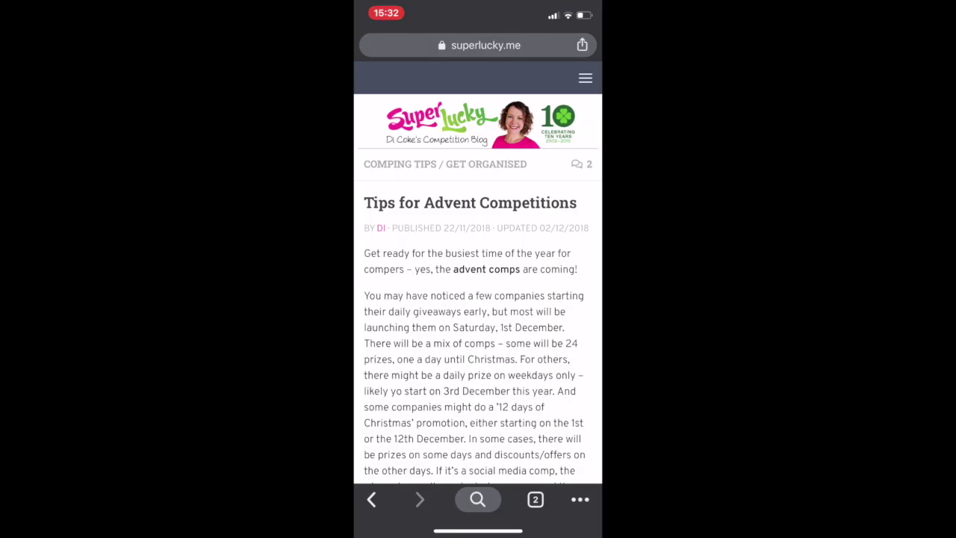
{"action": "left_click", "coordinate": [581, 499]}
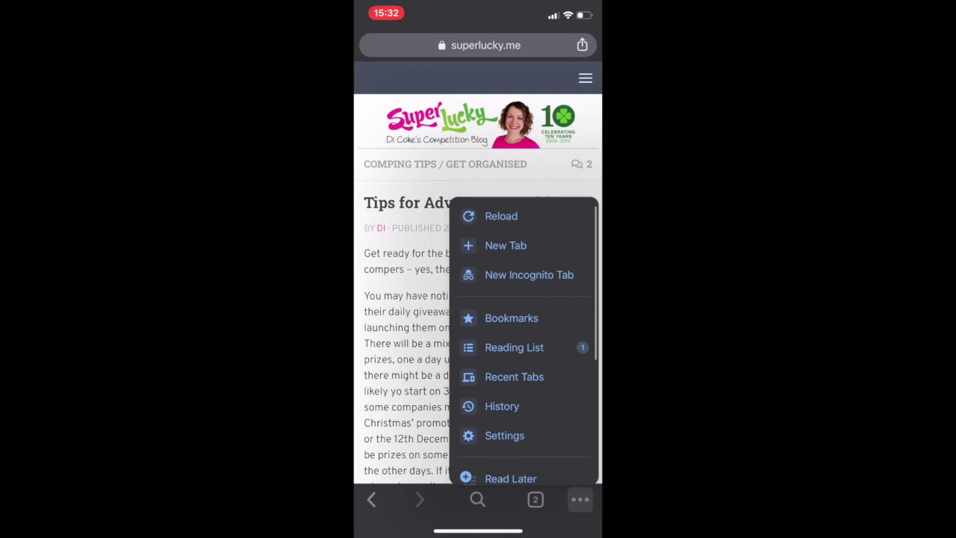
{"action": "left_click", "coordinate": [512, 318]}
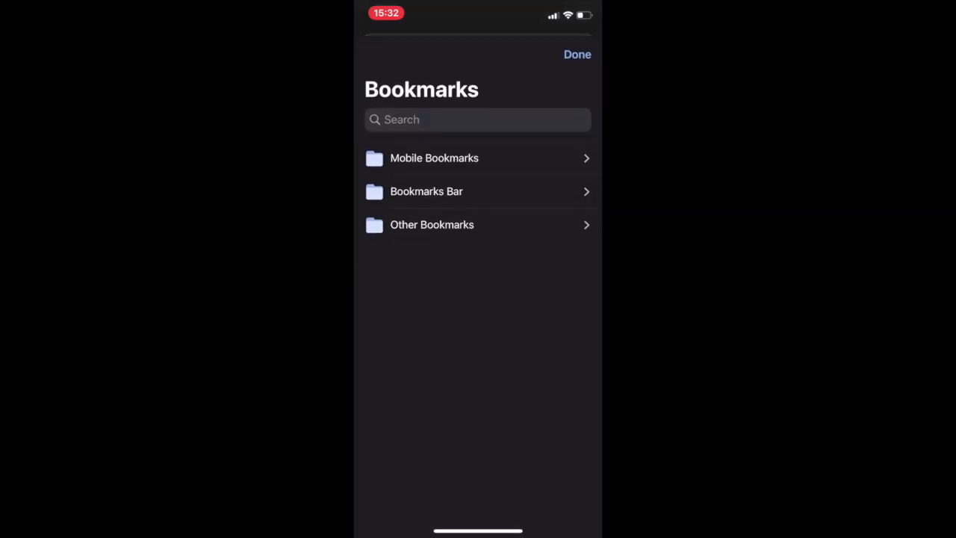
{"action": "left_click", "coordinate": [427, 192]}
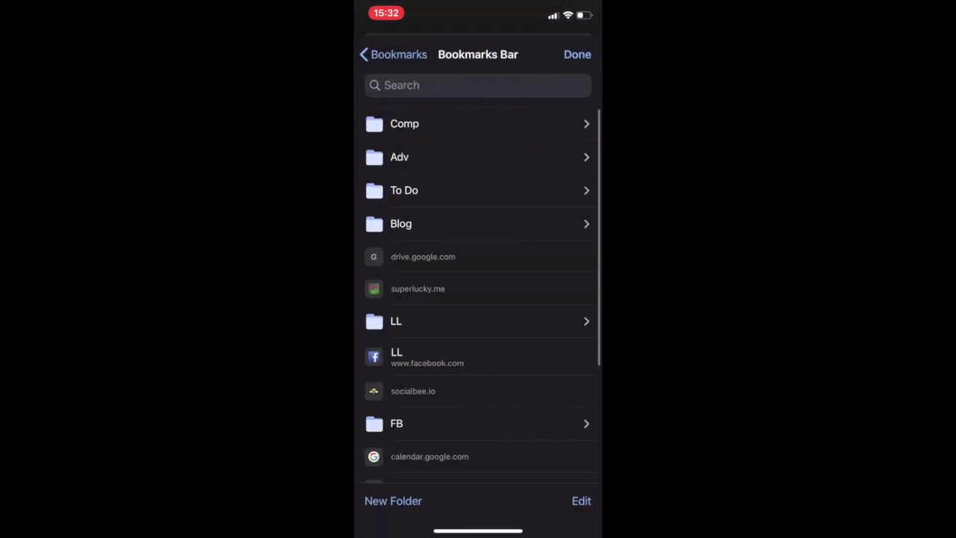
{"action": "left_click", "coordinate": [418, 123]}
{"action": "left_click", "coordinate": [404, 54]}
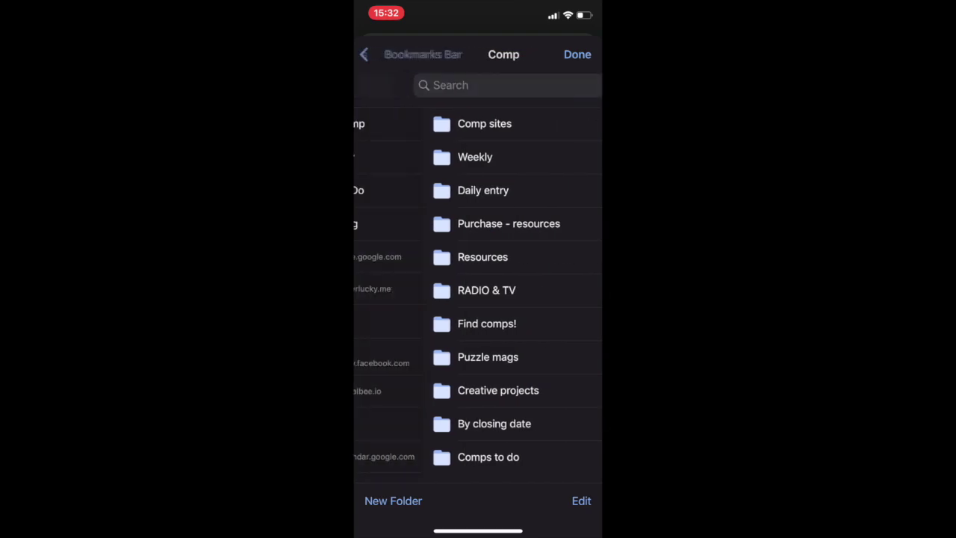
{"action": "left_click", "coordinate": [395, 54]}
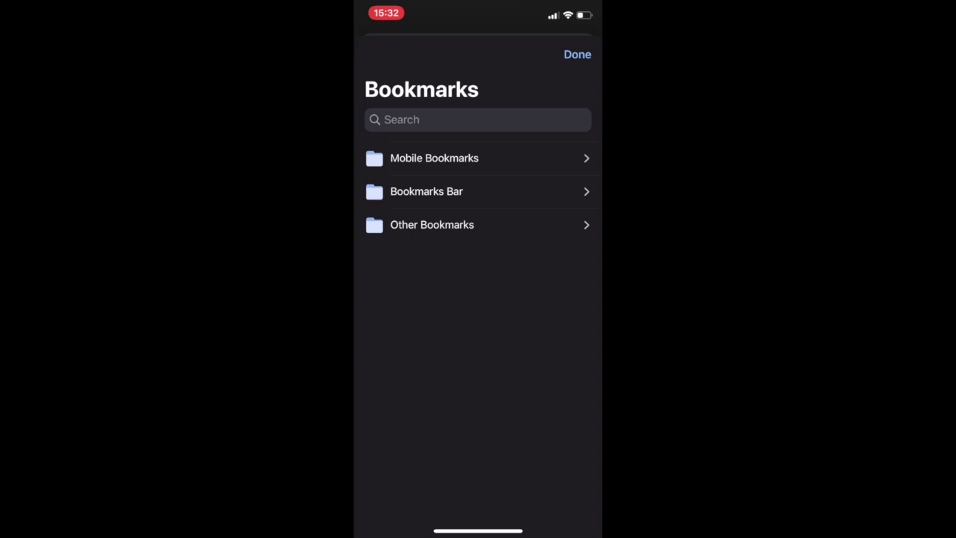
{"action": "left_click", "coordinate": [434, 158]}
{"action": "left_click", "coordinate": [378, 54]}
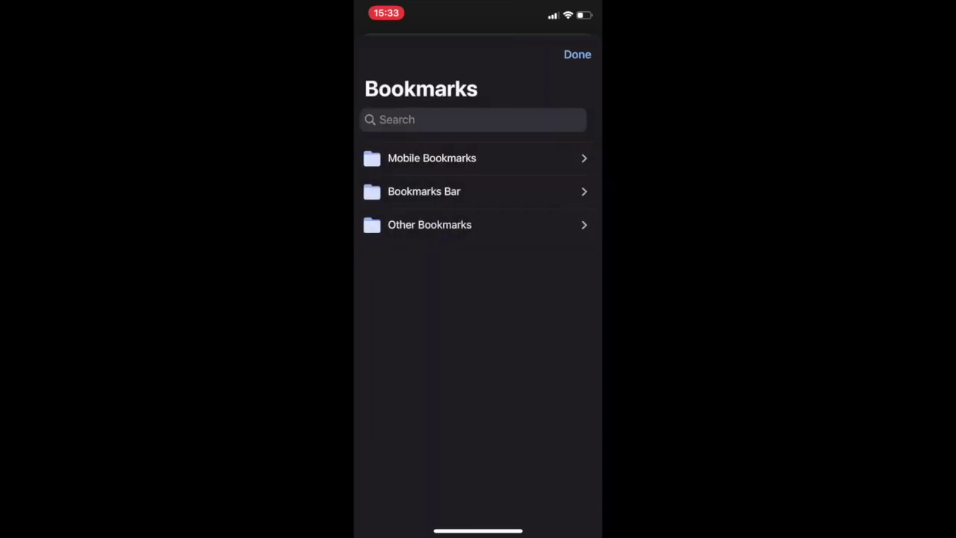
{"action": "left_click", "coordinate": [577, 54]}
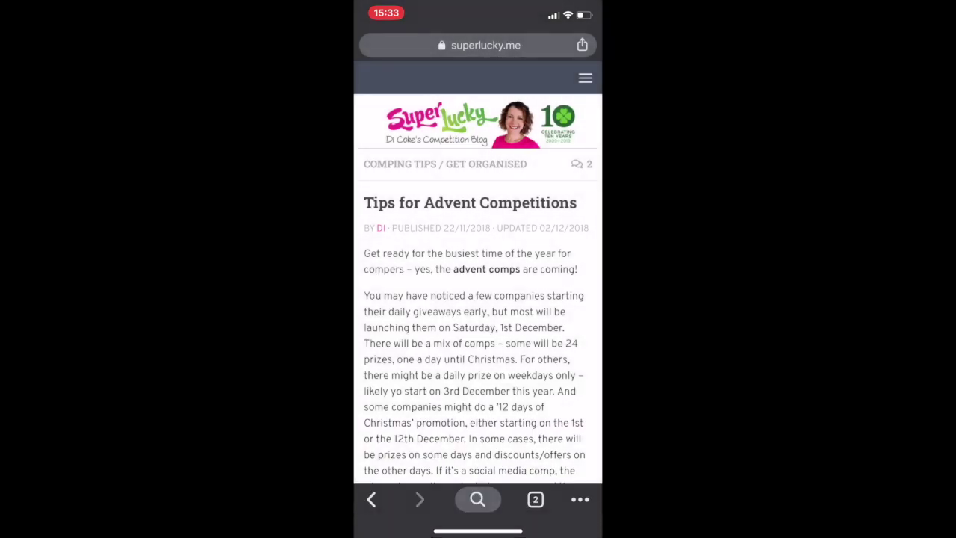
Move the advent tips bookmark into Resources, renamed 'Tips for Advent Competitions'
{"action": "left_click", "coordinate": [580, 499]}
{"action": "scroll", "coordinate": [523, 336], "scroll_direction": "down", "scroll_amount": 5}
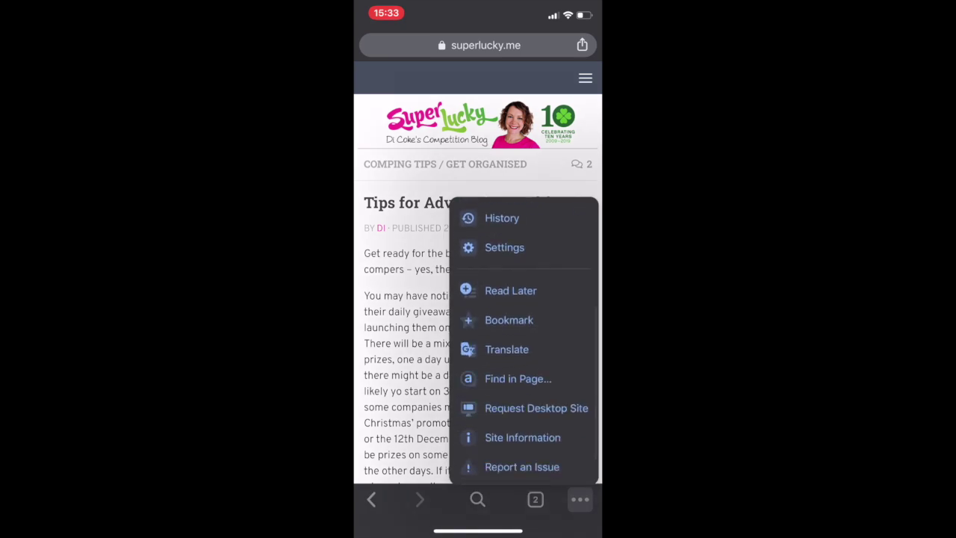
{"action": "left_click", "coordinate": [508, 320]}
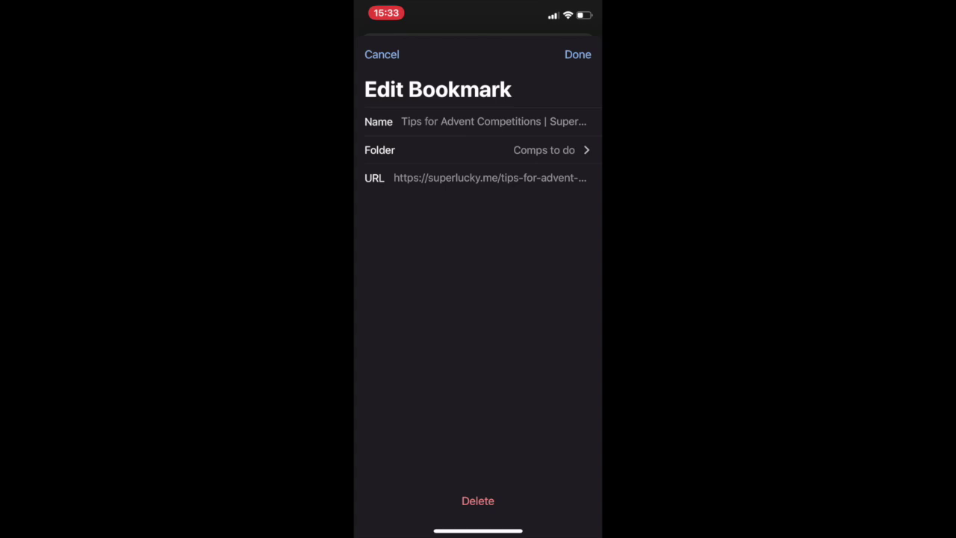
{"action": "left_click", "coordinate": [478, 150]}
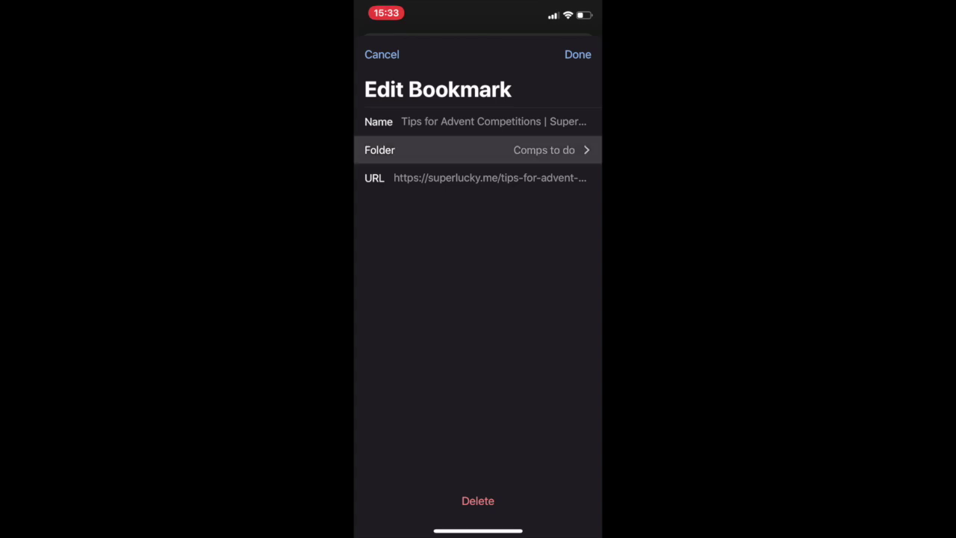
{"action": "scroll", "coordinate": [478, 298], "scroll_direction": "down", "scroll_amount": 10}
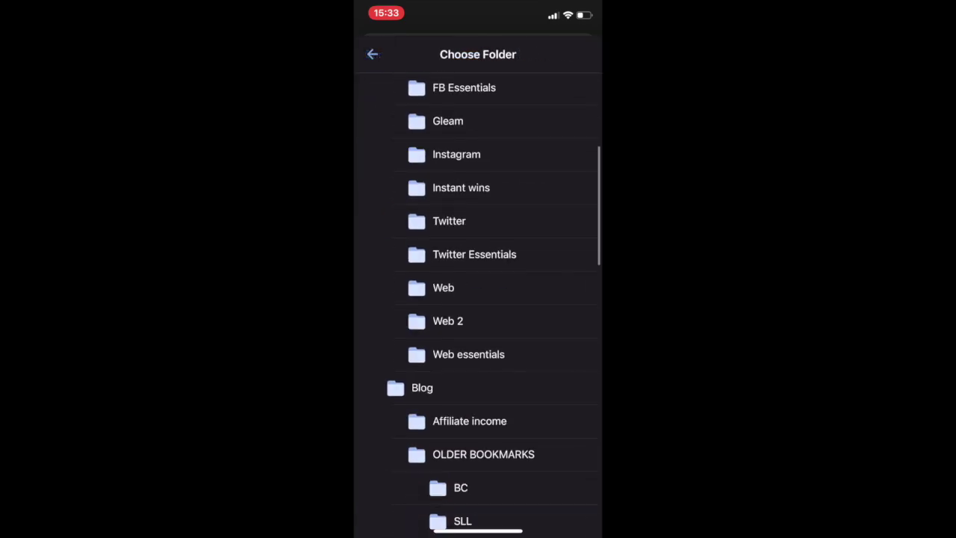
{"action": "scroll", "coordinate": [478, 299], "scroll_direction": "down", "scroll_amount": 8}
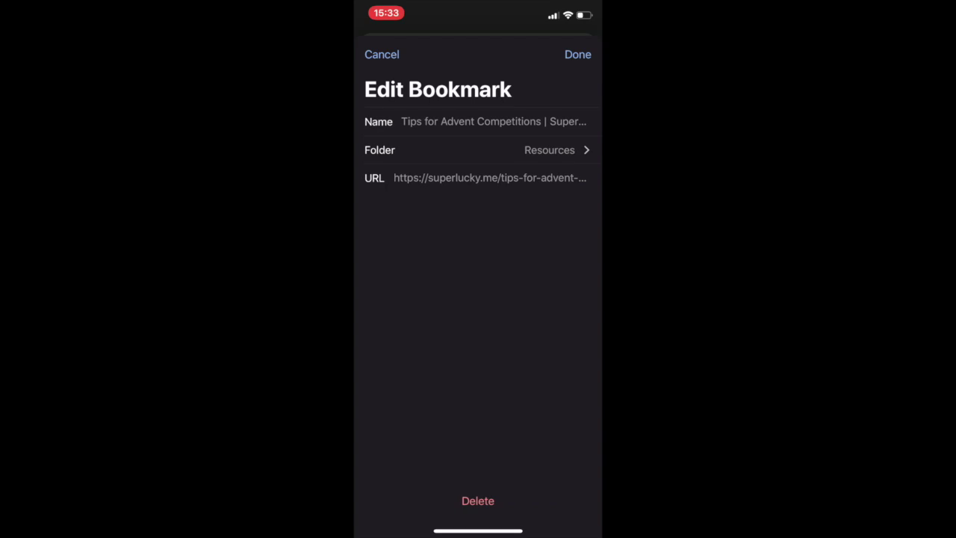
{"action": "left_click", "coordinate": [493, 121]}
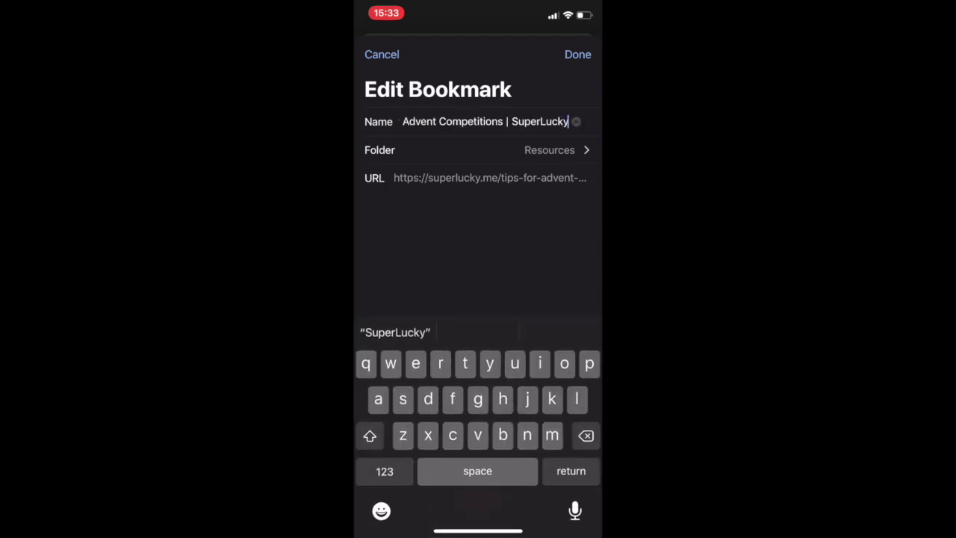
{"action": "key", "text": "BackSpace"}
{"action": "key", "text": "BackSpace"}
{"action": "key", "text": "BackSpace"}
{"action": "key", "text": "BackSpace"}
{"action": "key", "text": "BackSpace"}
{"action": "key", "text": "BackSpace"}
{"action": "key", "text": "BackSpace"}
{"action": "key", "text": "BackSpace"}
{"action": "key", "text": "BackSpace"}
{"action": "key", "text": "BackSpace"}
{"action": "key", "text": "BackSpace"}
{"action": "key", "text": "BackSpace"}
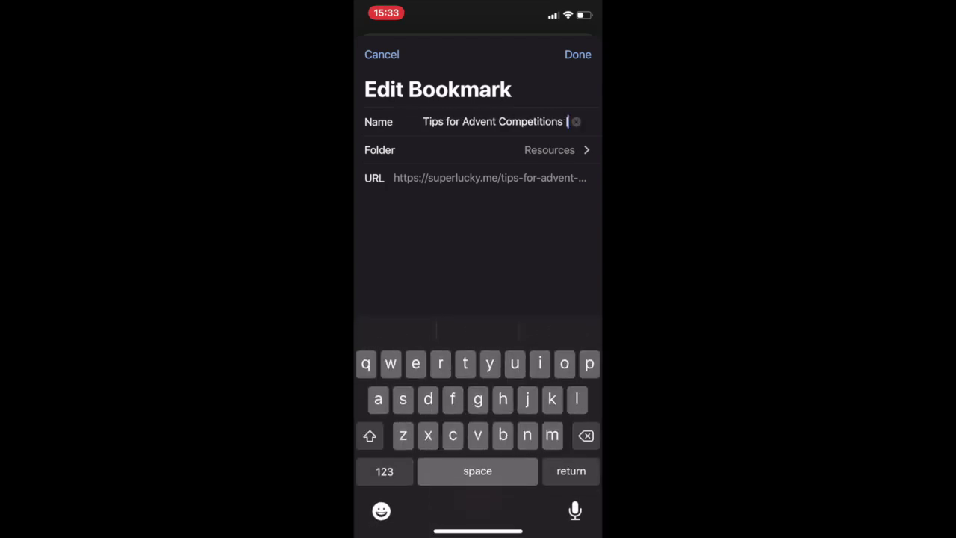
{"action": "key", "text": "BackSpace"}
{"action": "left_click", "coordinate": [577, 53]}
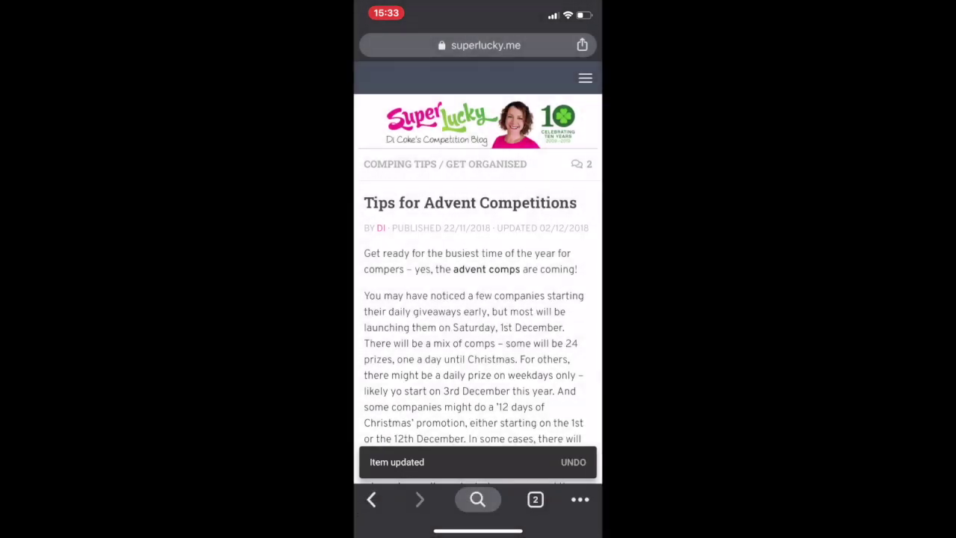
Delete the Spiced lentil & coconut dhal bookmark from Mobile Bookmarks
{"action": "left_click", "coordinate": [581, 499]}
{"action": "left_click", "coordinate": [511, 317]}
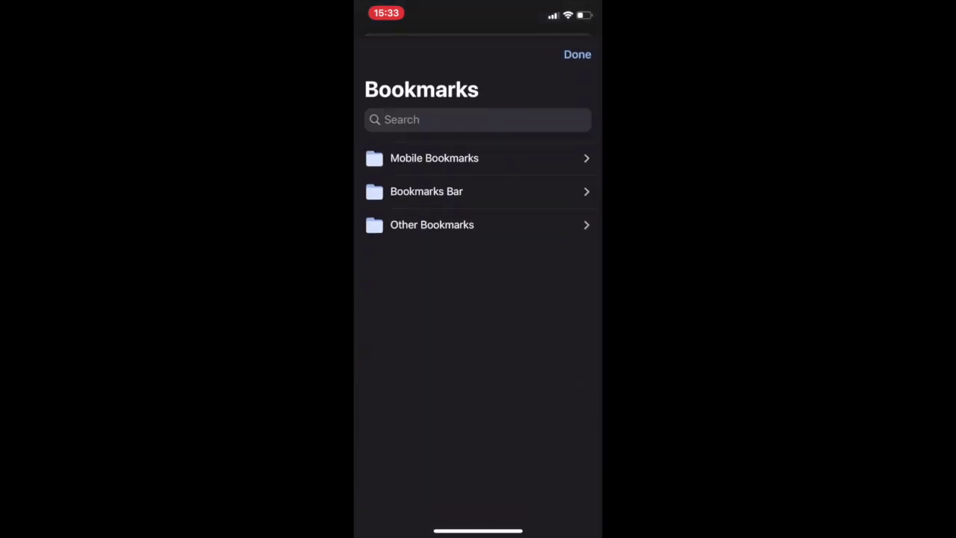
{"action": "left_click", "coordinate": [434, 158]}
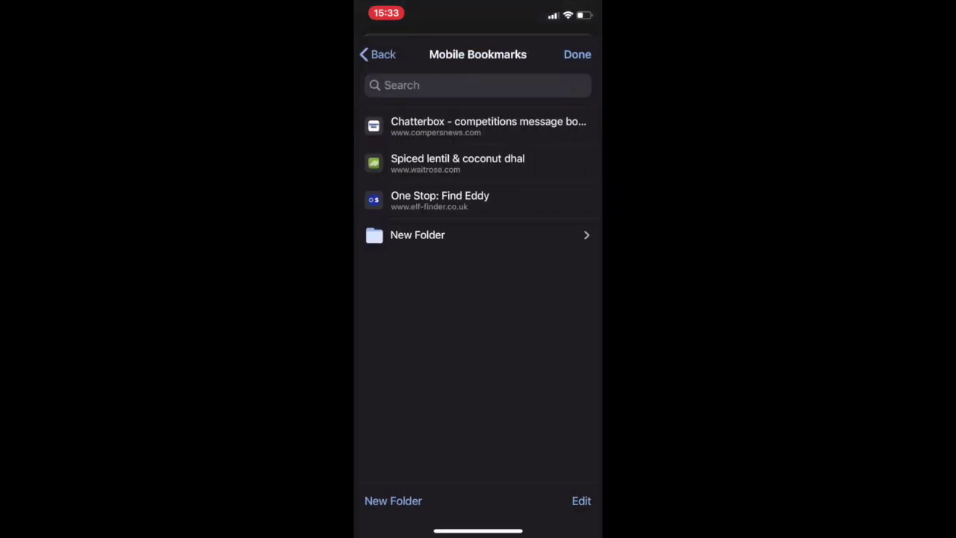
{"action": "left_click_drag", "start_coordinate": [538, 162], "coordinate": [485, 162]}
{"action": "left_click", "coordinate": [576, 162]}
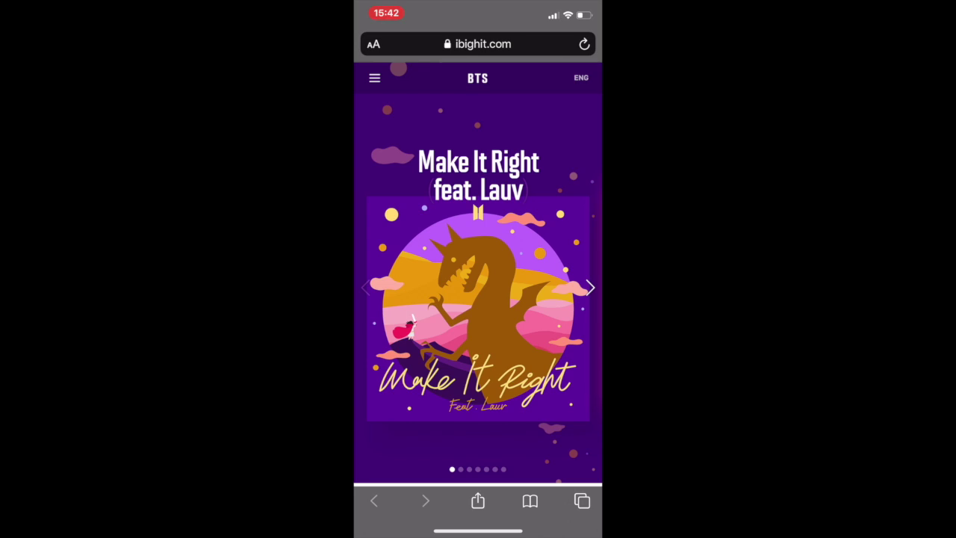
Look through the bookmarks list and the Favourites folder, then close the list
{"action": "left_click", "coordinate": [530, 500]}
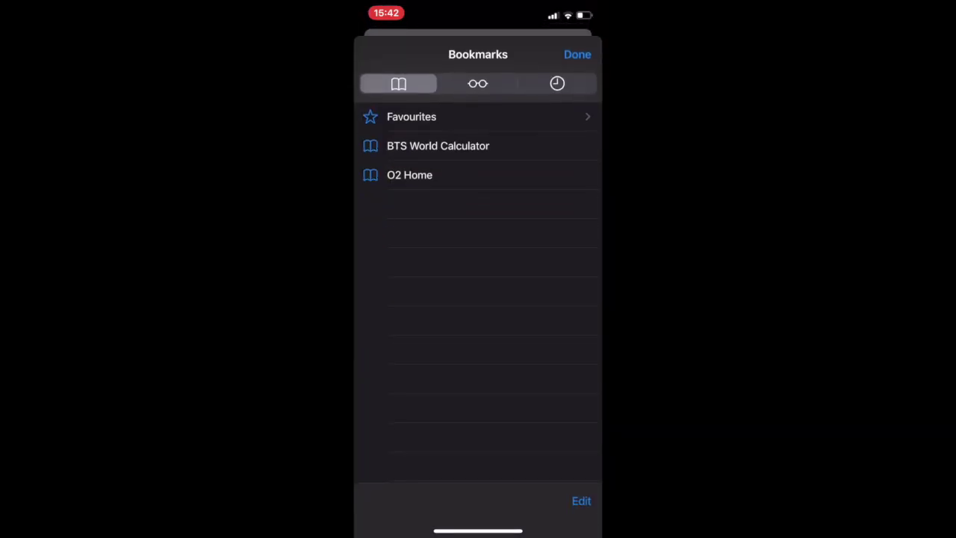
{"action": "left_click", "coordinate": [412, 117]}
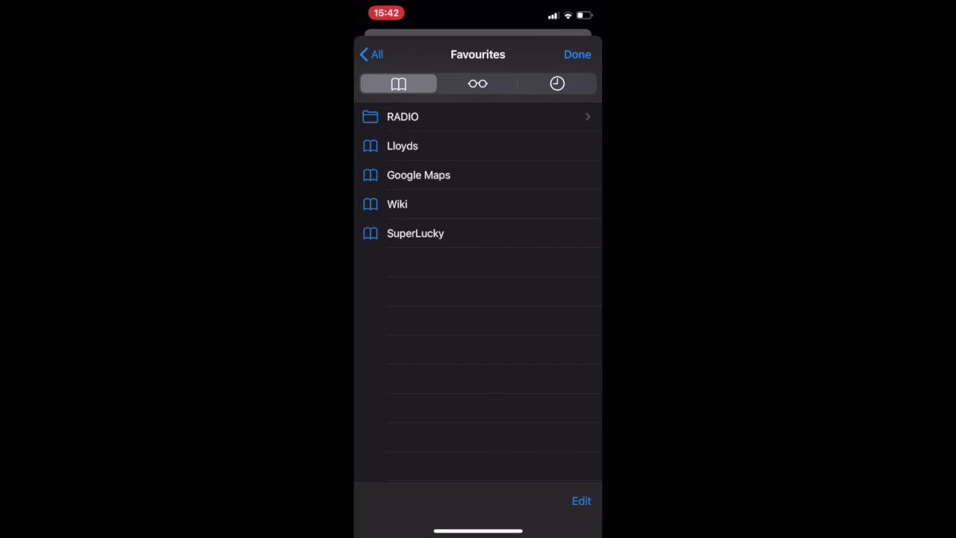
{"action": "left_click", "coordinate": [374, 53]}
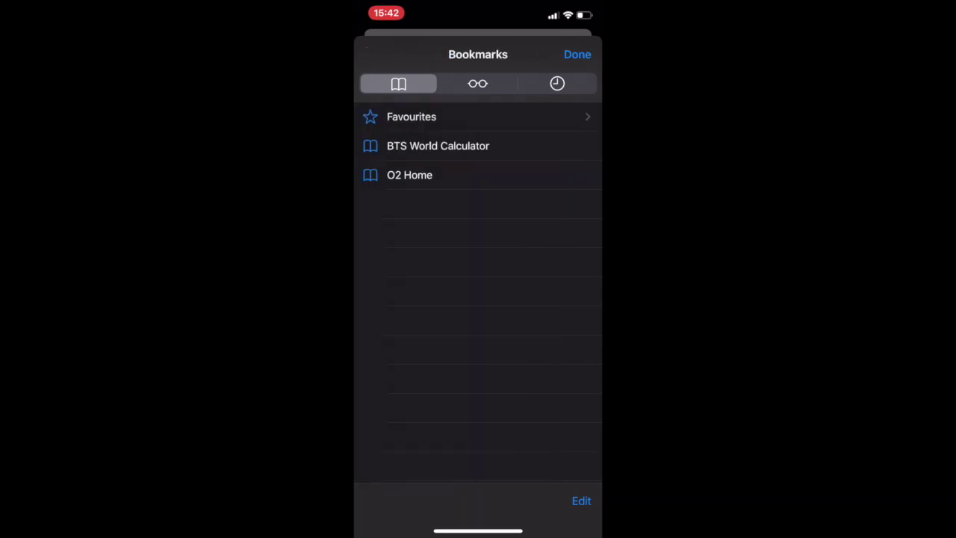
{"action": "left_click", "coordinate": [578, 54]}
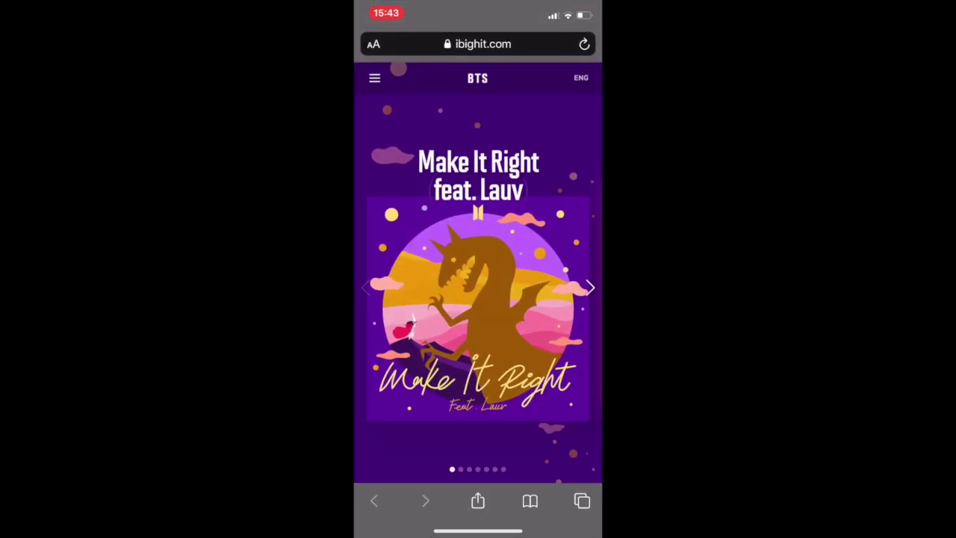
Bookmark the BTS page into a new folder 'BTS' created under Bookmarks
{"action": "left_click", "coordinate": [530, 501]}
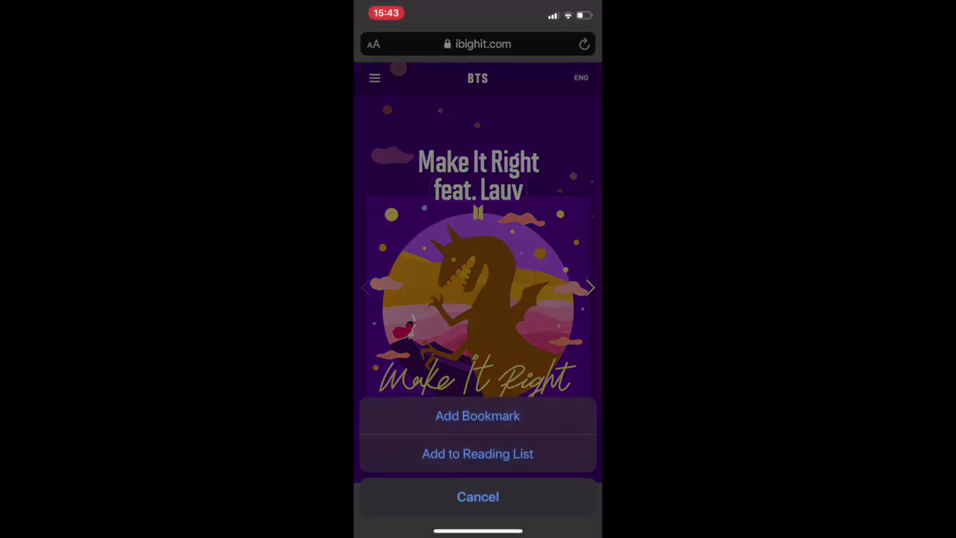
{"action": "left_click", "coordinate": [478, 495]}
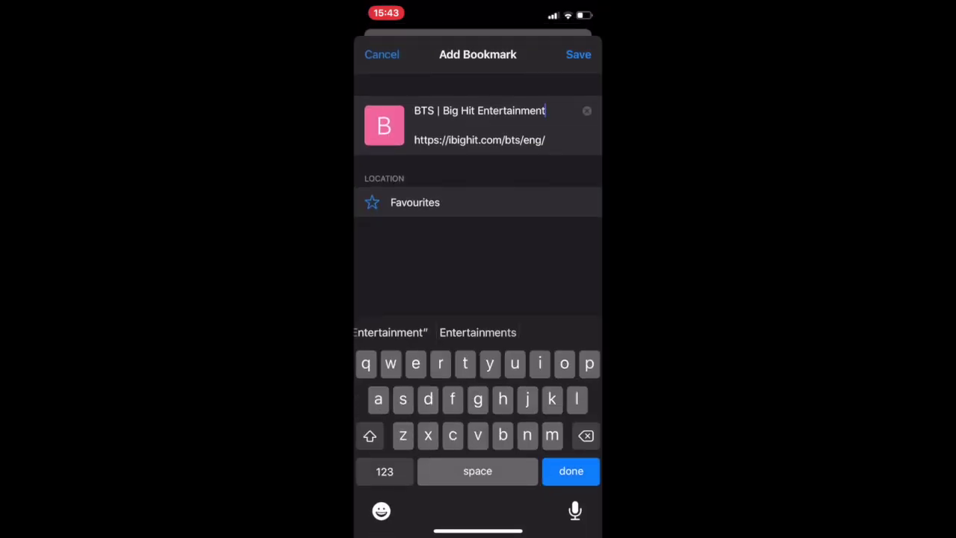
{"action": "left_click", "coordinate": [415, 202]}
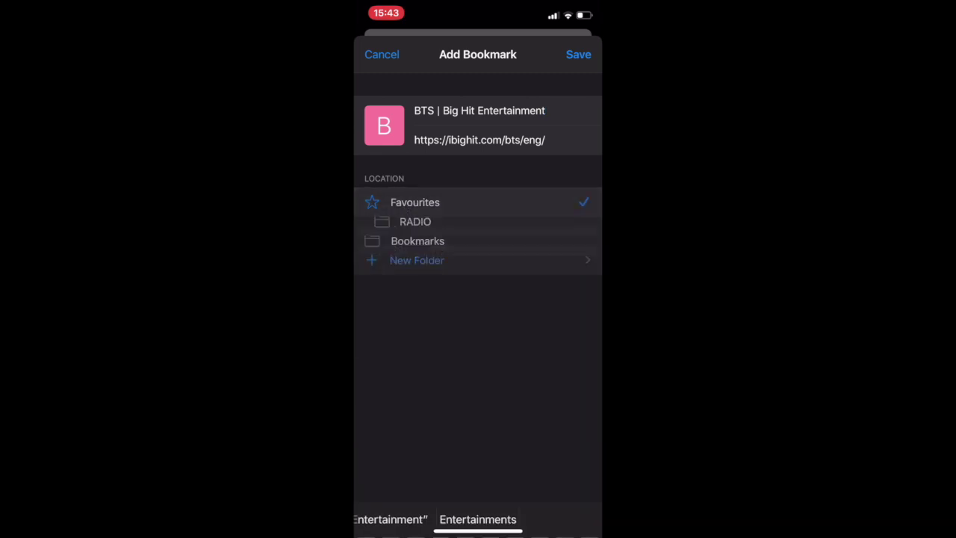
{"action": "left_click", "coordinate": [417, 289]}
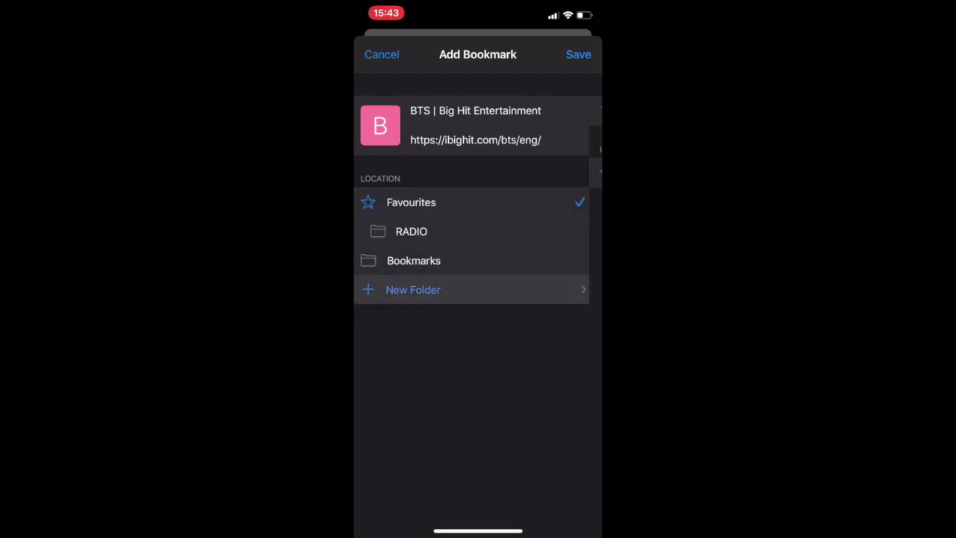
{"action": "type", "text": "BTS"}
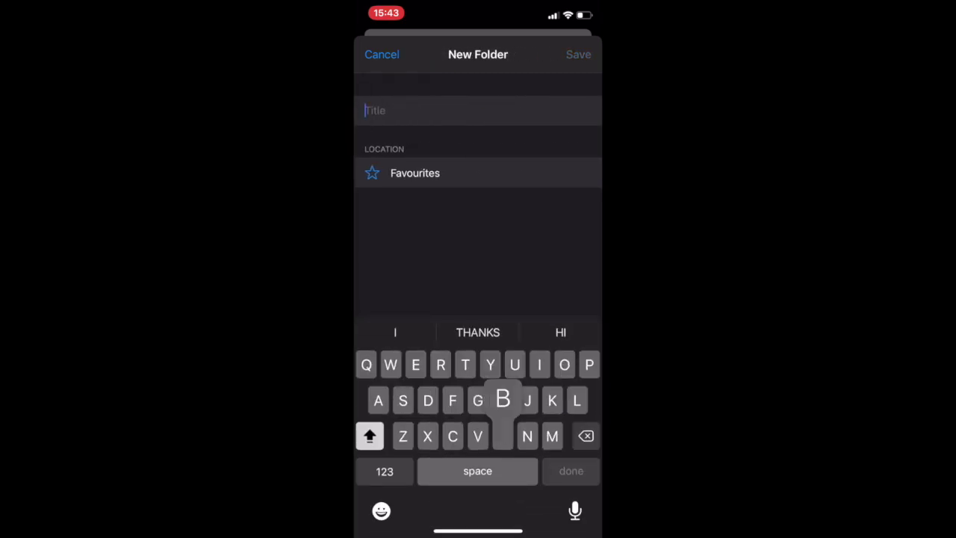
{"action": "left_click", "coordinate": [415, 172]}
{"action": "left_click", "coordinate": [414, 231]}
{"action": "left_click", "coordinate": [578, 55]}
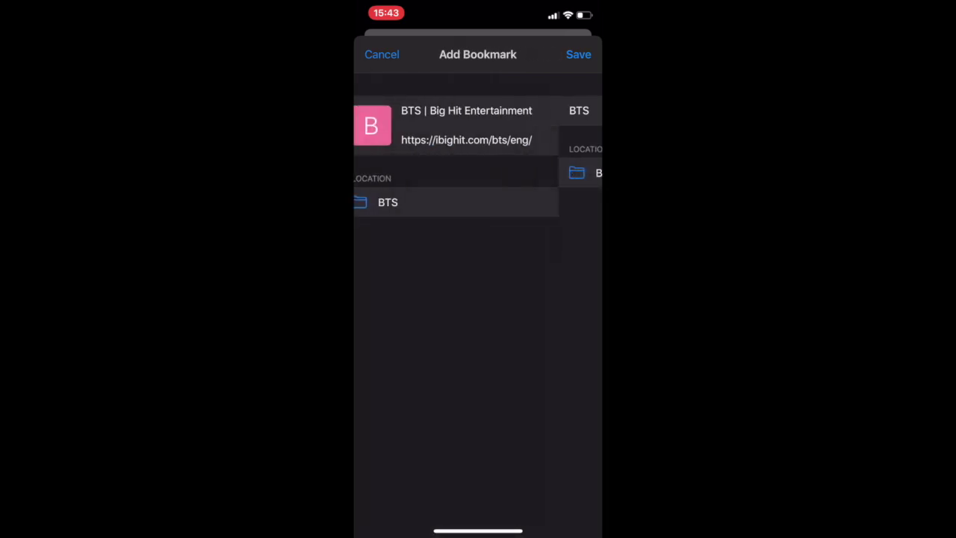
Shorten the bookmark title to 'BTS | Big Hit' and save it
{"action": "key", "text": "BackSpace"}
{"action": "key", "text": "BackSpace"}
{"action": "key", "text": "BackSpace"}
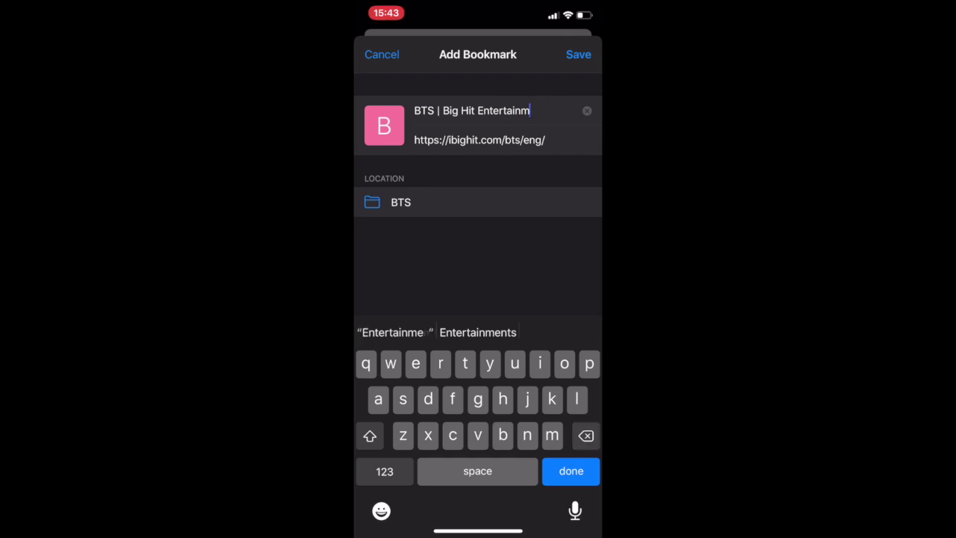
{"action": "key", "text": "BackSpace"}
{"action": "key", "text": "BackSpace"}
{"action": "key", "text": "BackSpace"}
{"action": "key", "text": "BackSpace"}
{"action": "key", "text": "BackSpace"}
{"action": "key", "text": "BackSpace"}
{"action": "key", "text": "BackSpace"}
{"action": "key", "text": "BackSpace"}
{"action": "key", "text": "BackSpace"}
{"action": "key", "text": "BackSpace"}
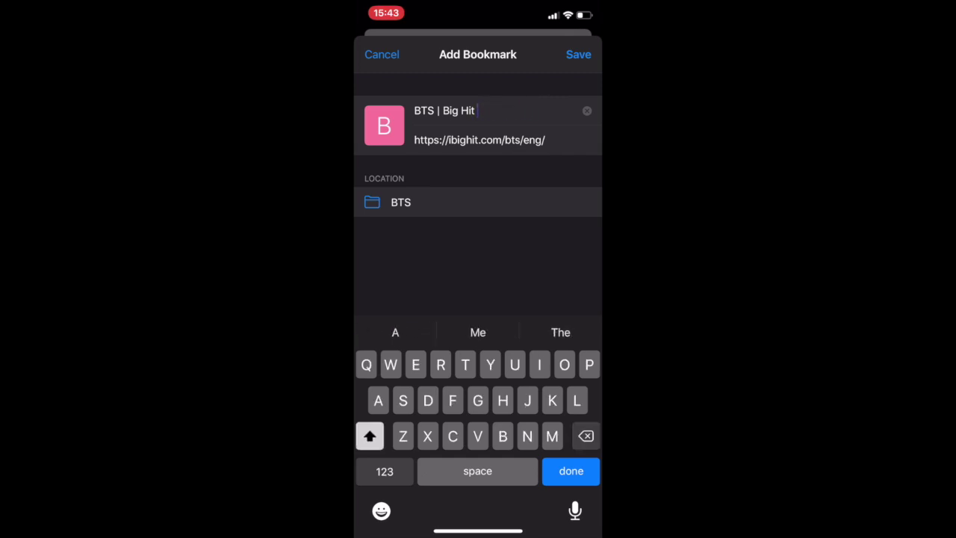
{"action": "left_click", "coordinate": [578, 55]}
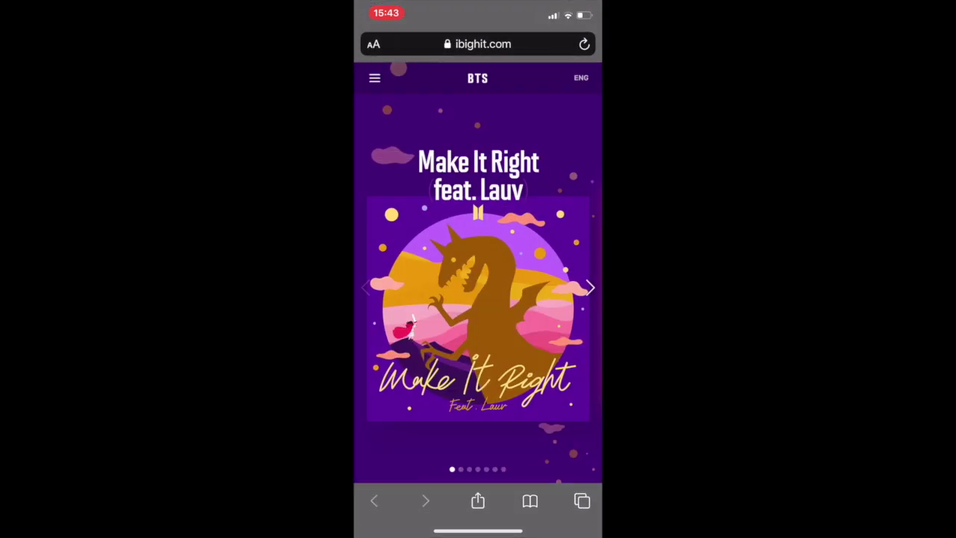
{"action": "left_click", "coordinate": [529, 501]}
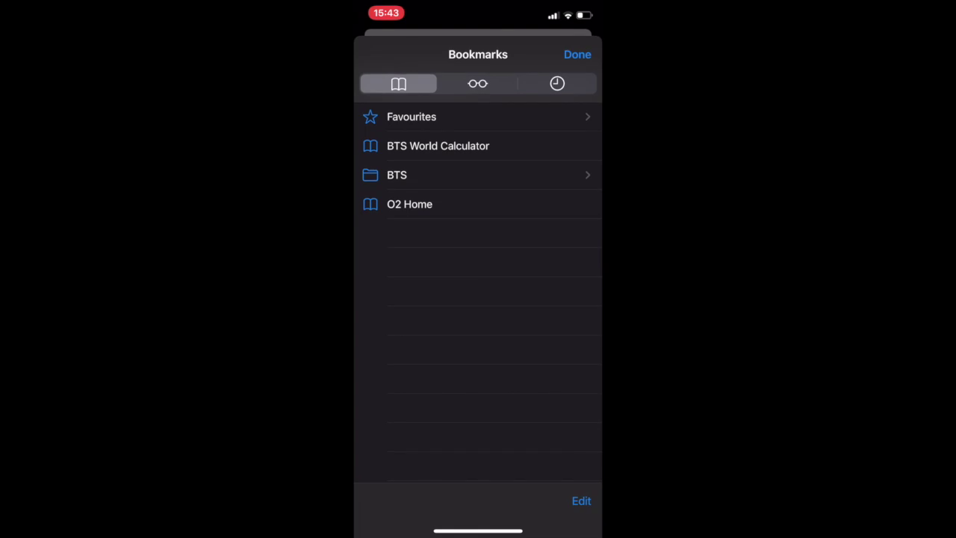
Swipe-delete BTS World Calculator, then long-press BTS | Big Hit inside the BTS folder
{"action": "left_click_drag", "start_coordinate": [523, 146], "coordinate": [448, 146]}
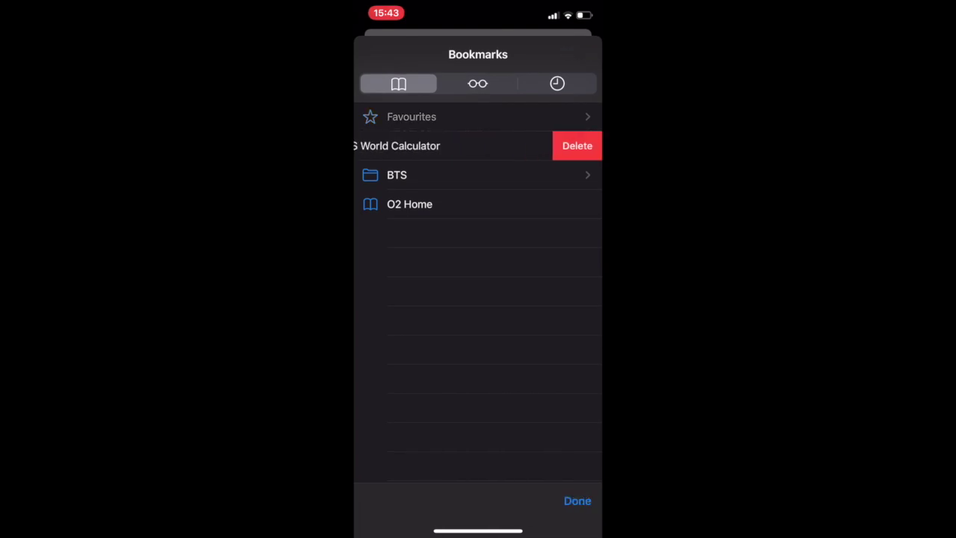
{"action": "left_click", "coordinate": [577, 146]}
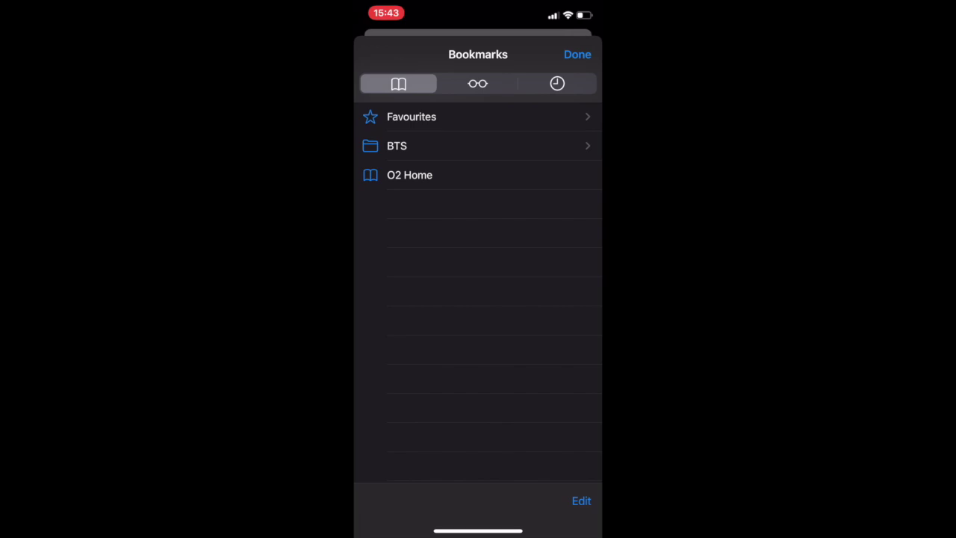
{"action": "left_click", "coordinate": [403, 146]}
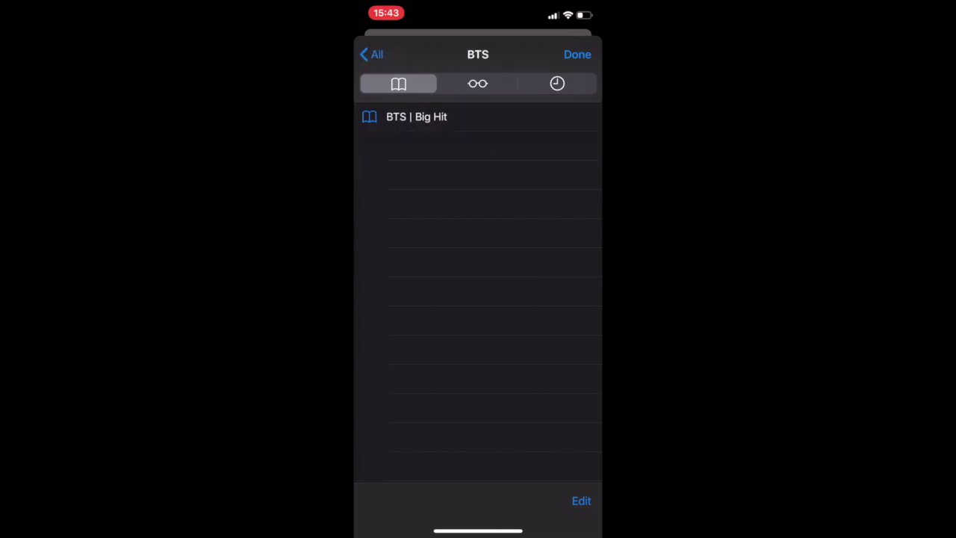
{"action": "left_click", "coordinate": [417, 117]}
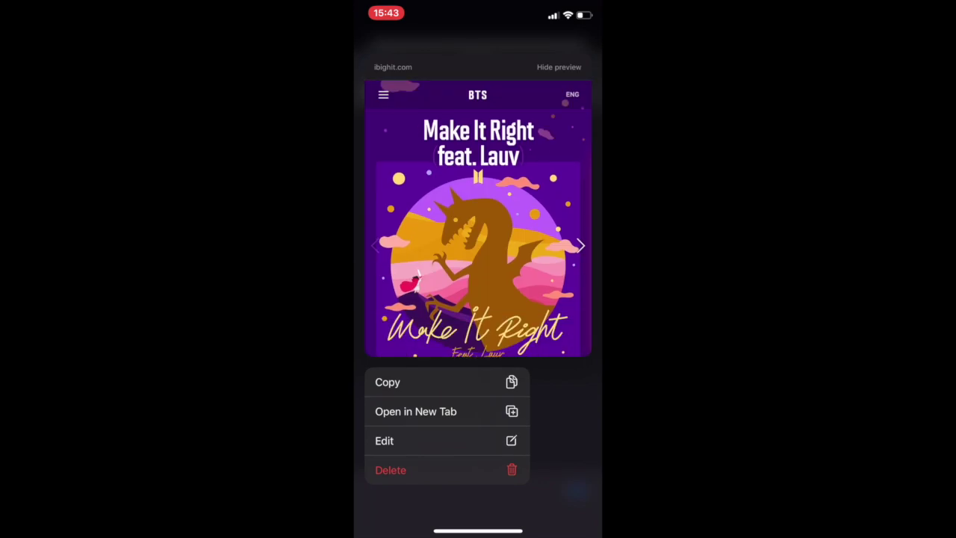